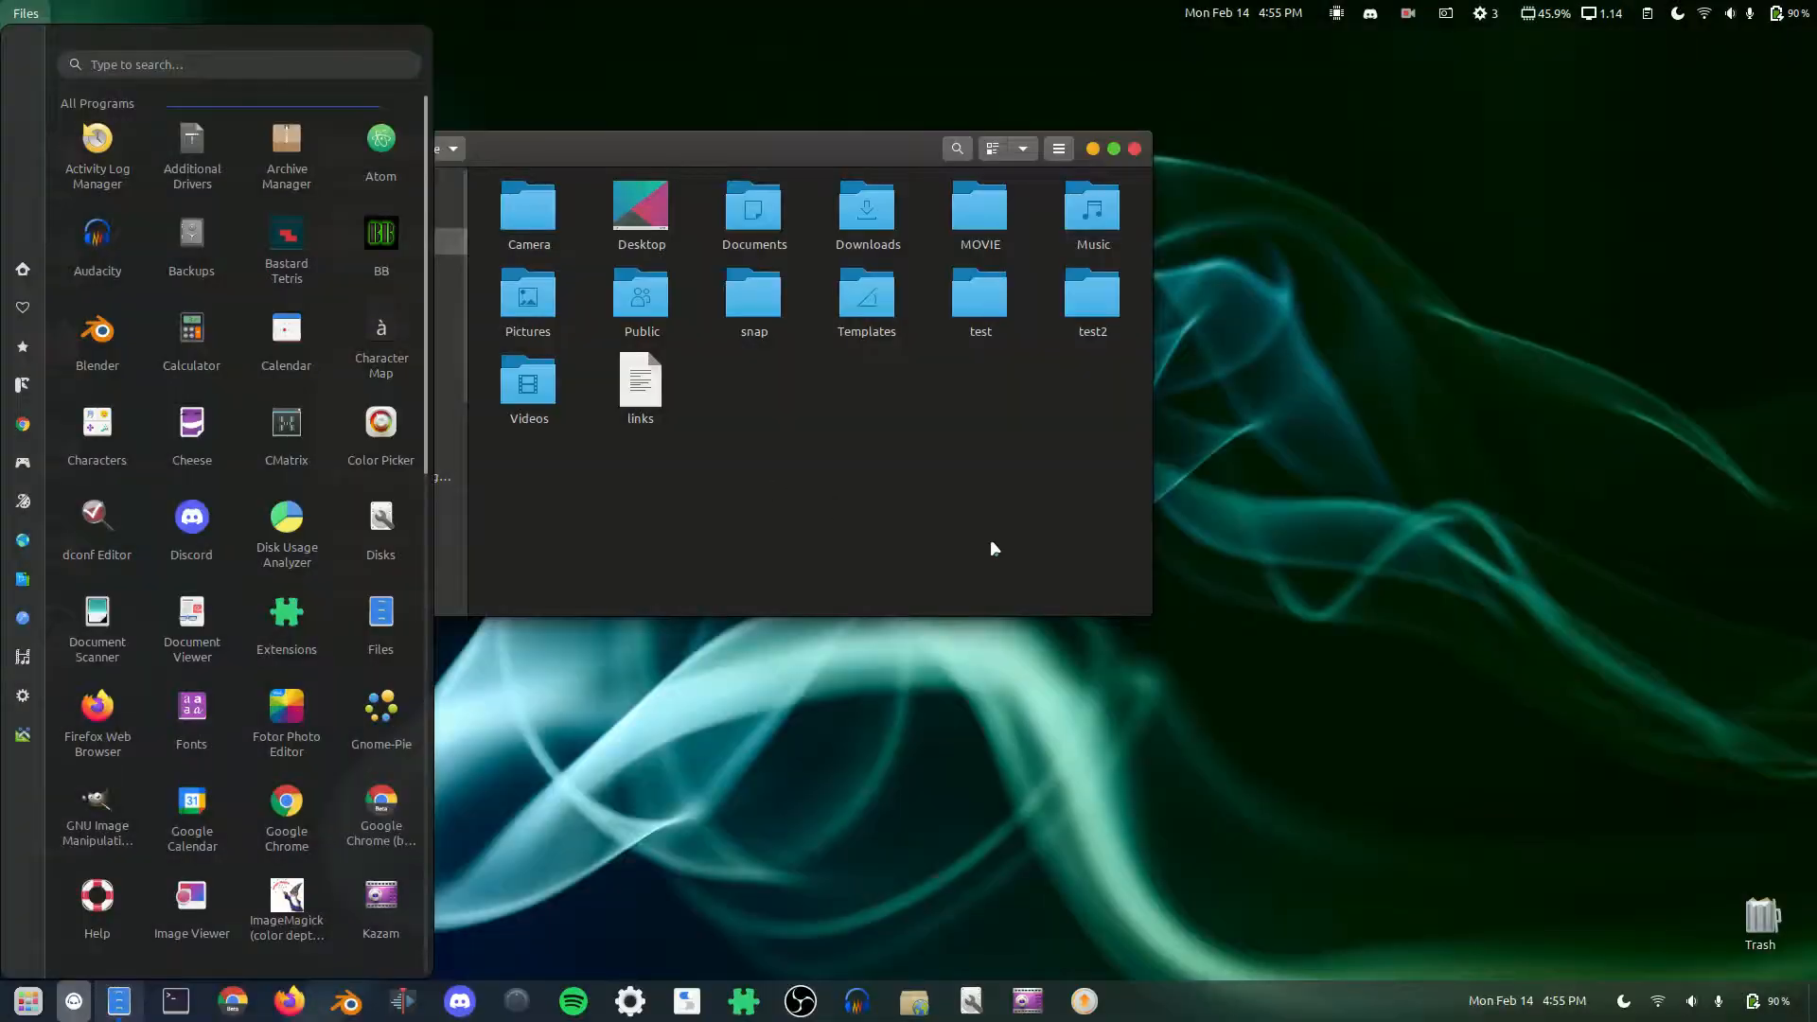
Step: Close the ArcMenu launcher by clicking on an empty part of the desktop
click(1218, 576)
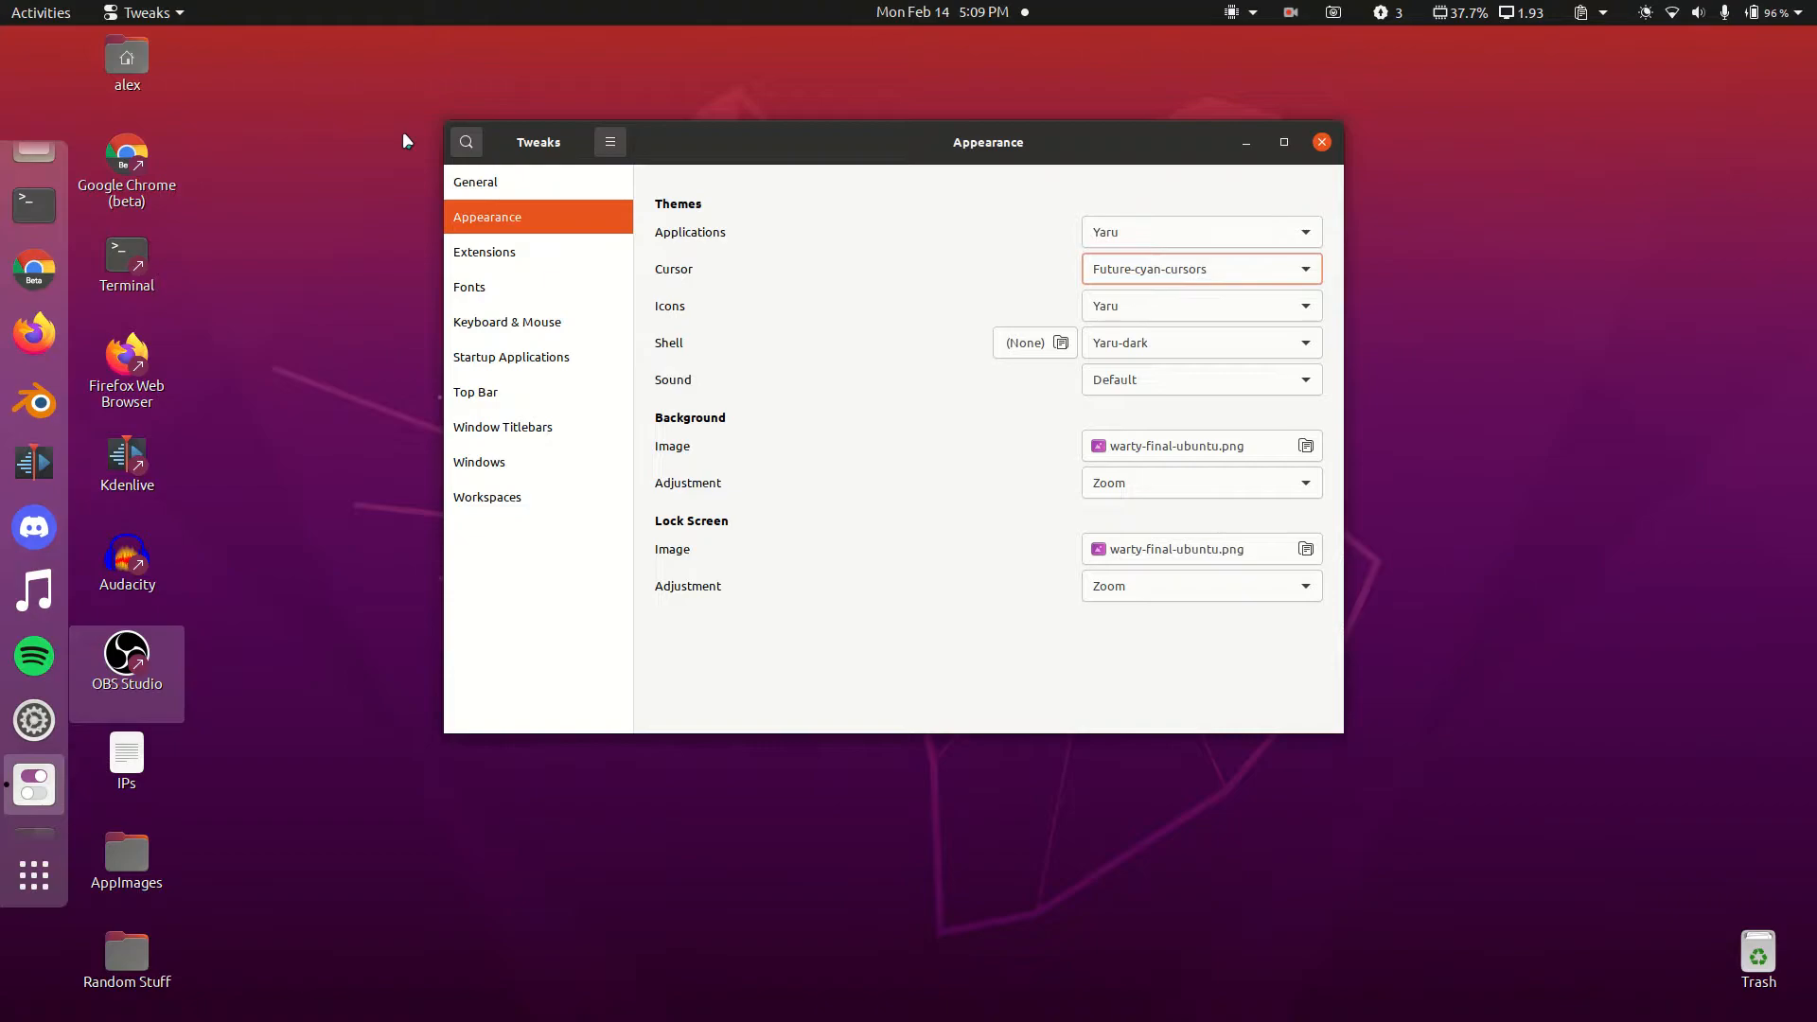
Step: Install gnome-tweaks in Terminal with sudo apt install, entering the account password
click(34, 204)
text(sudo)
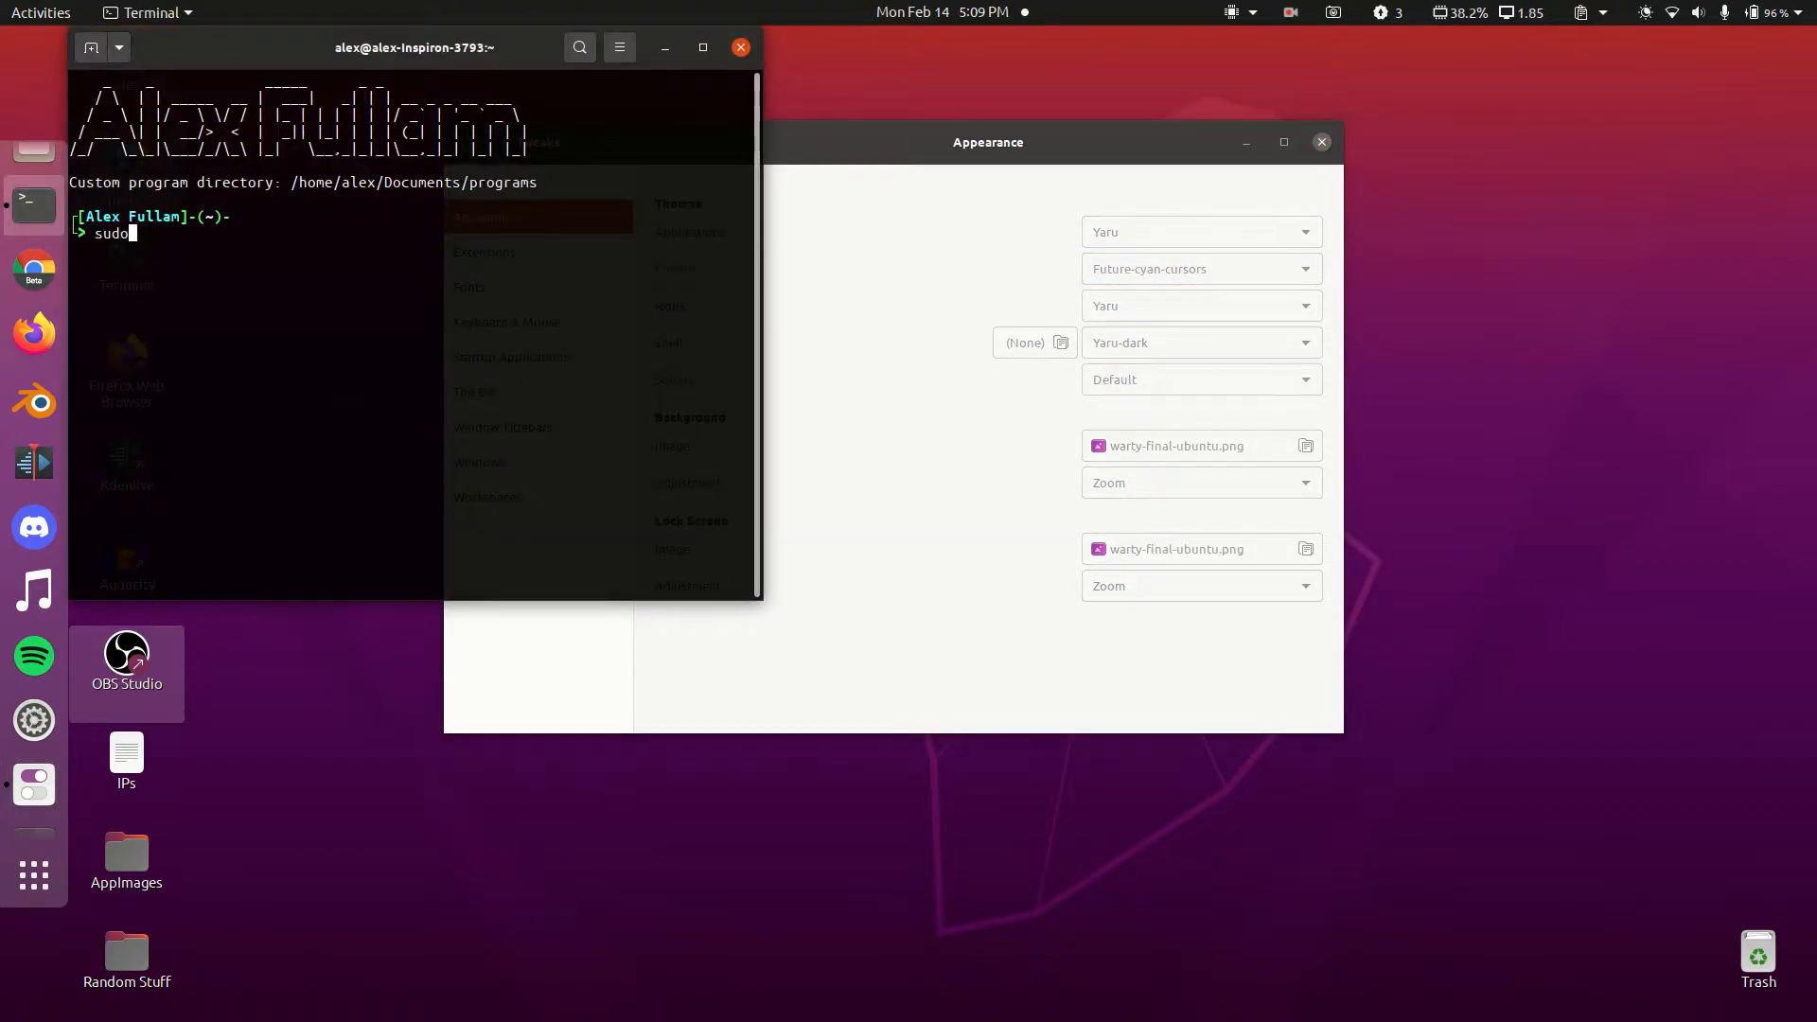
text( apt install gnome-)
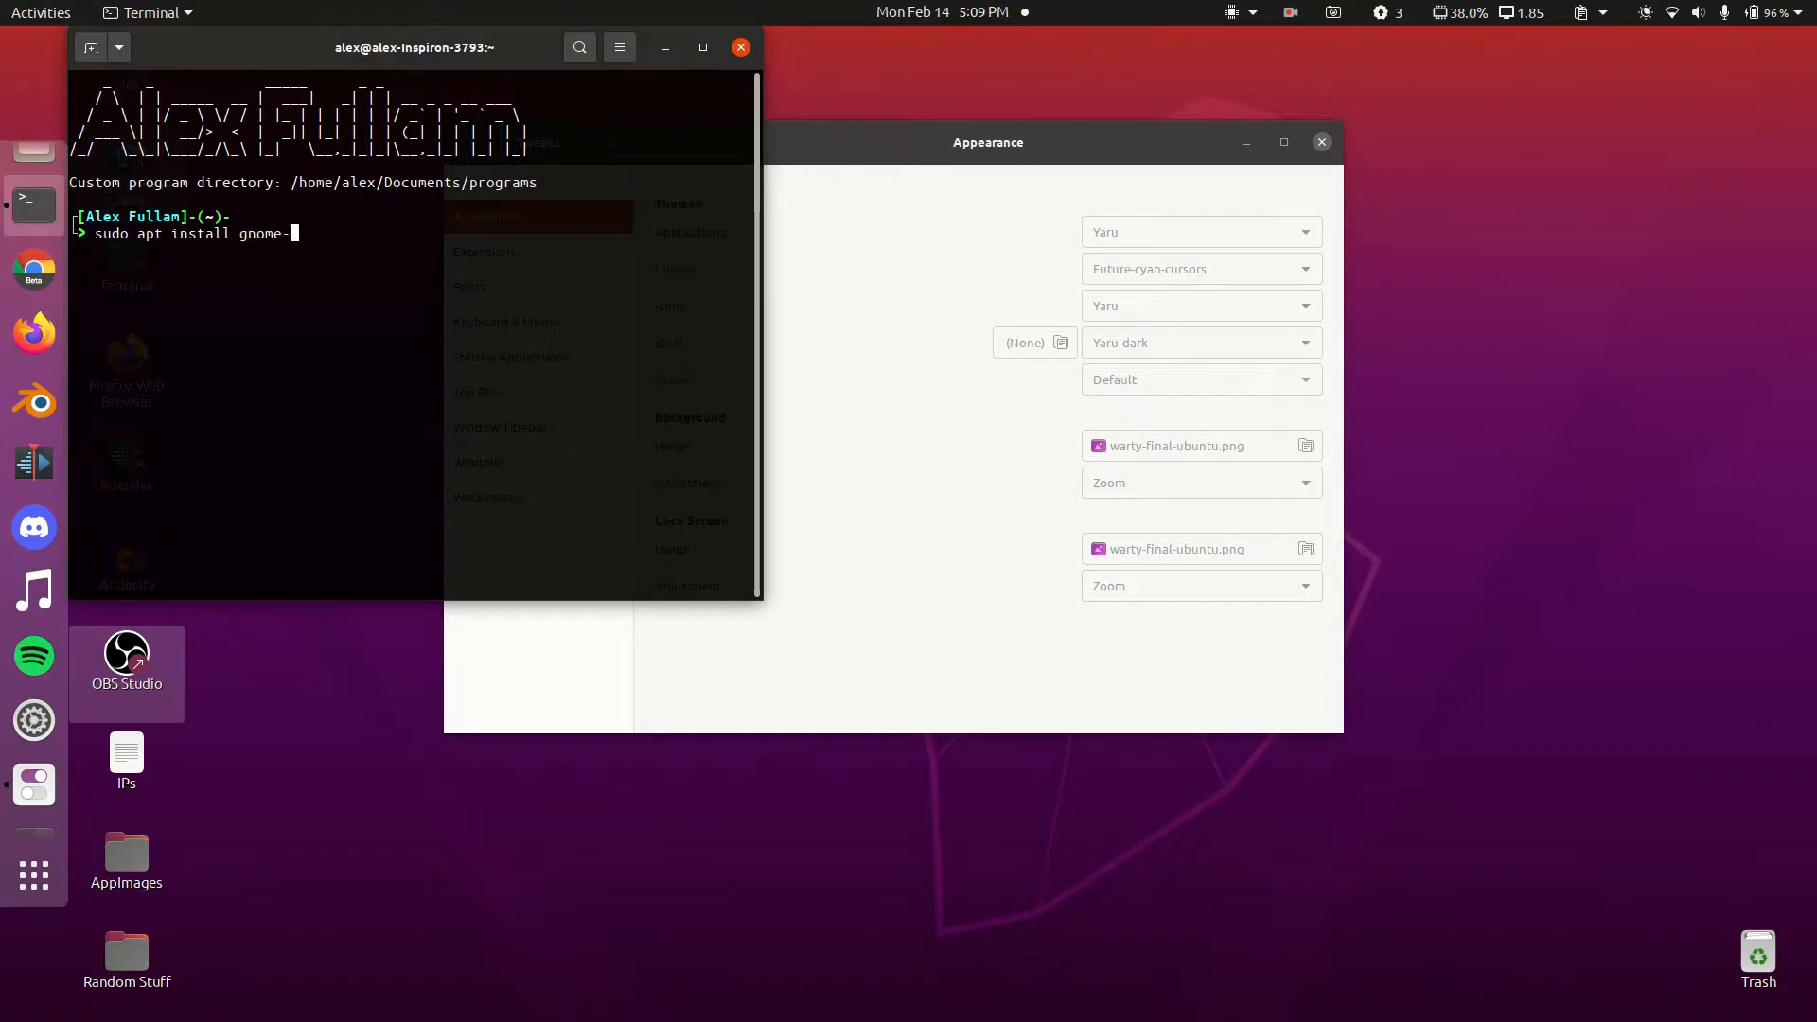
text(tweaks)
key(Return)
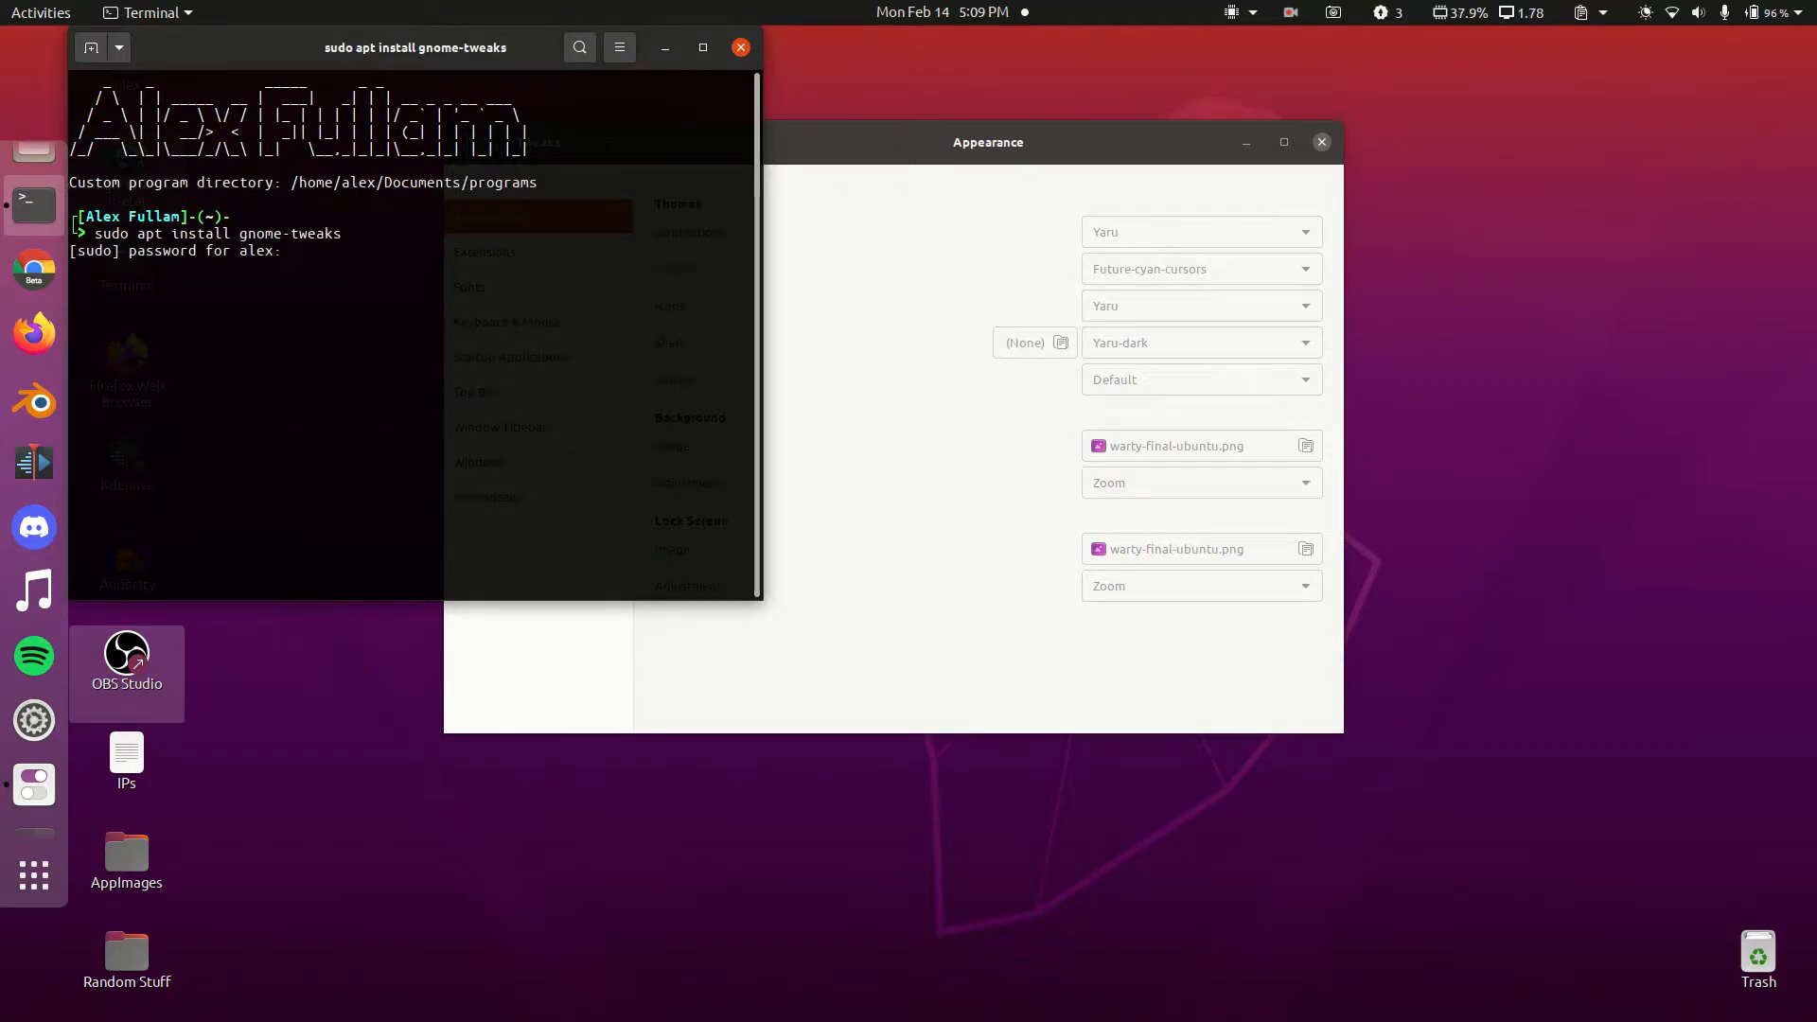
key(Return)
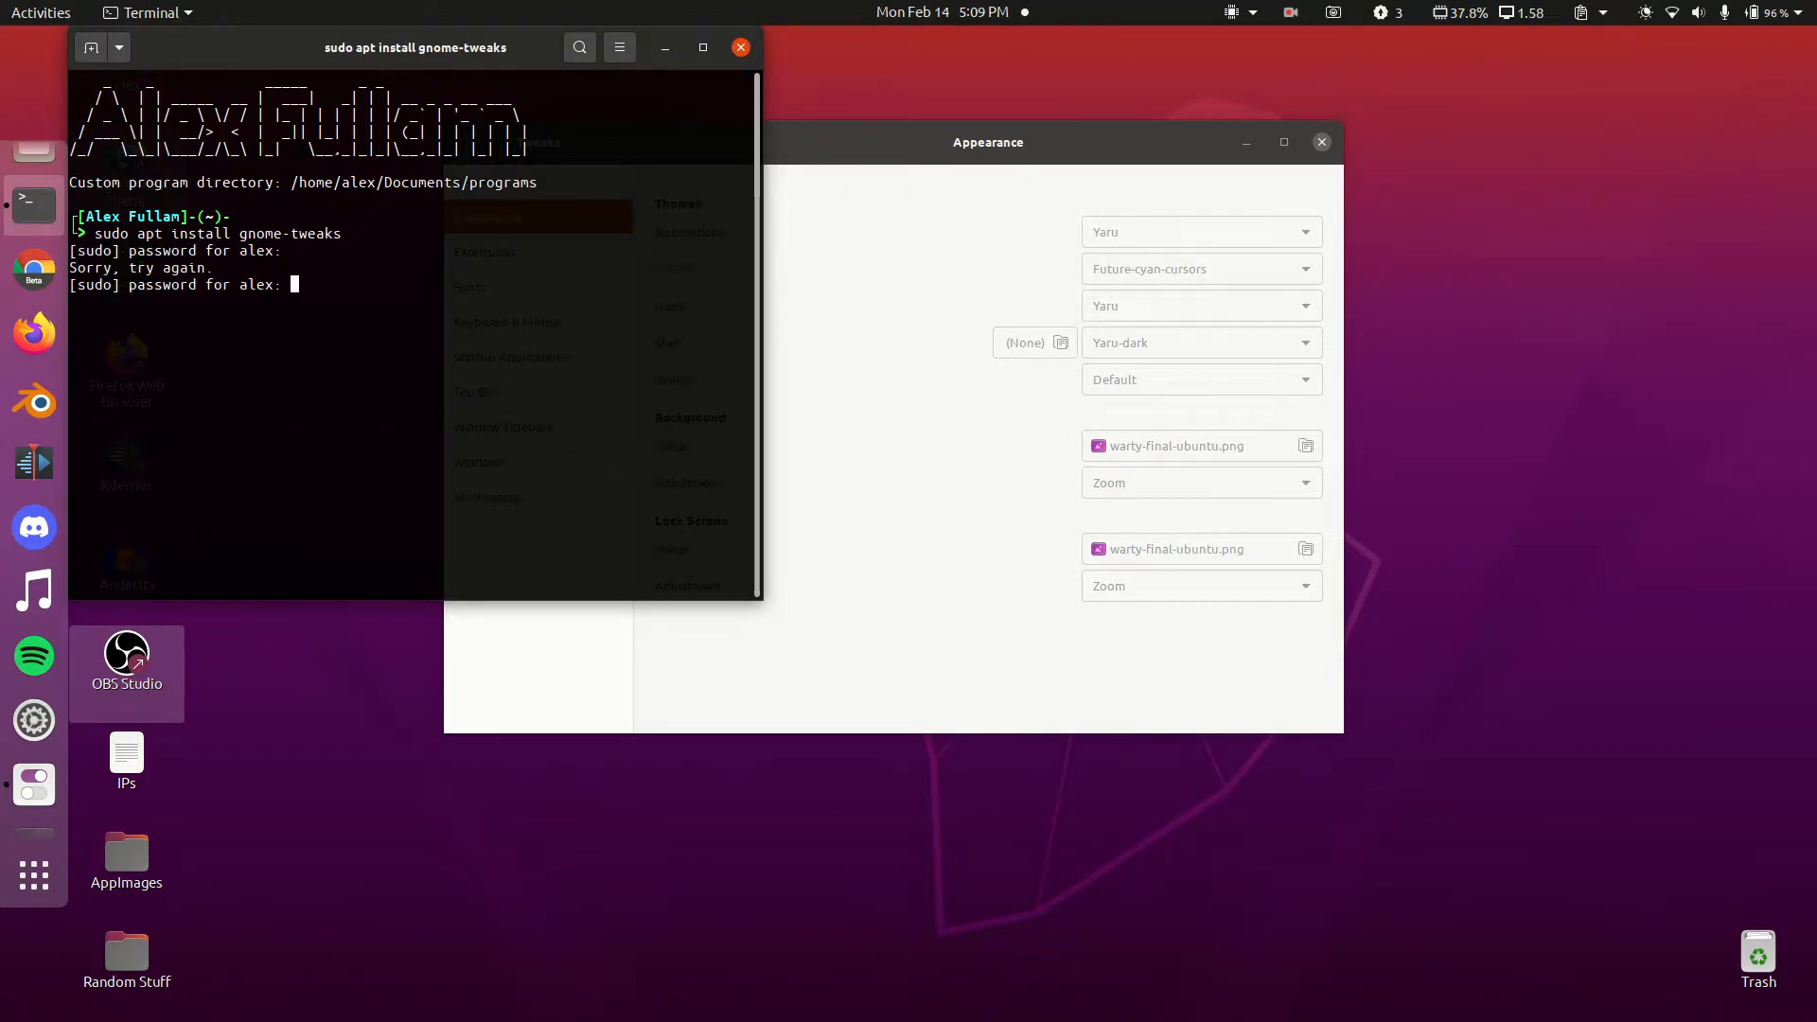
key(Return)
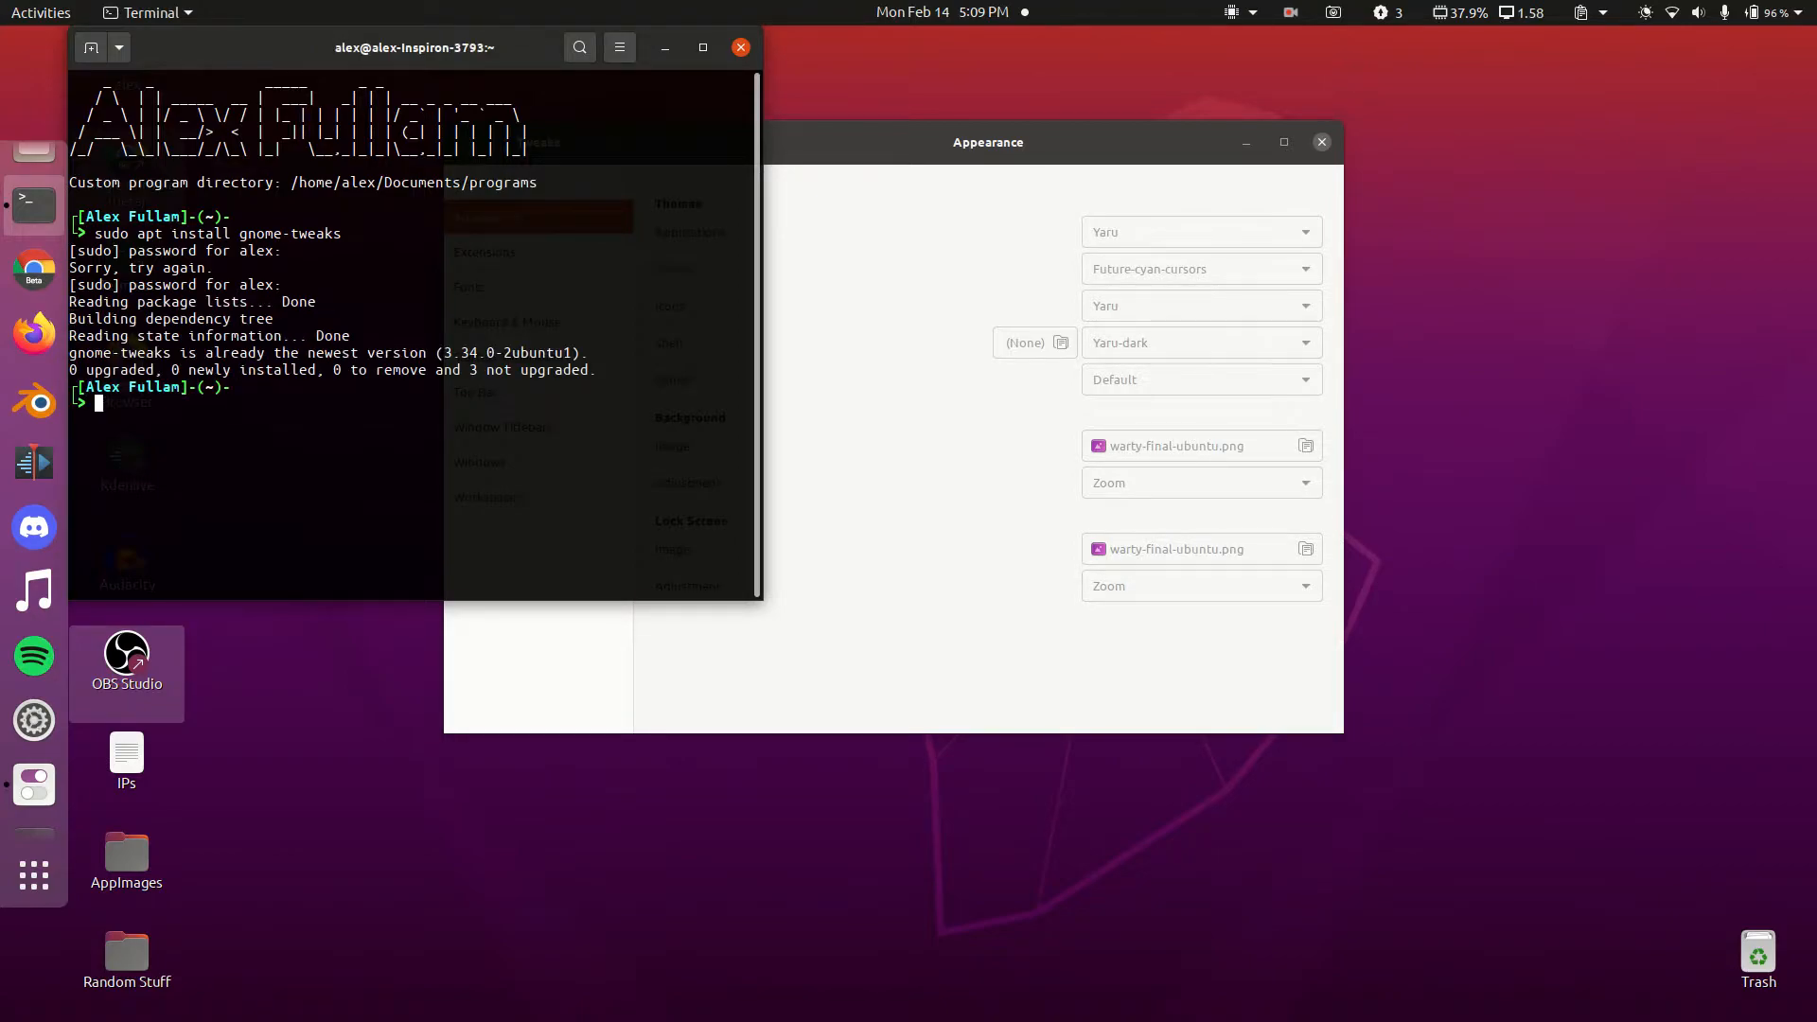
Step: Install gnome-shell-extensions with sudo apt, then close the terminal
text(sudo apt install gnome-shell-extensions)
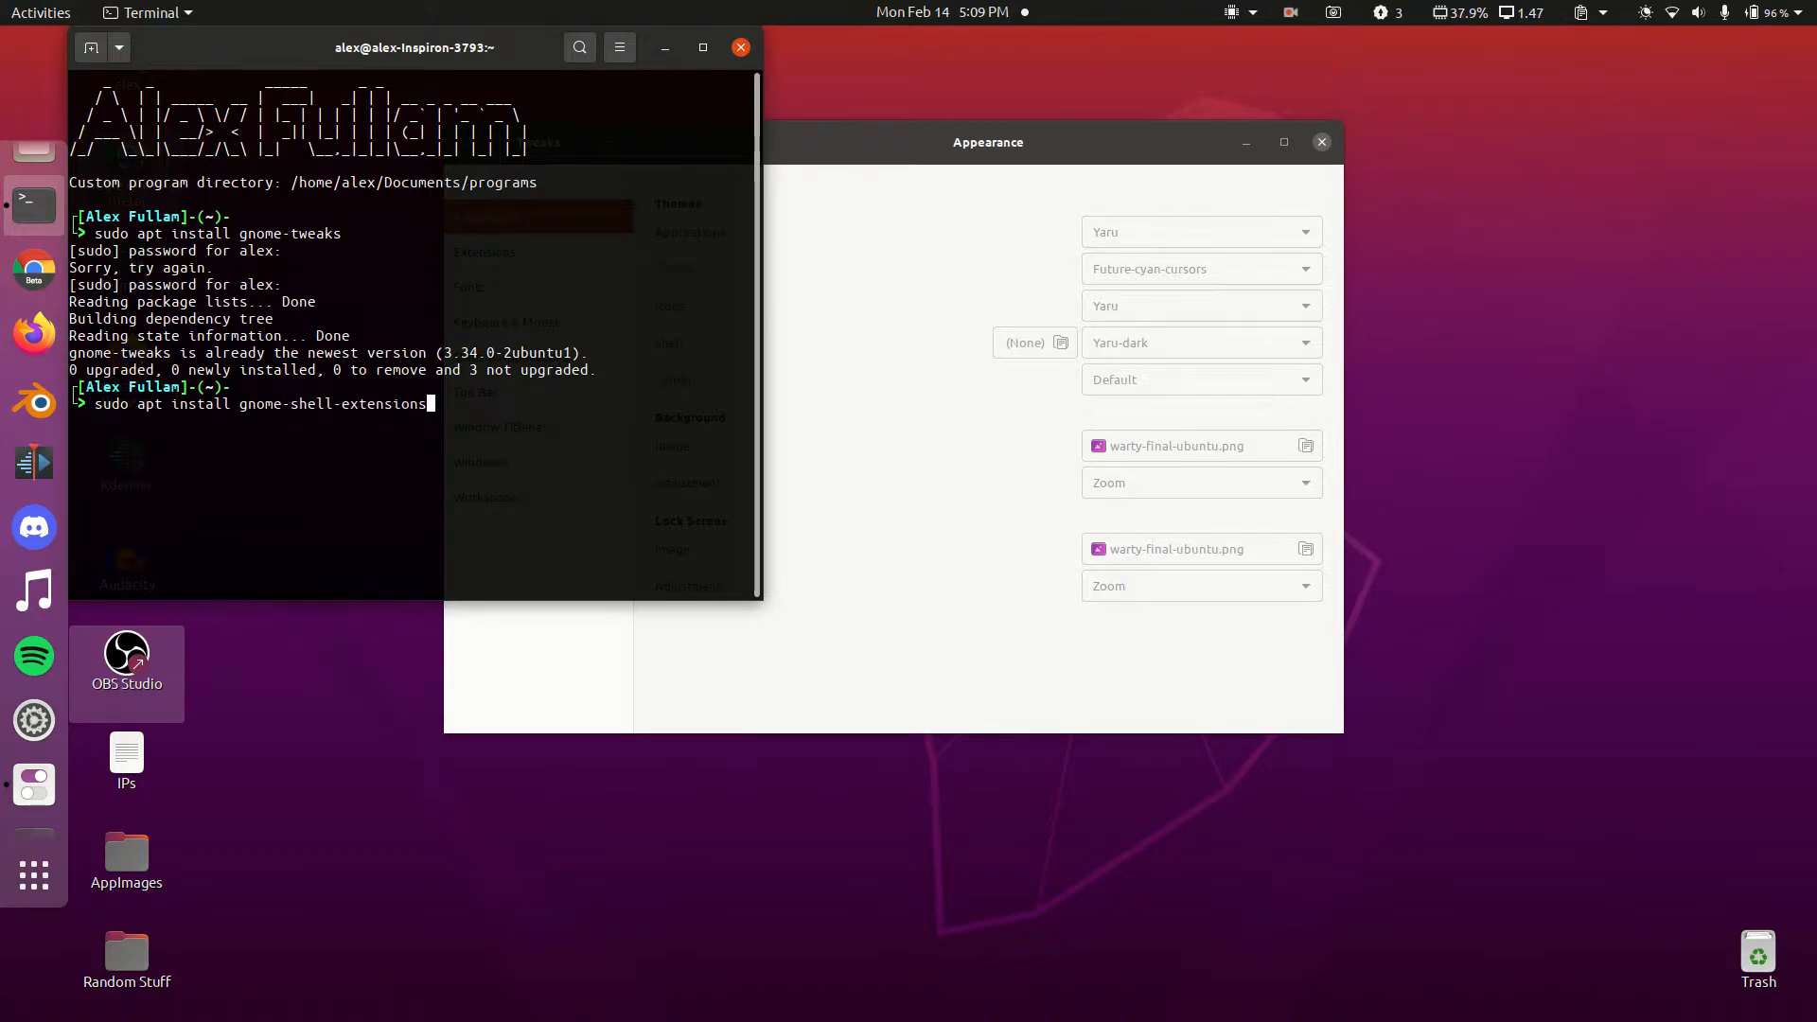
key(Return)
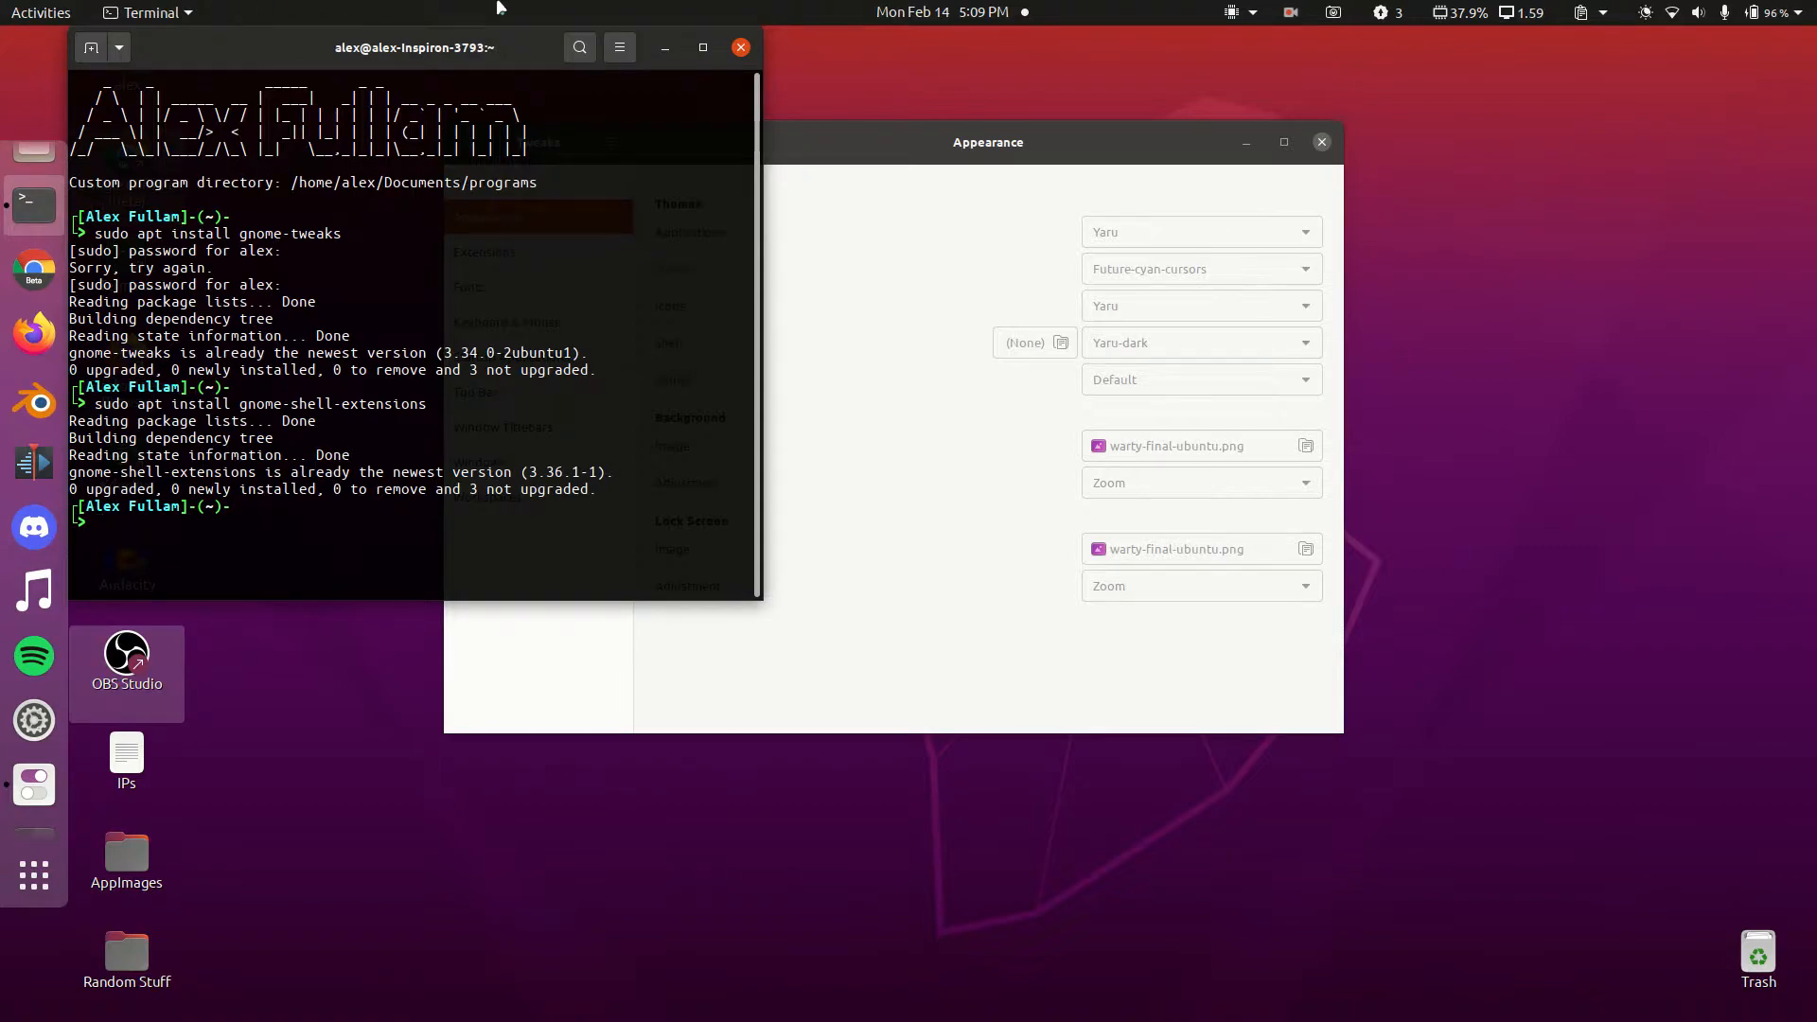
click(741, 48)
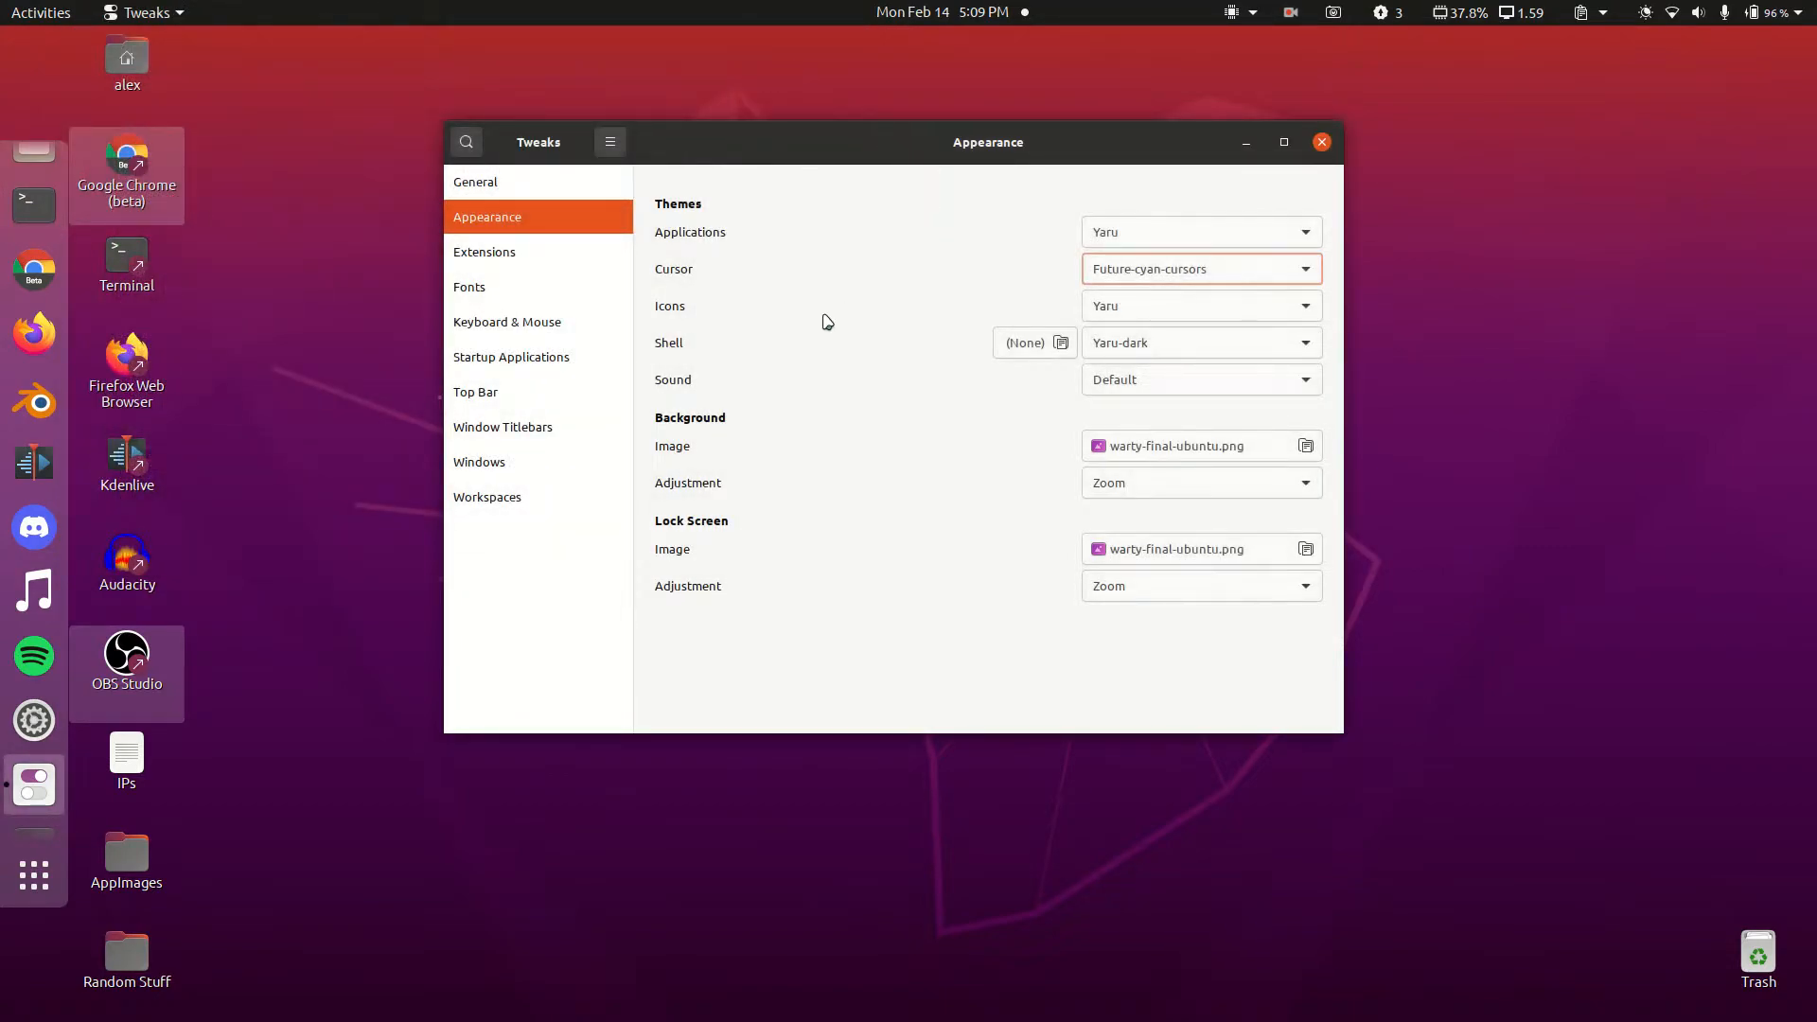
click(511, 254)
text(user)
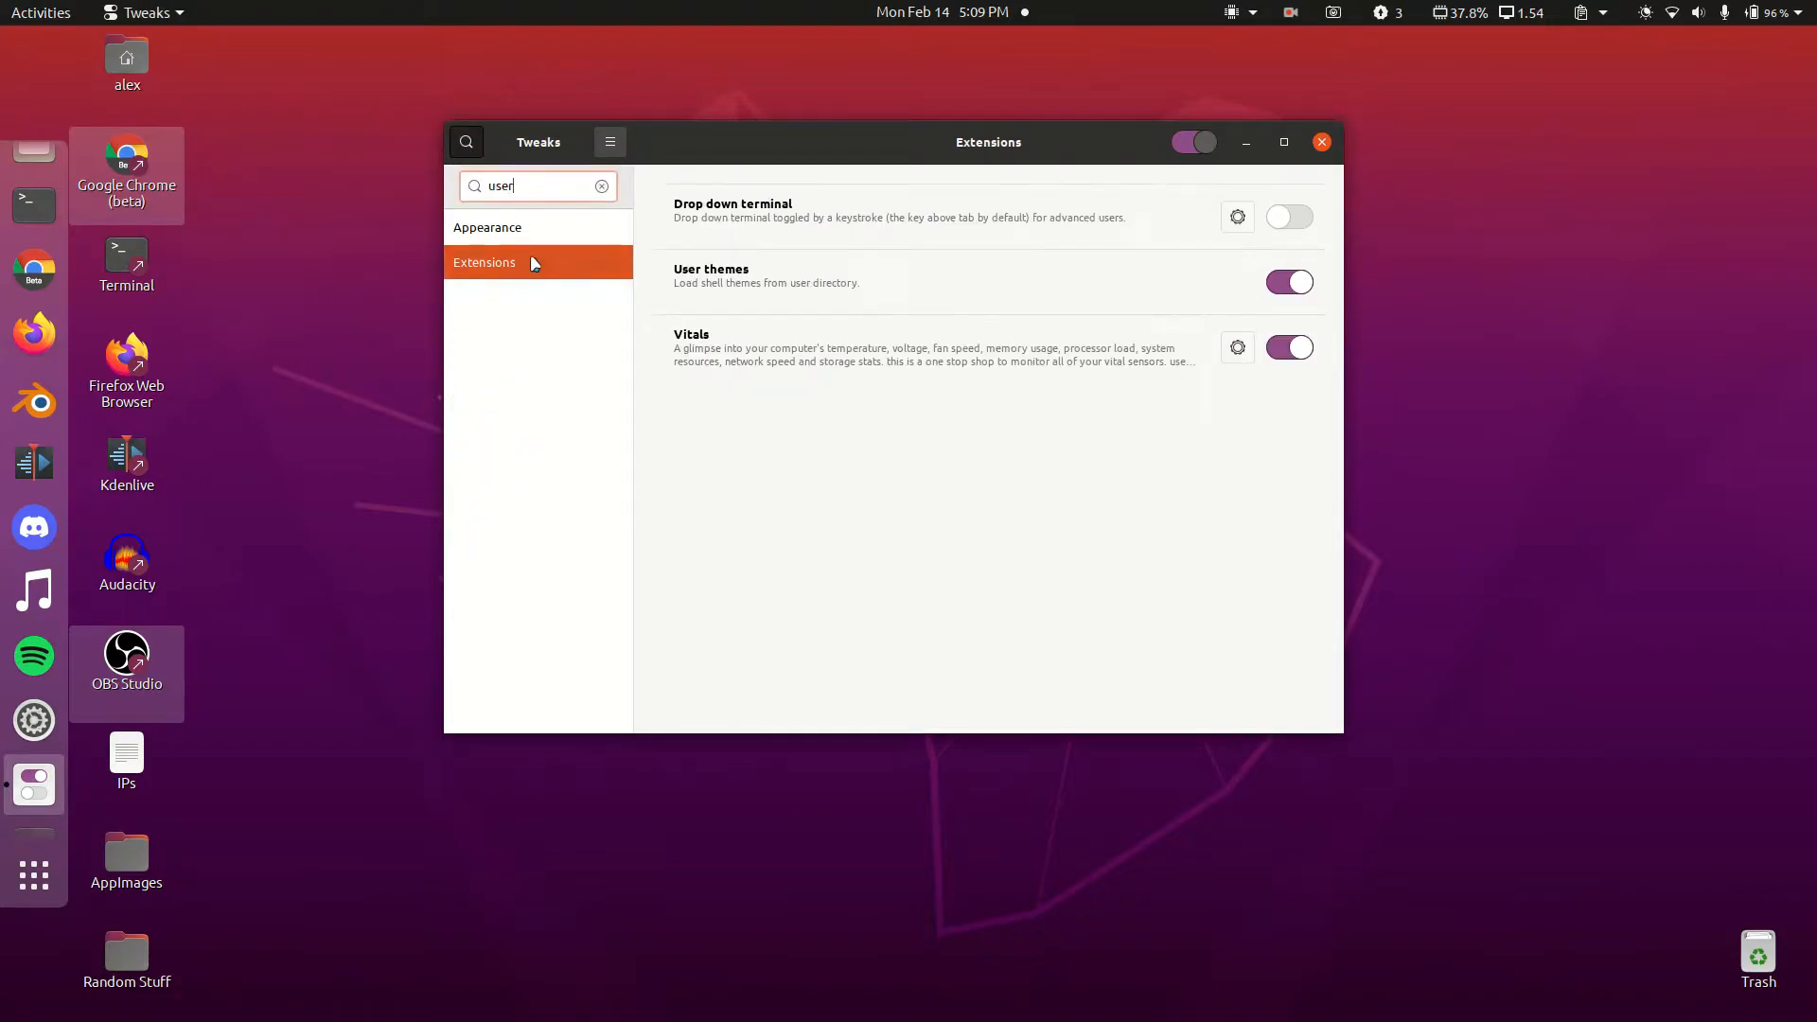
click(602, 185)
click(498, 261)
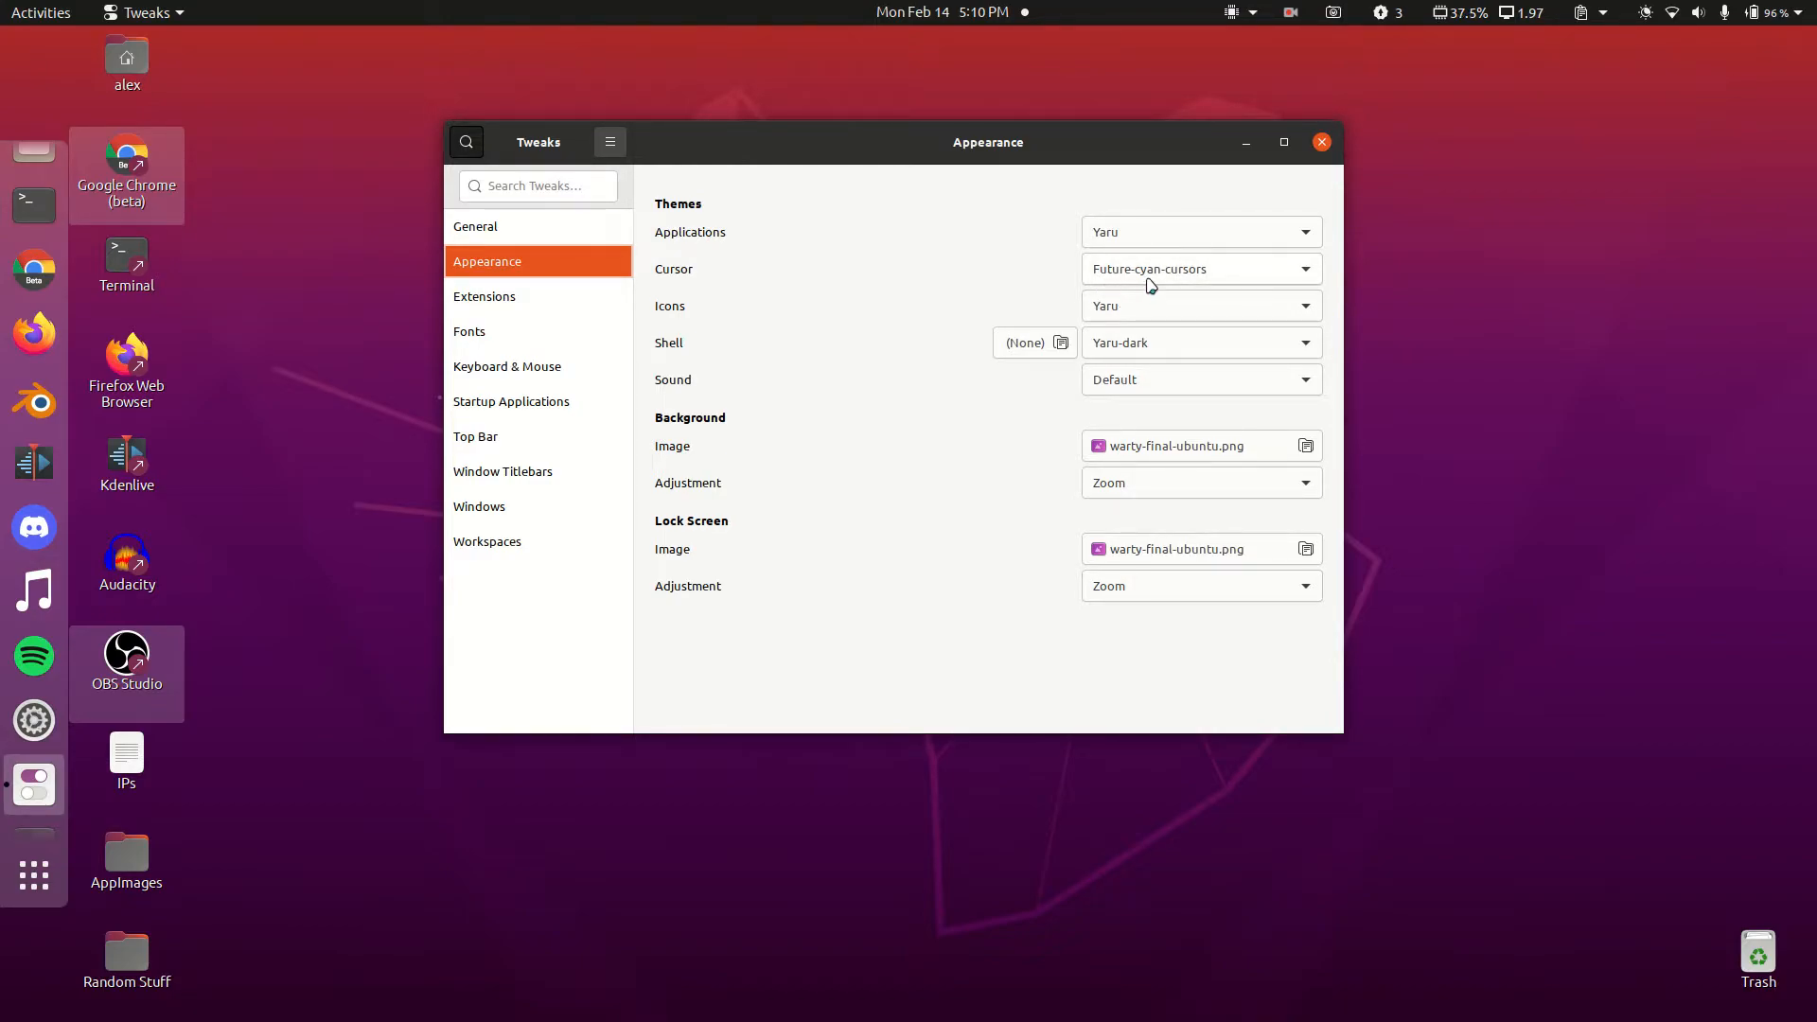
click(1142, 277)
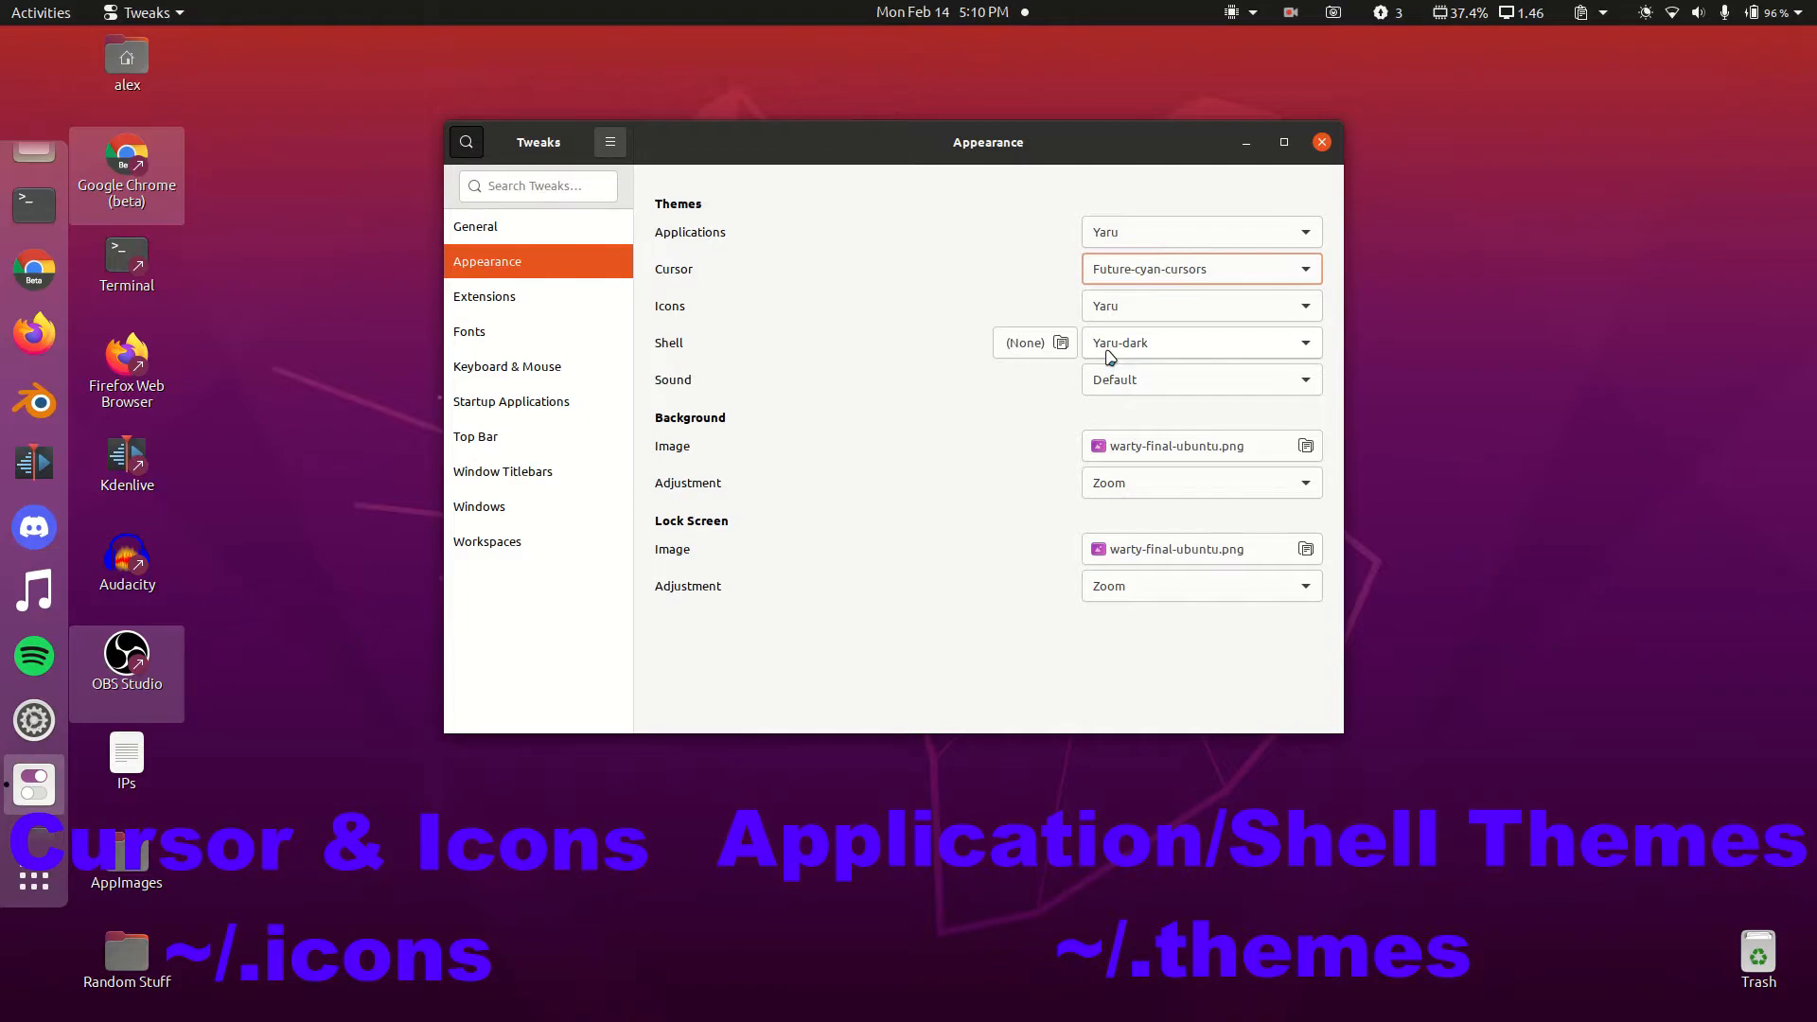
Step: Set the Applications theme to Mojave-dark
click(1130, 232)
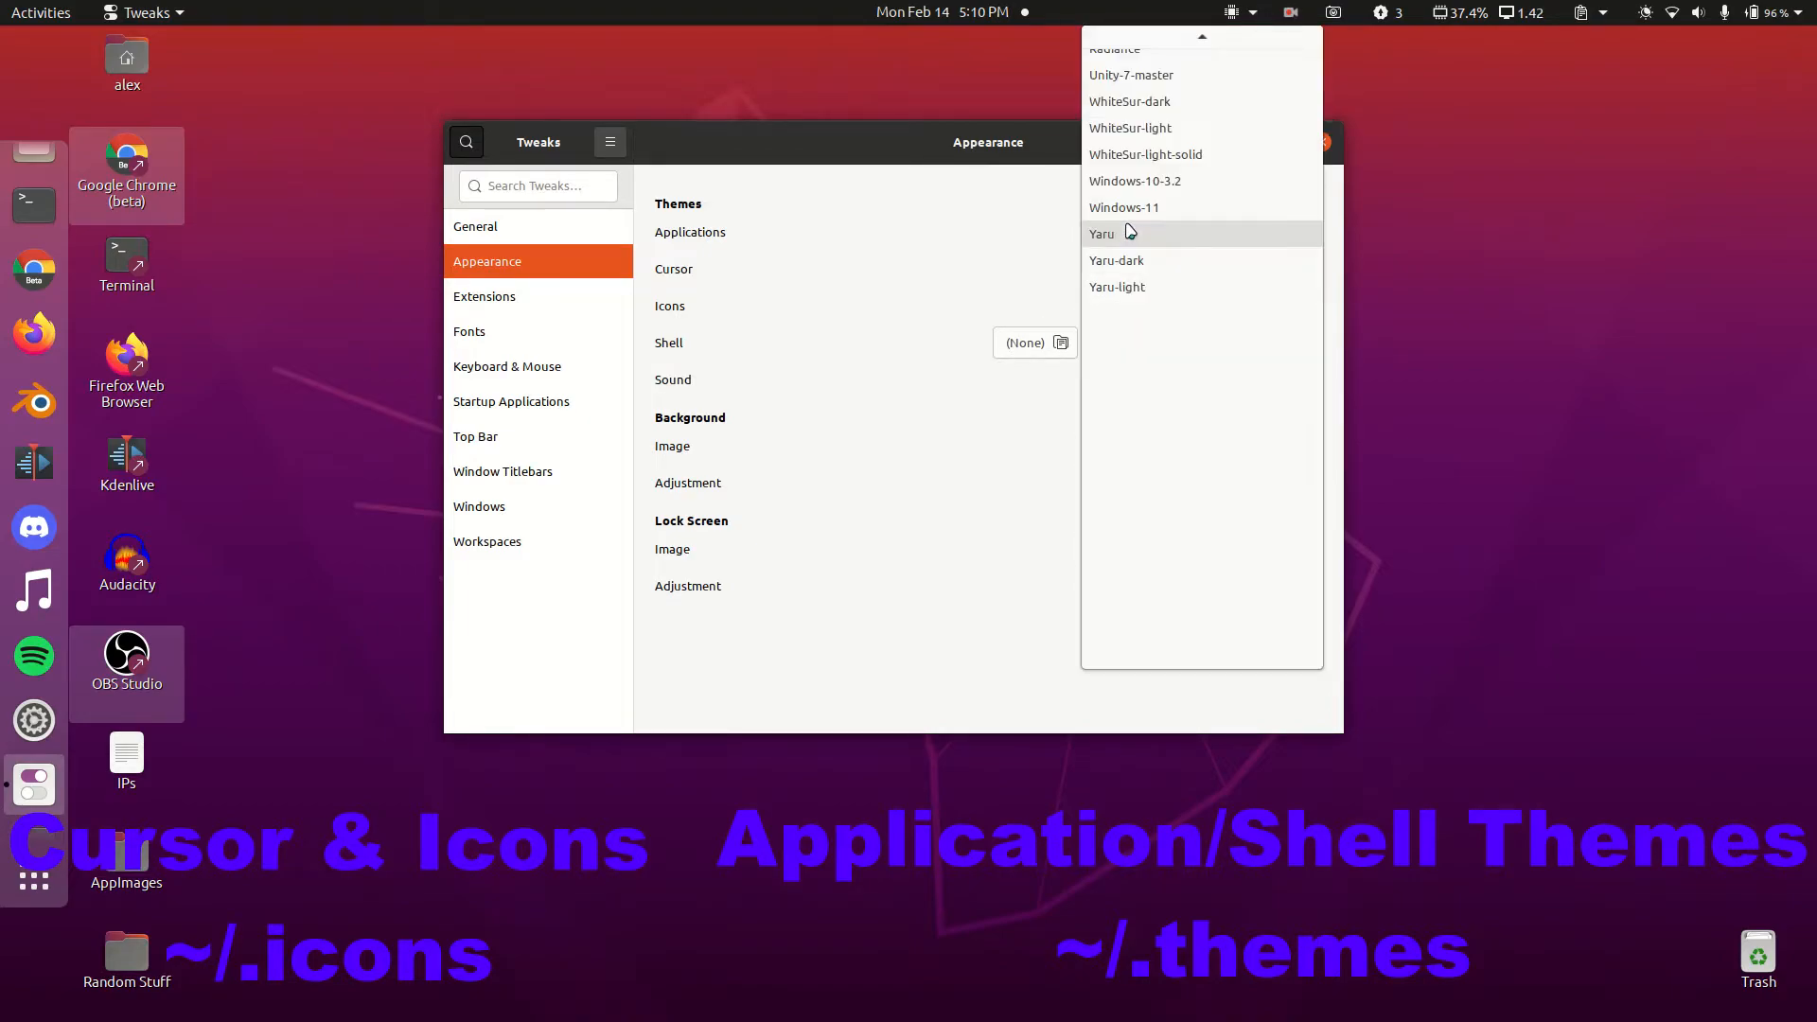
scroll(1132, 229, up, 8)
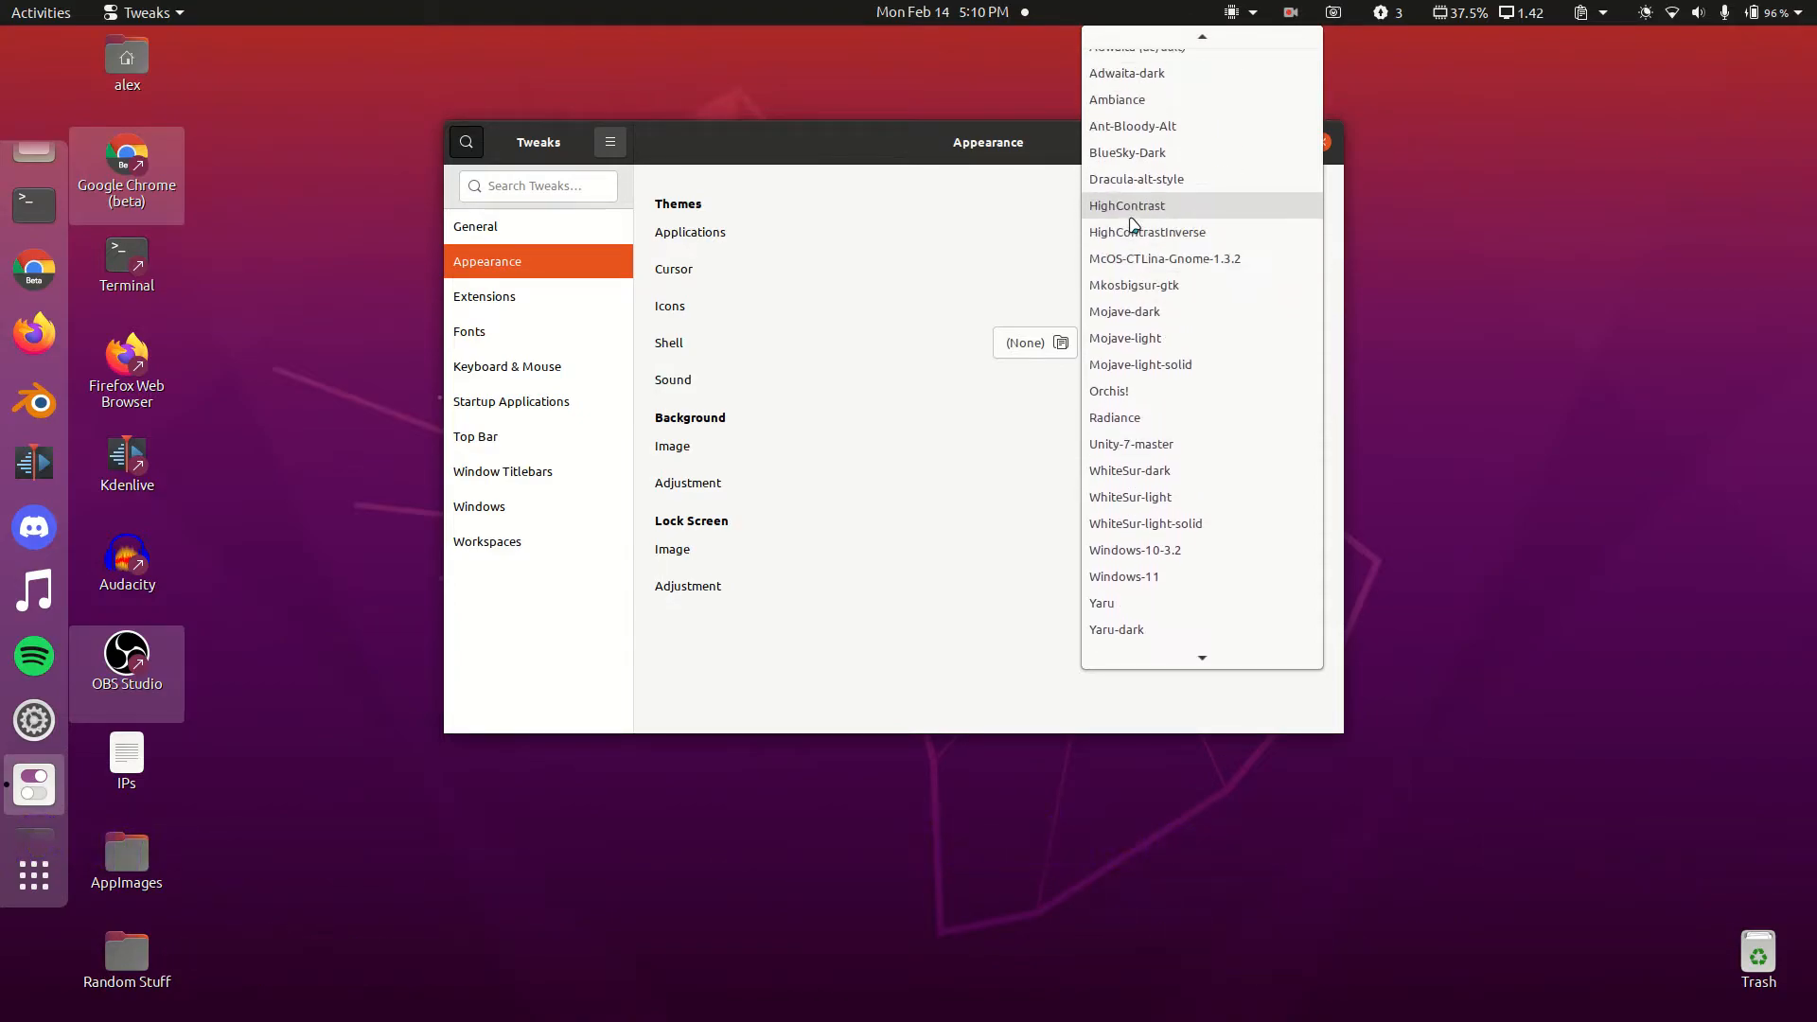
scroll(1174, 246, down, 5)
scroll(1176, 268, up, 4)
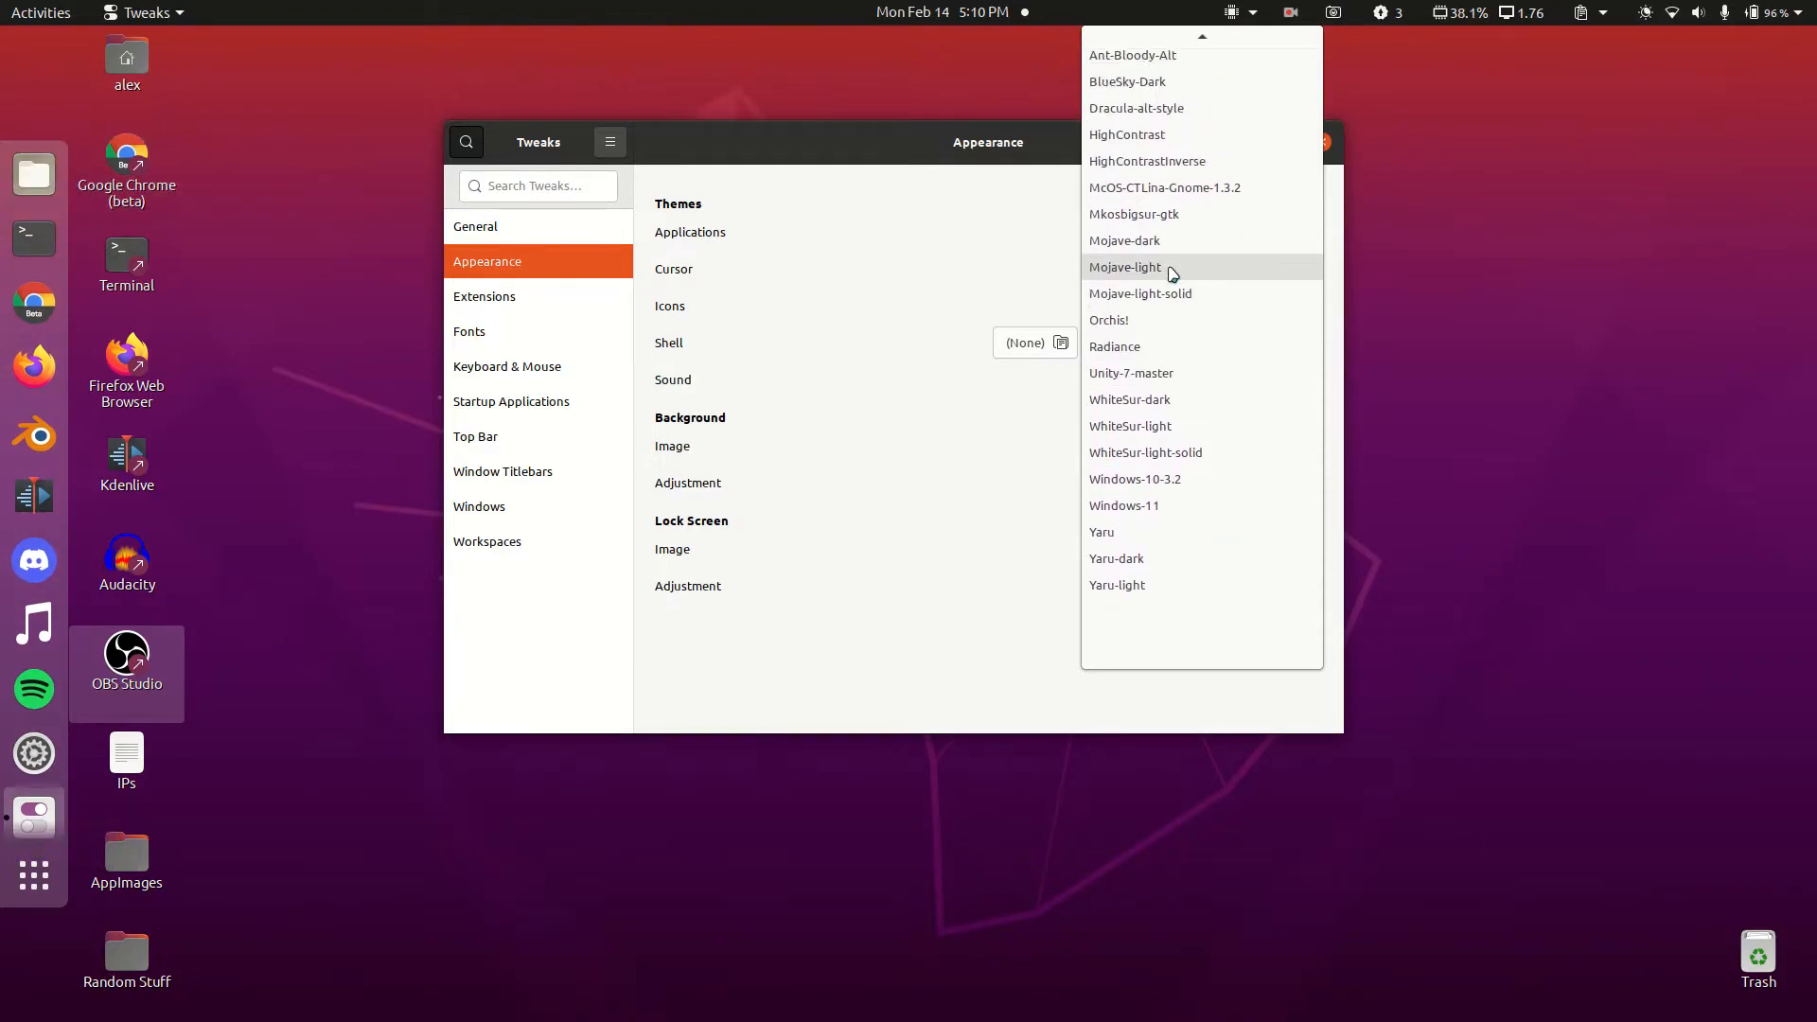
click(1151, 242)
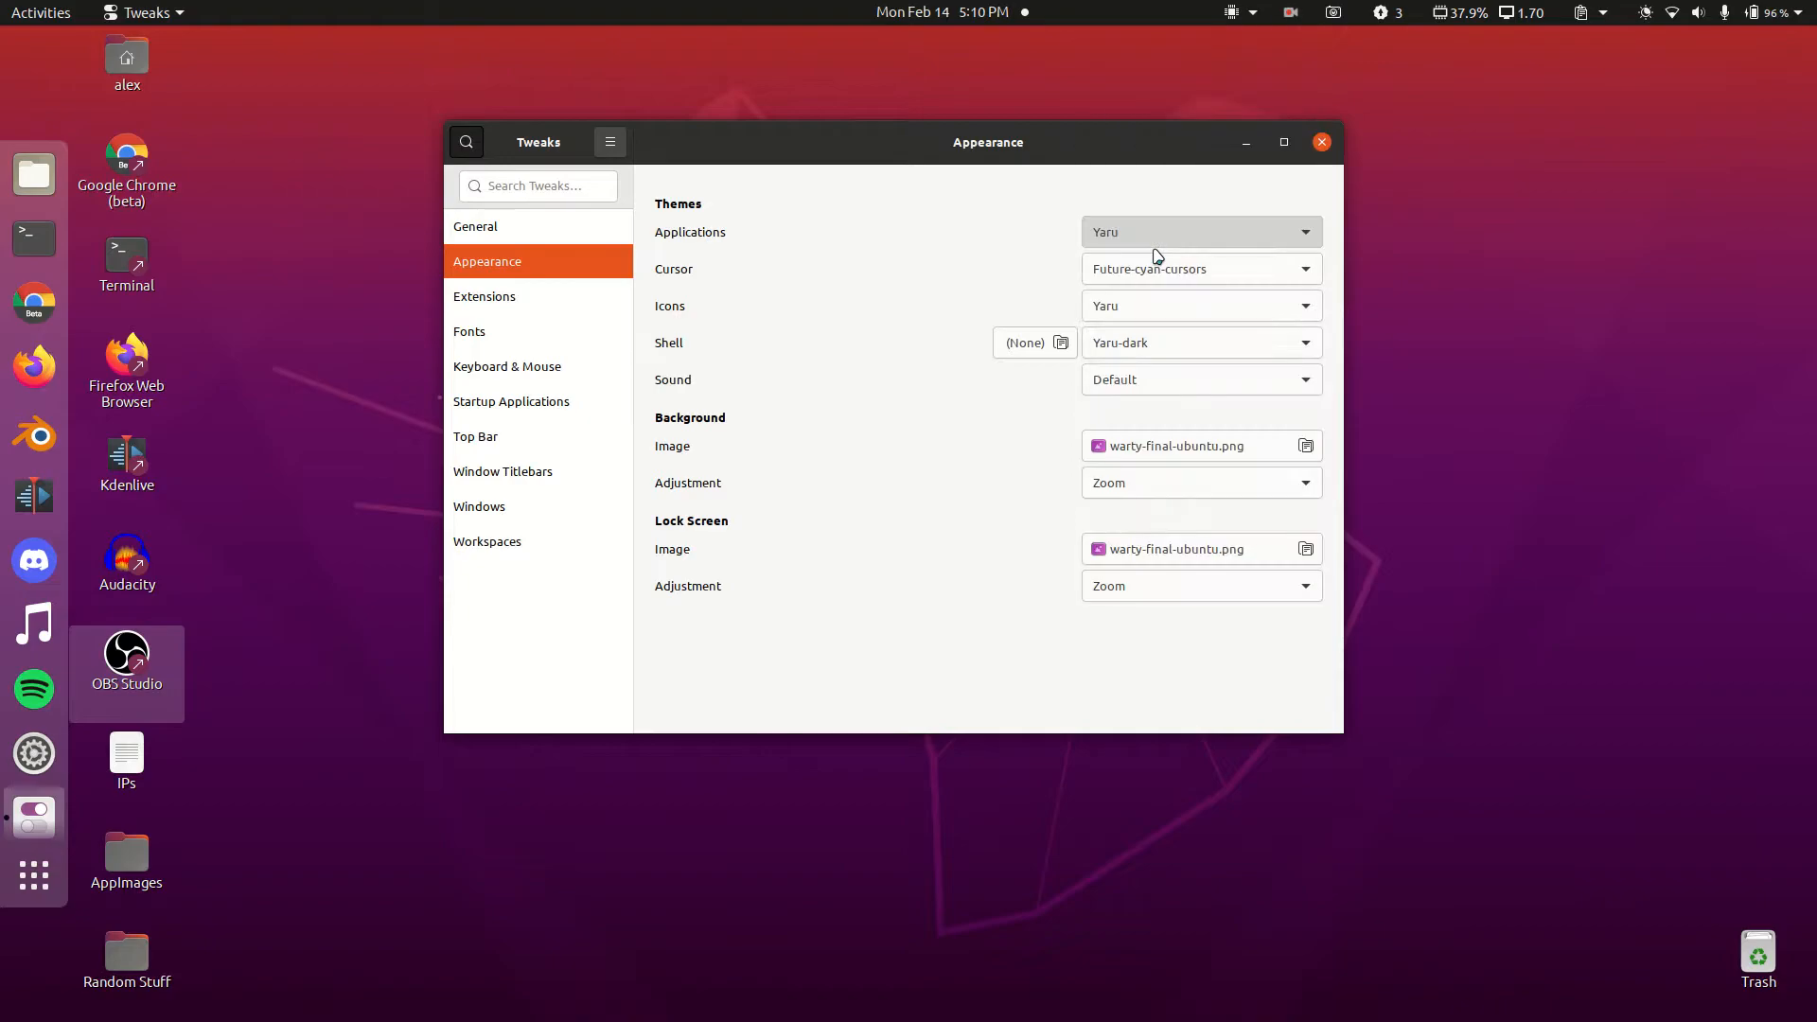
Step: Set the Icons theme to Breeze-dark
drag(911, 159, 791, 109)
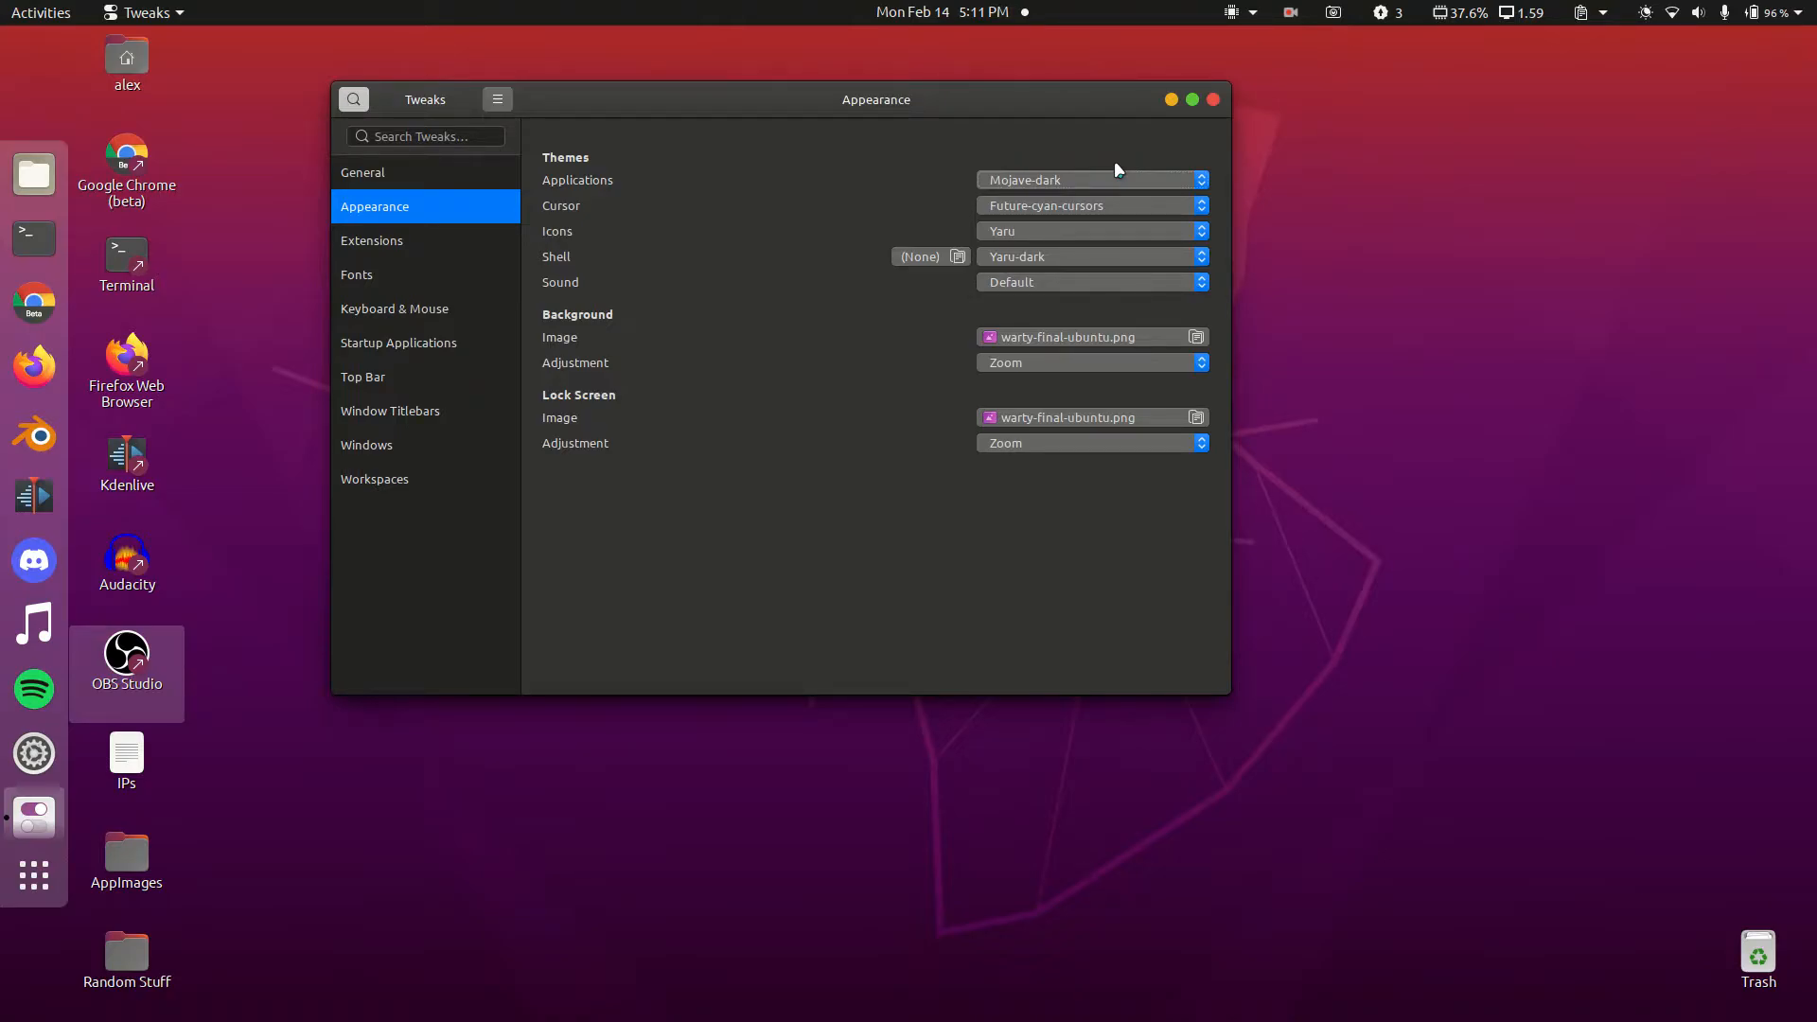
drag(782, 95, 883, 114)
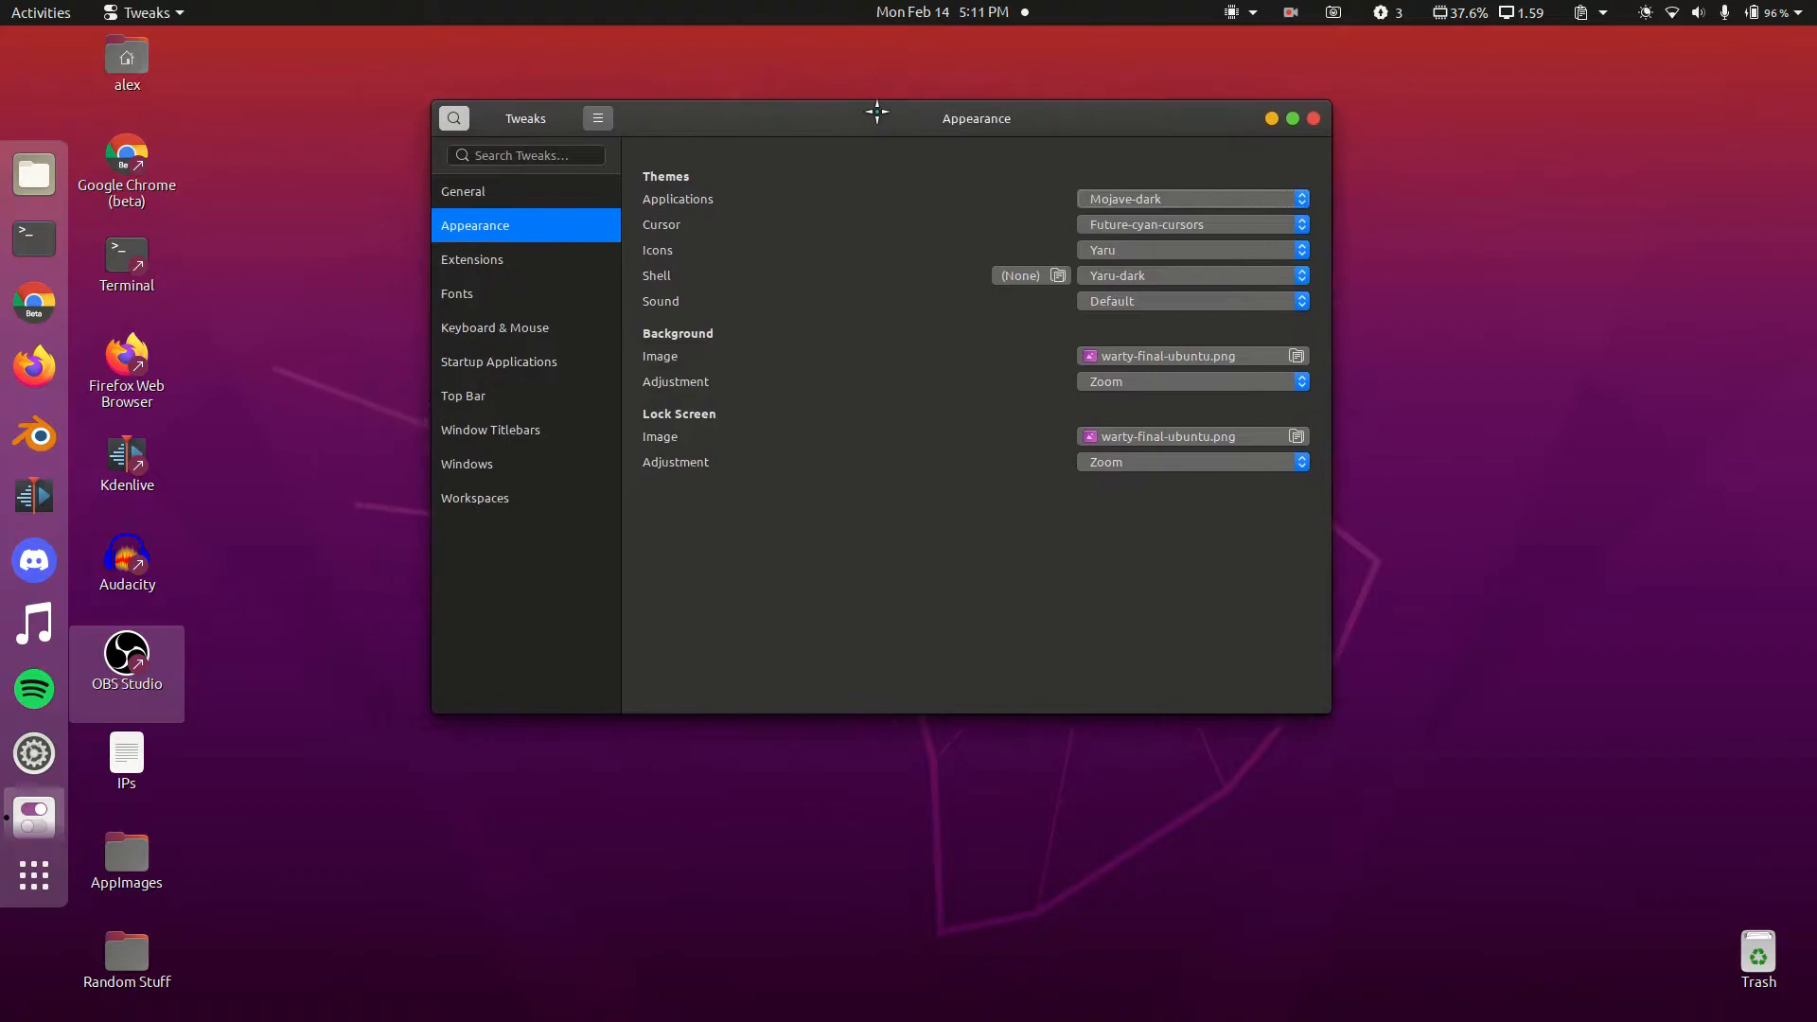
click(1089, 250)
mouse_move(1189, 36)
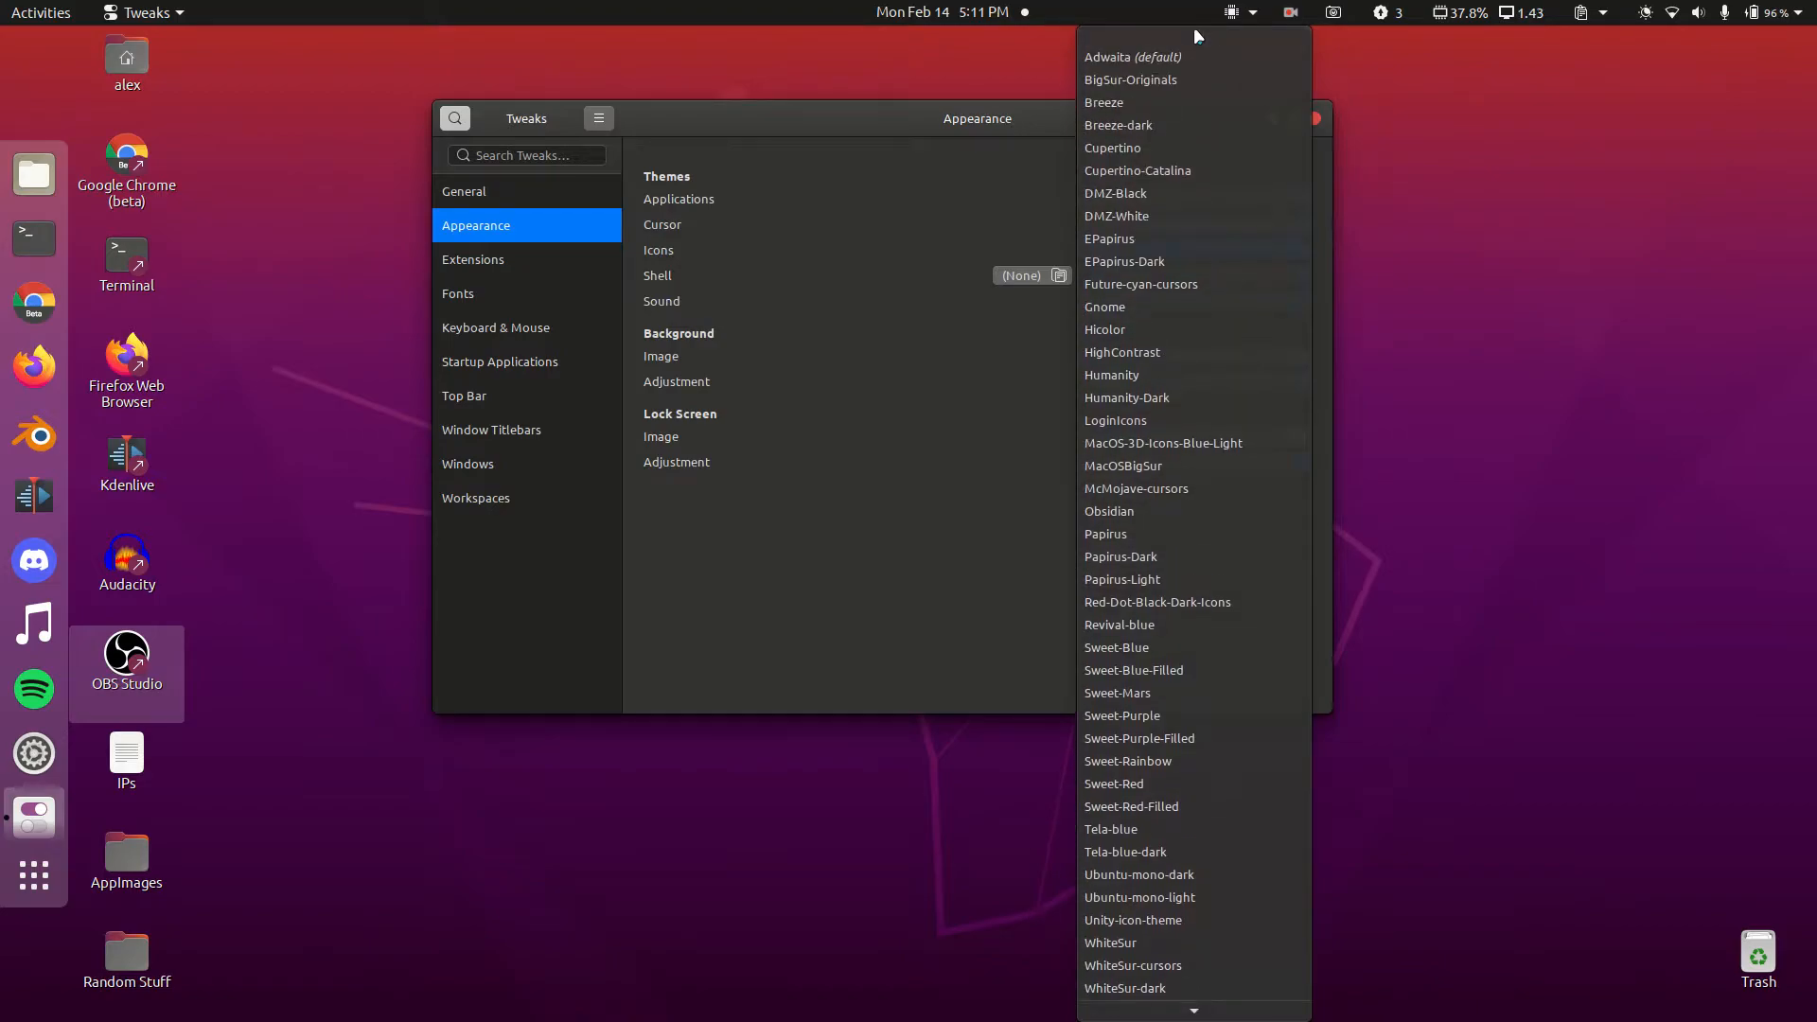
click(1157, 104)
click(1129, 258)
click(1153, 275)
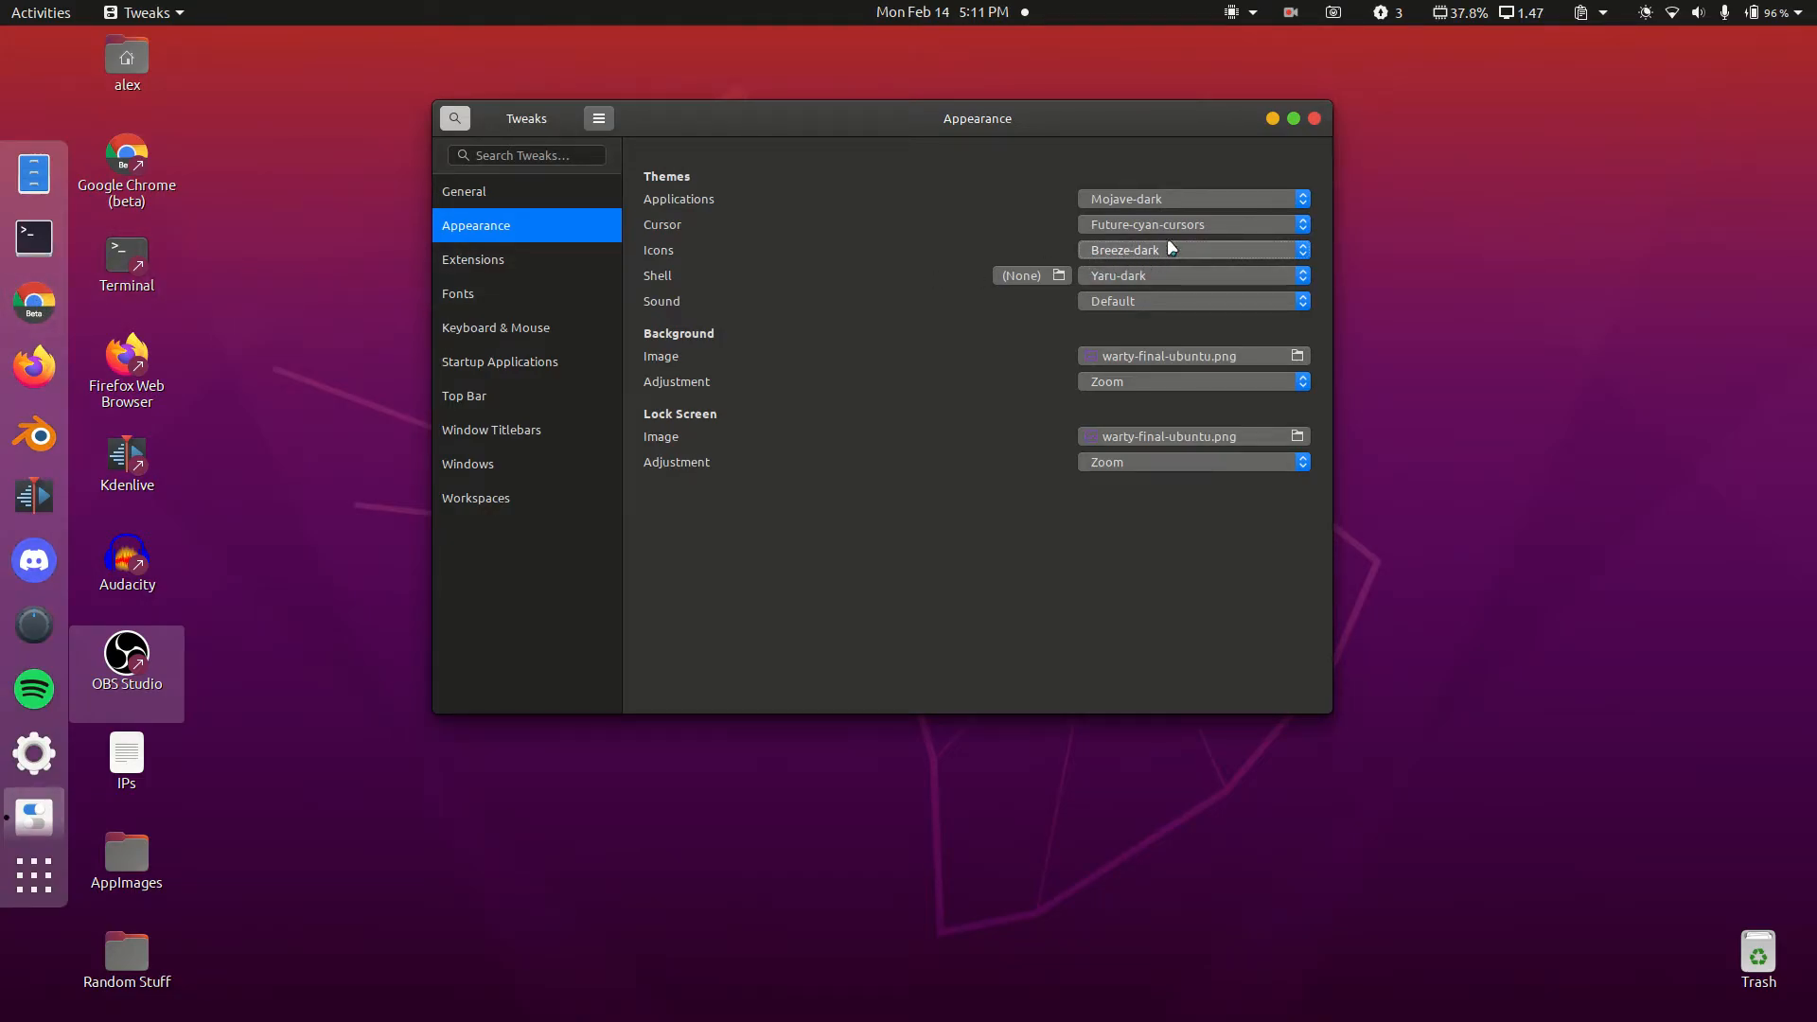
click(36, 244)
Step: Run sudo apt install breeze-icon-theme, then minimize the terminal
text(sudo)
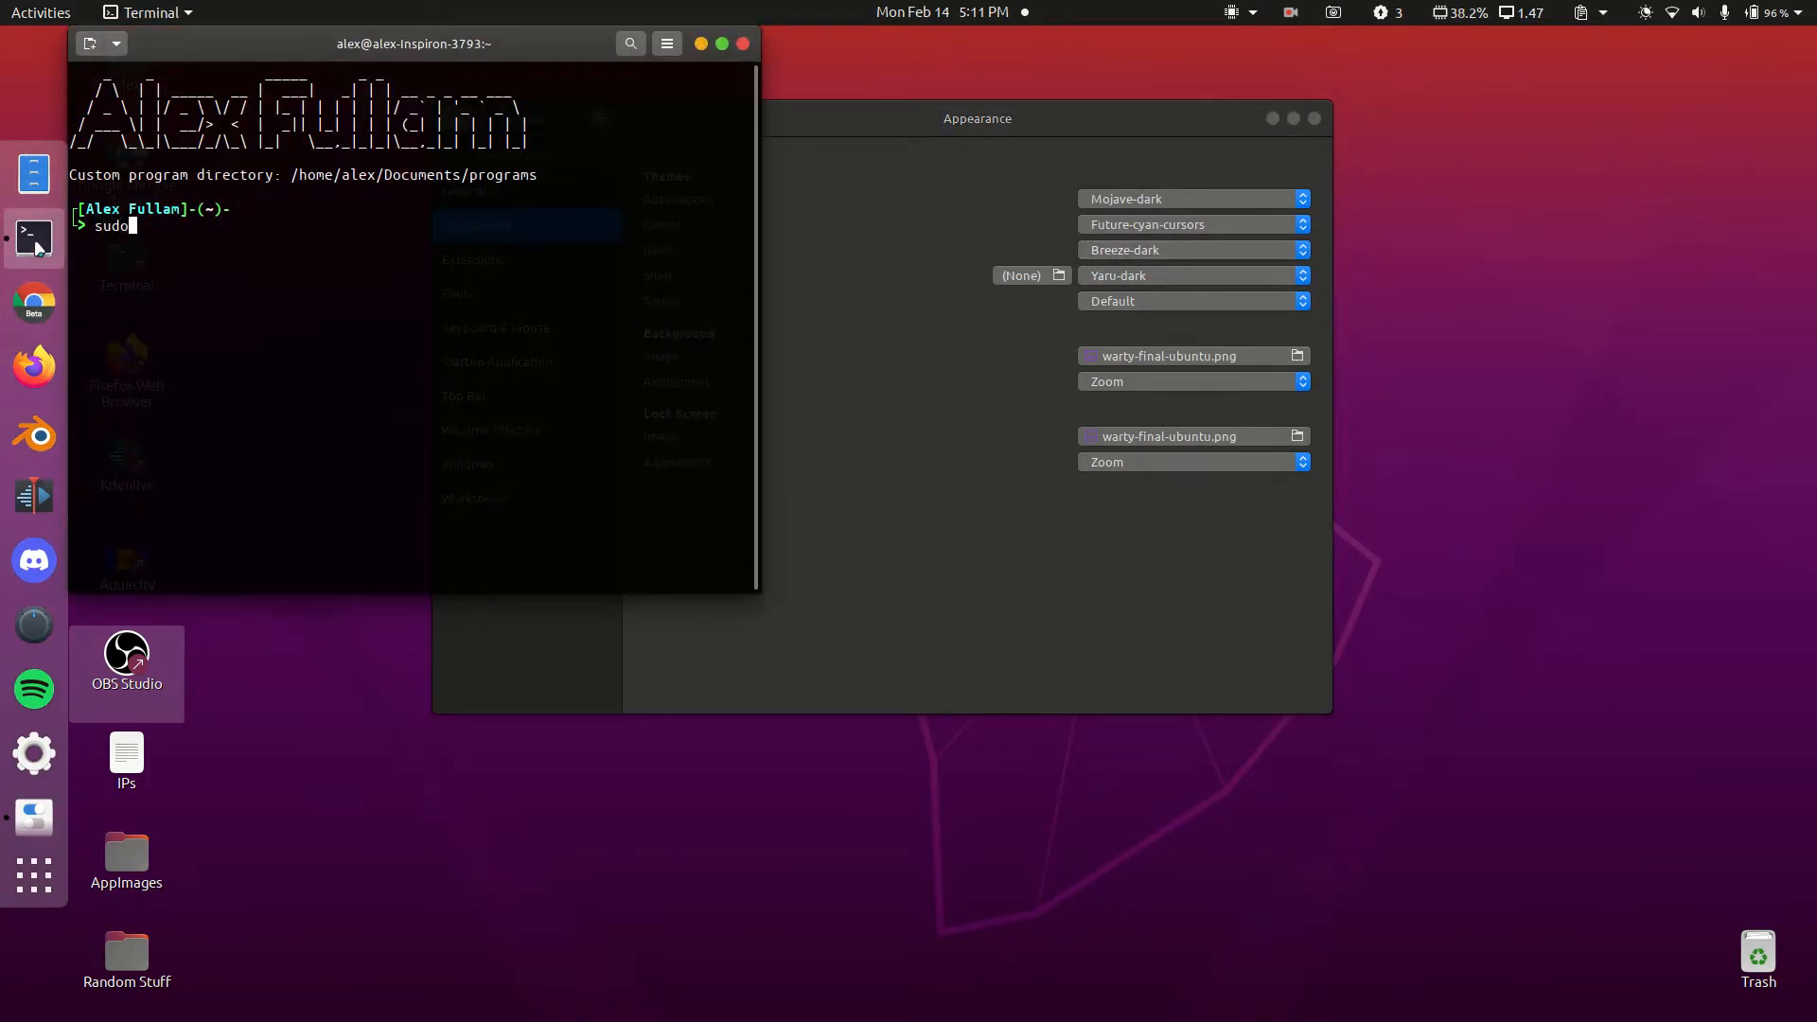
text( apt install breeze-icon-theme)
key(Return)
key(Return)
click(35, 248)
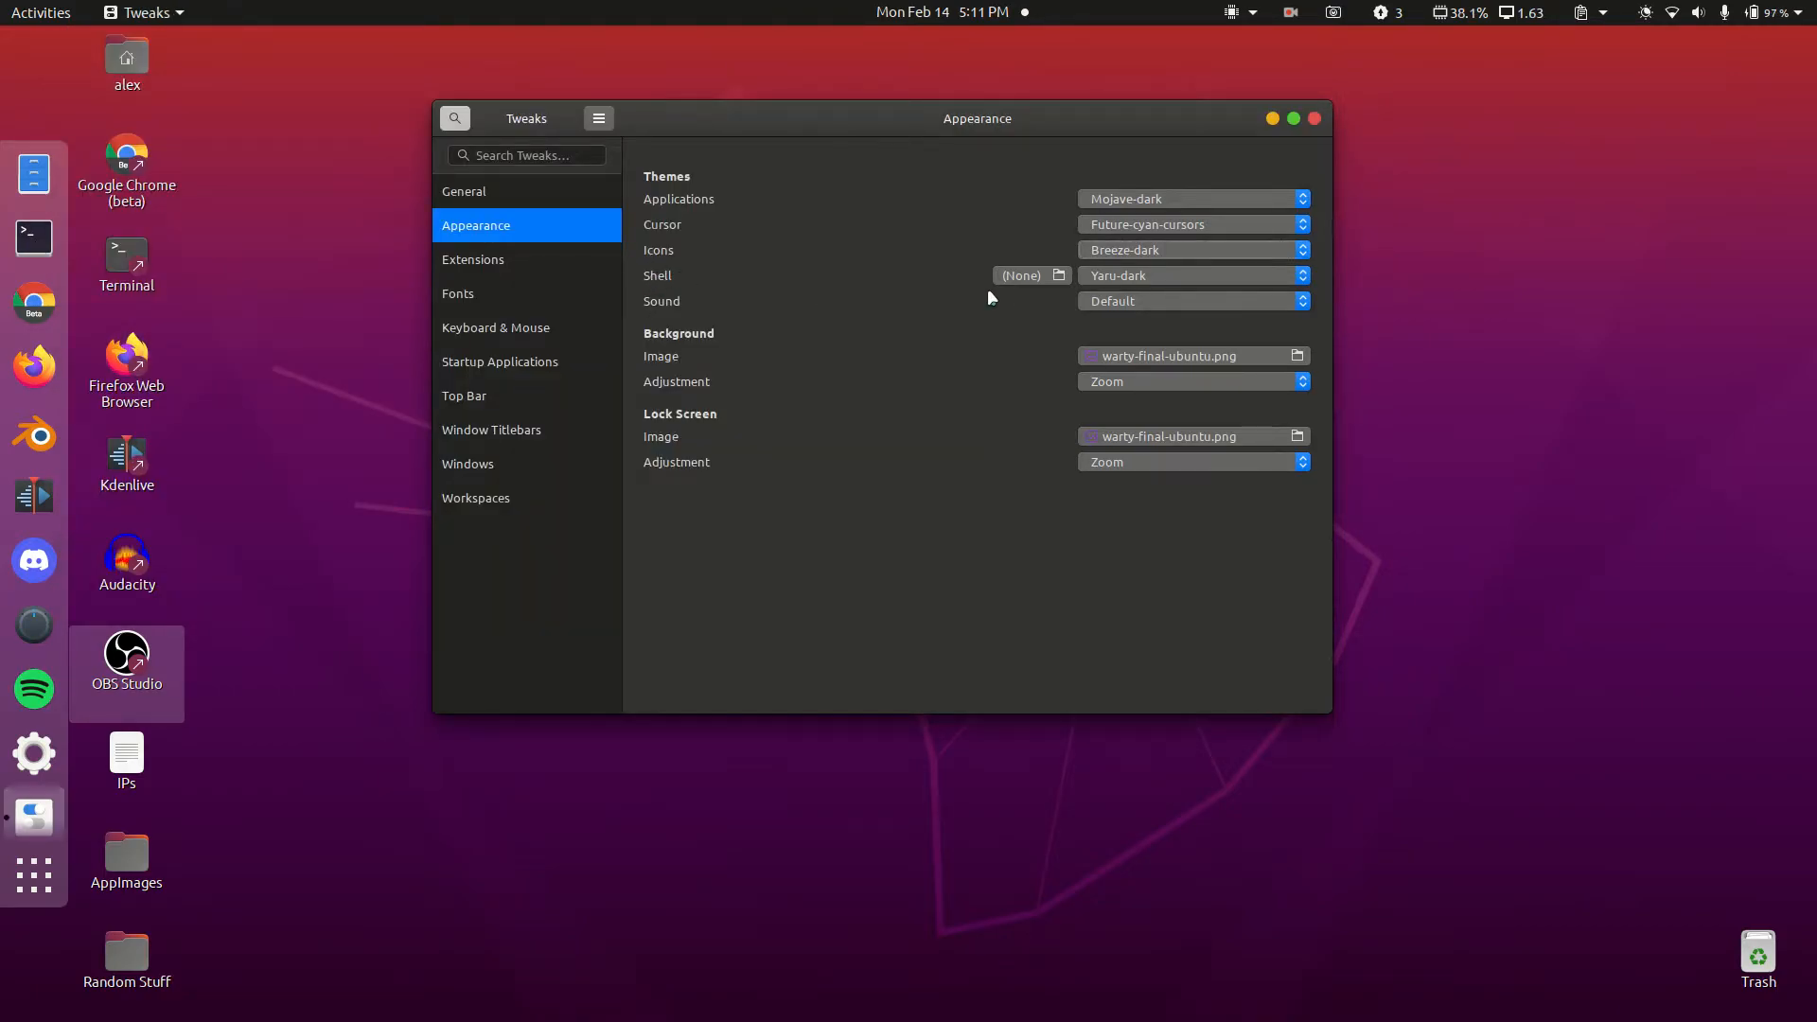
Step: Choose WhiteSur-dark from the Shell theme list
click(1132, 277)
scroll(1160, 248, up, 5)
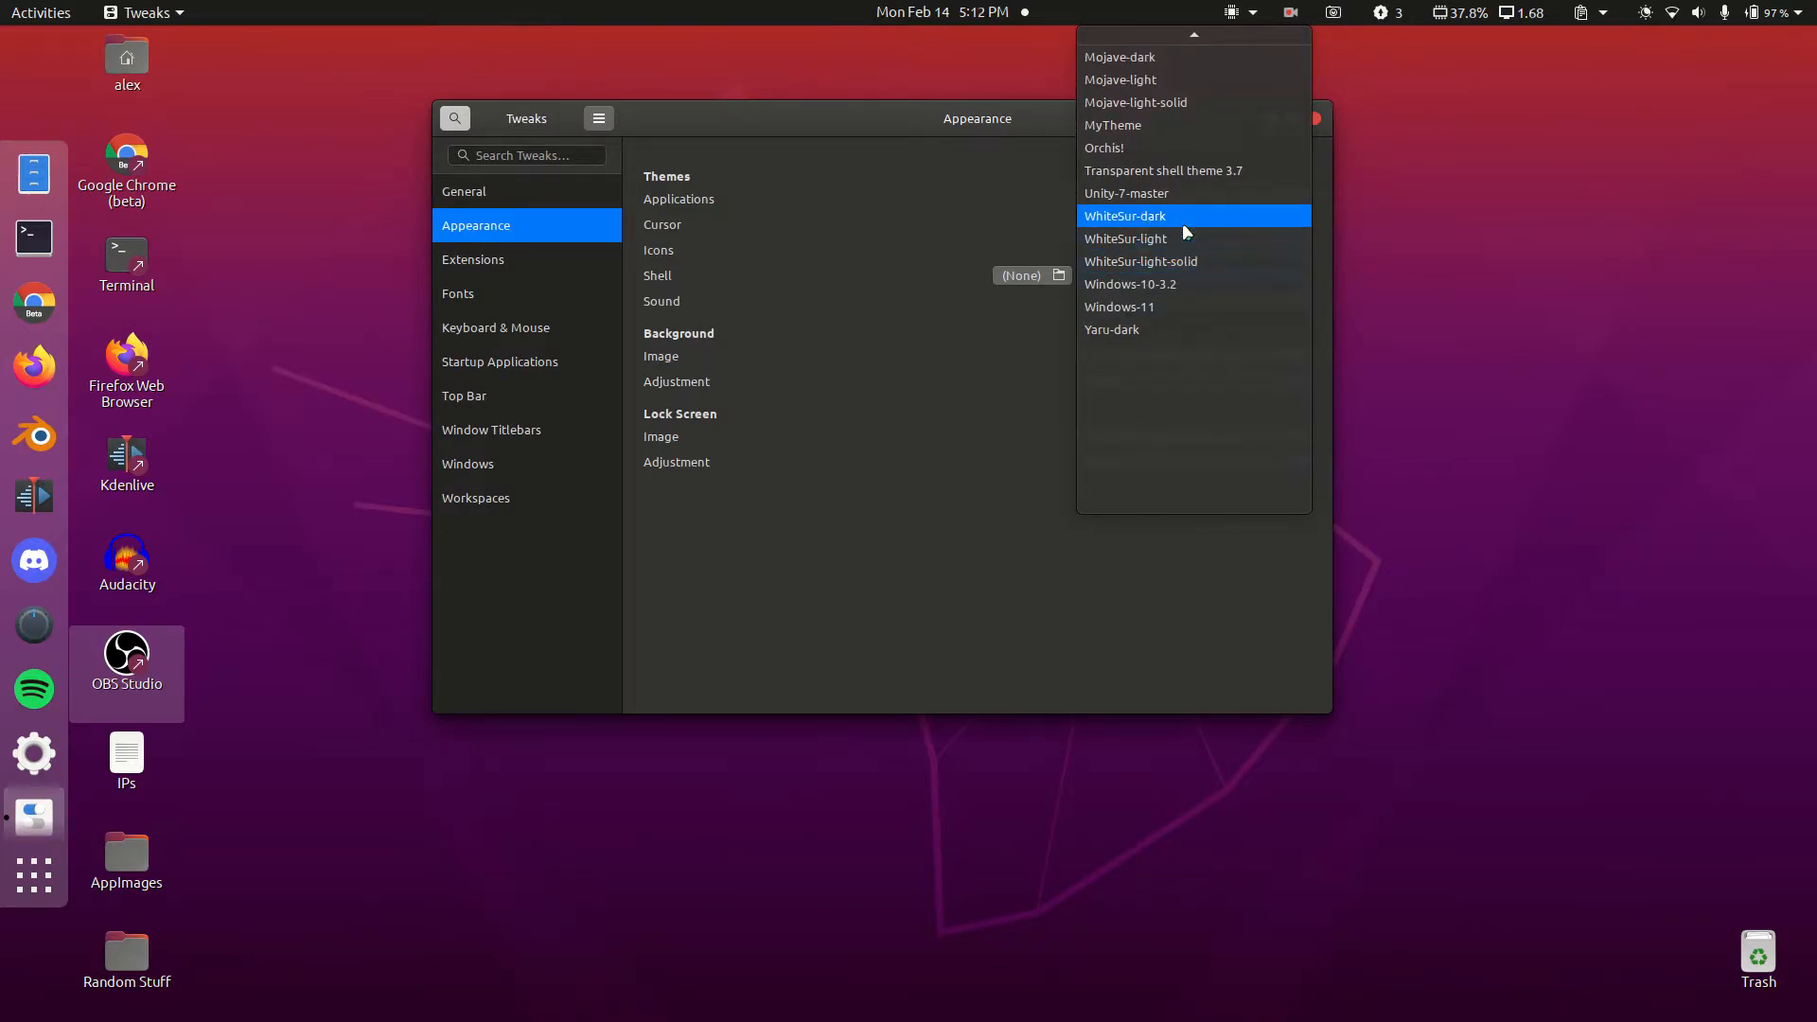
click(1183, 224)
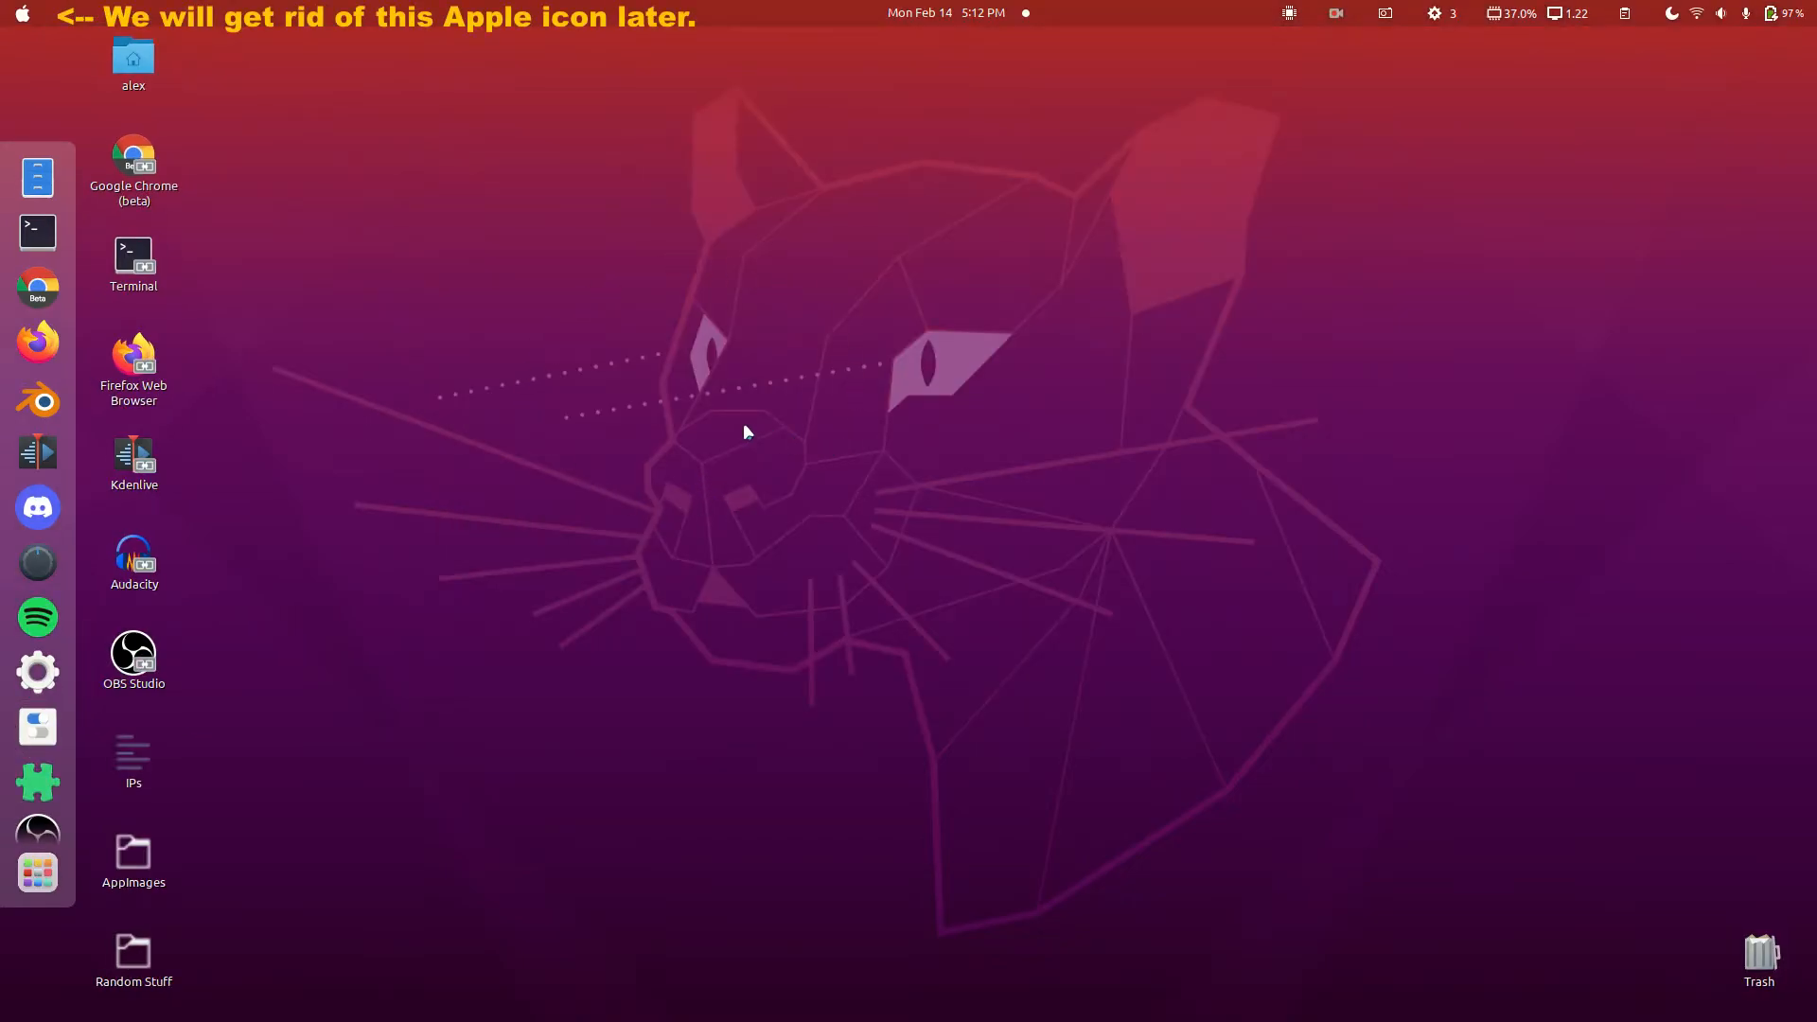
right_click(674, 445)
Step: Set the green smoke wallpaper and load extensions.gnome.org in Firefox
click(693, 570)
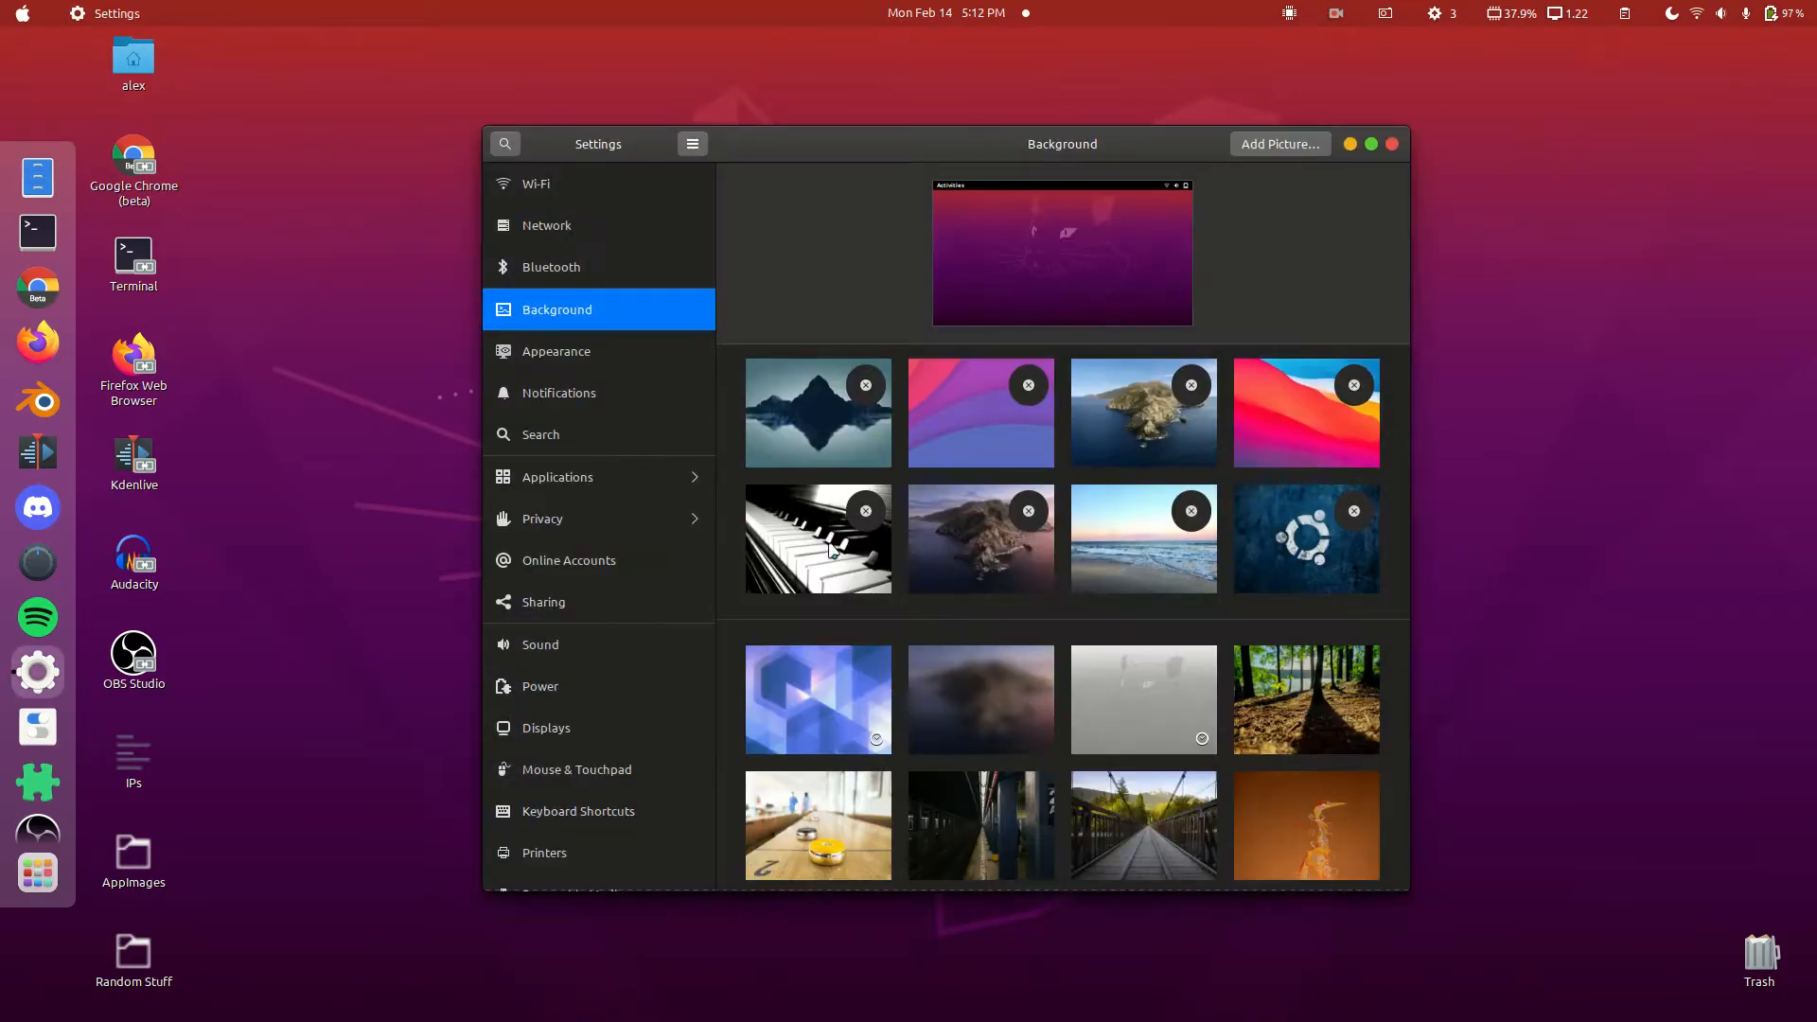
scroll(945, 553, down, 6)
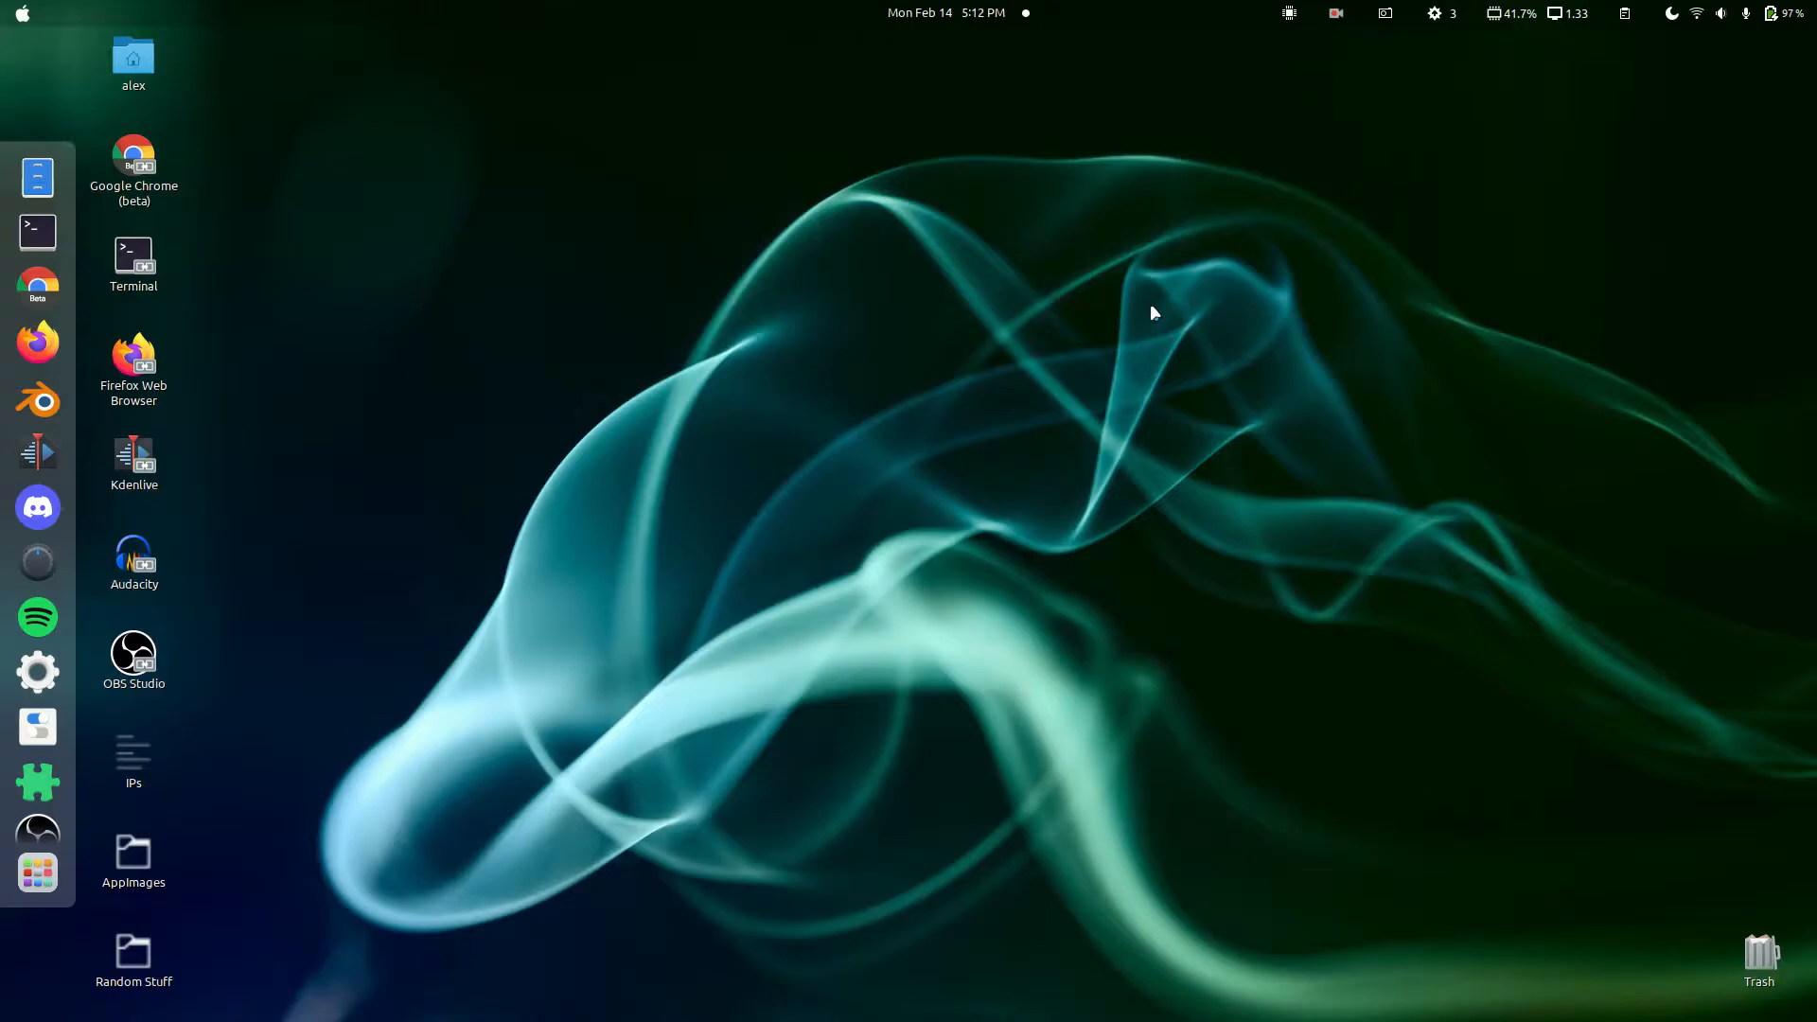
click(38, 343)
text(extensions.gnome.org/)
key(Return)
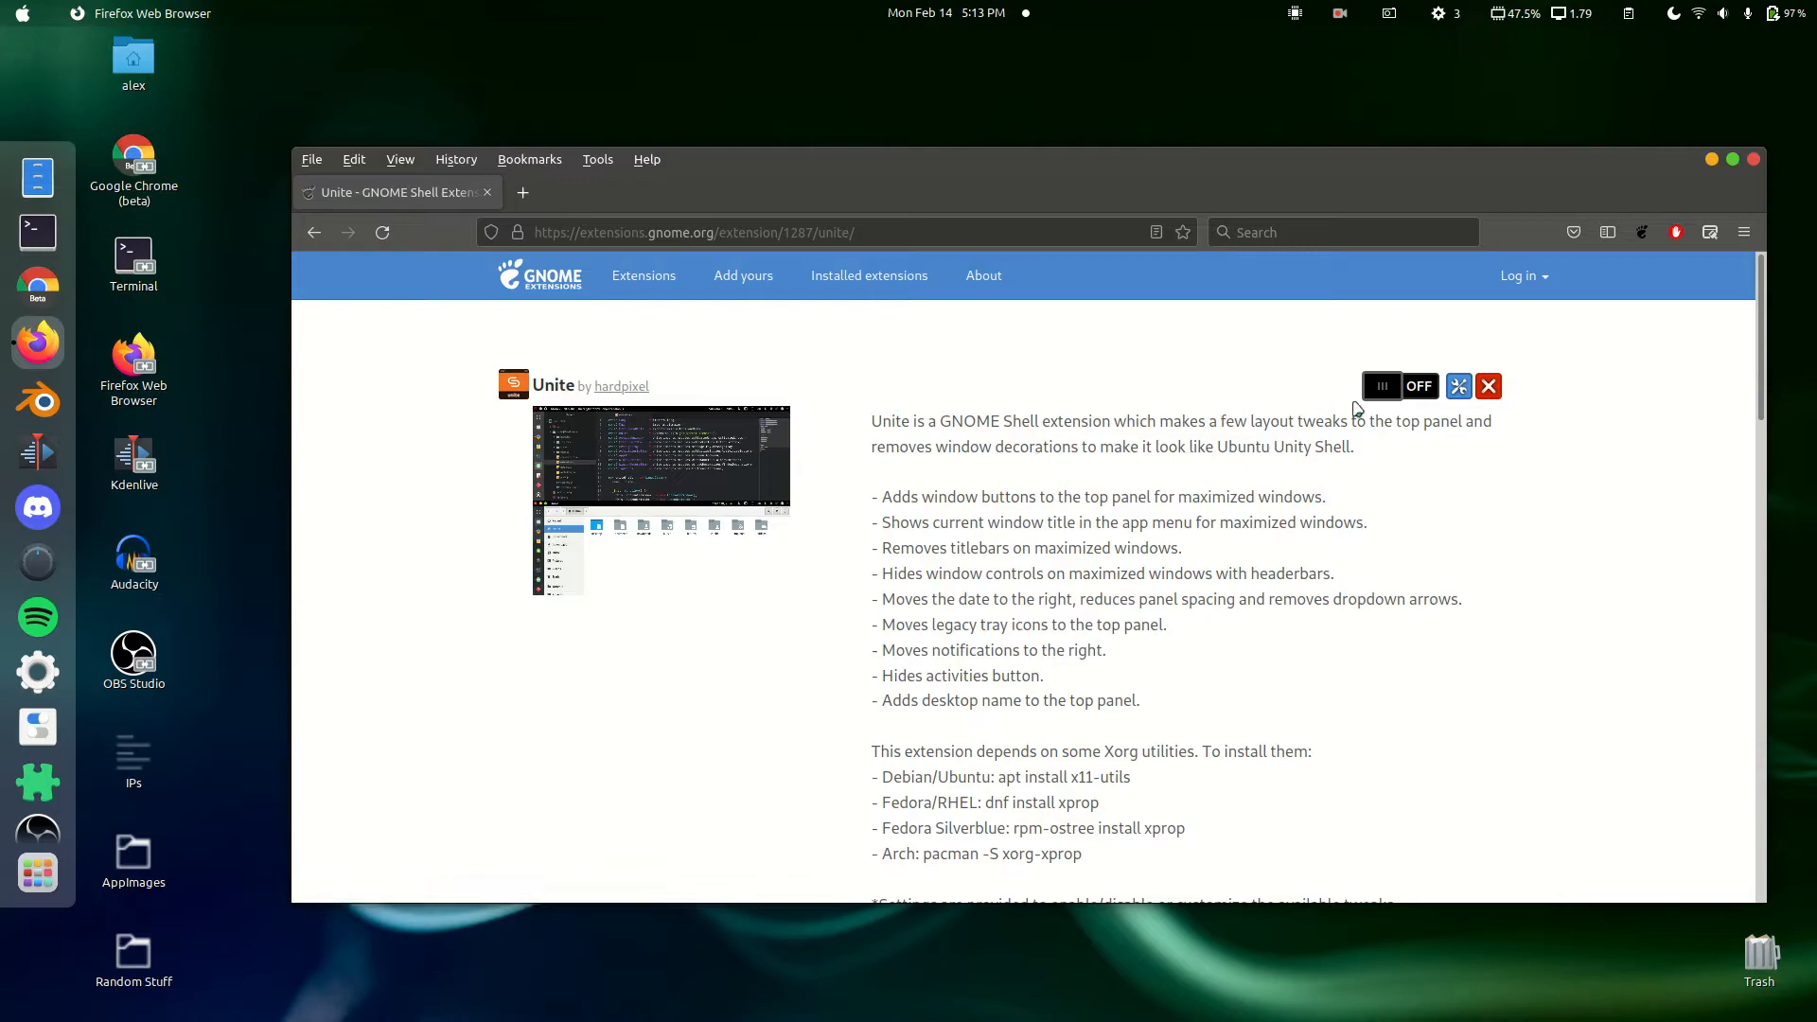
Step: Switch on Unite, then find 'dash to panel' and switch on Dash to Panel
click(1389, 390)
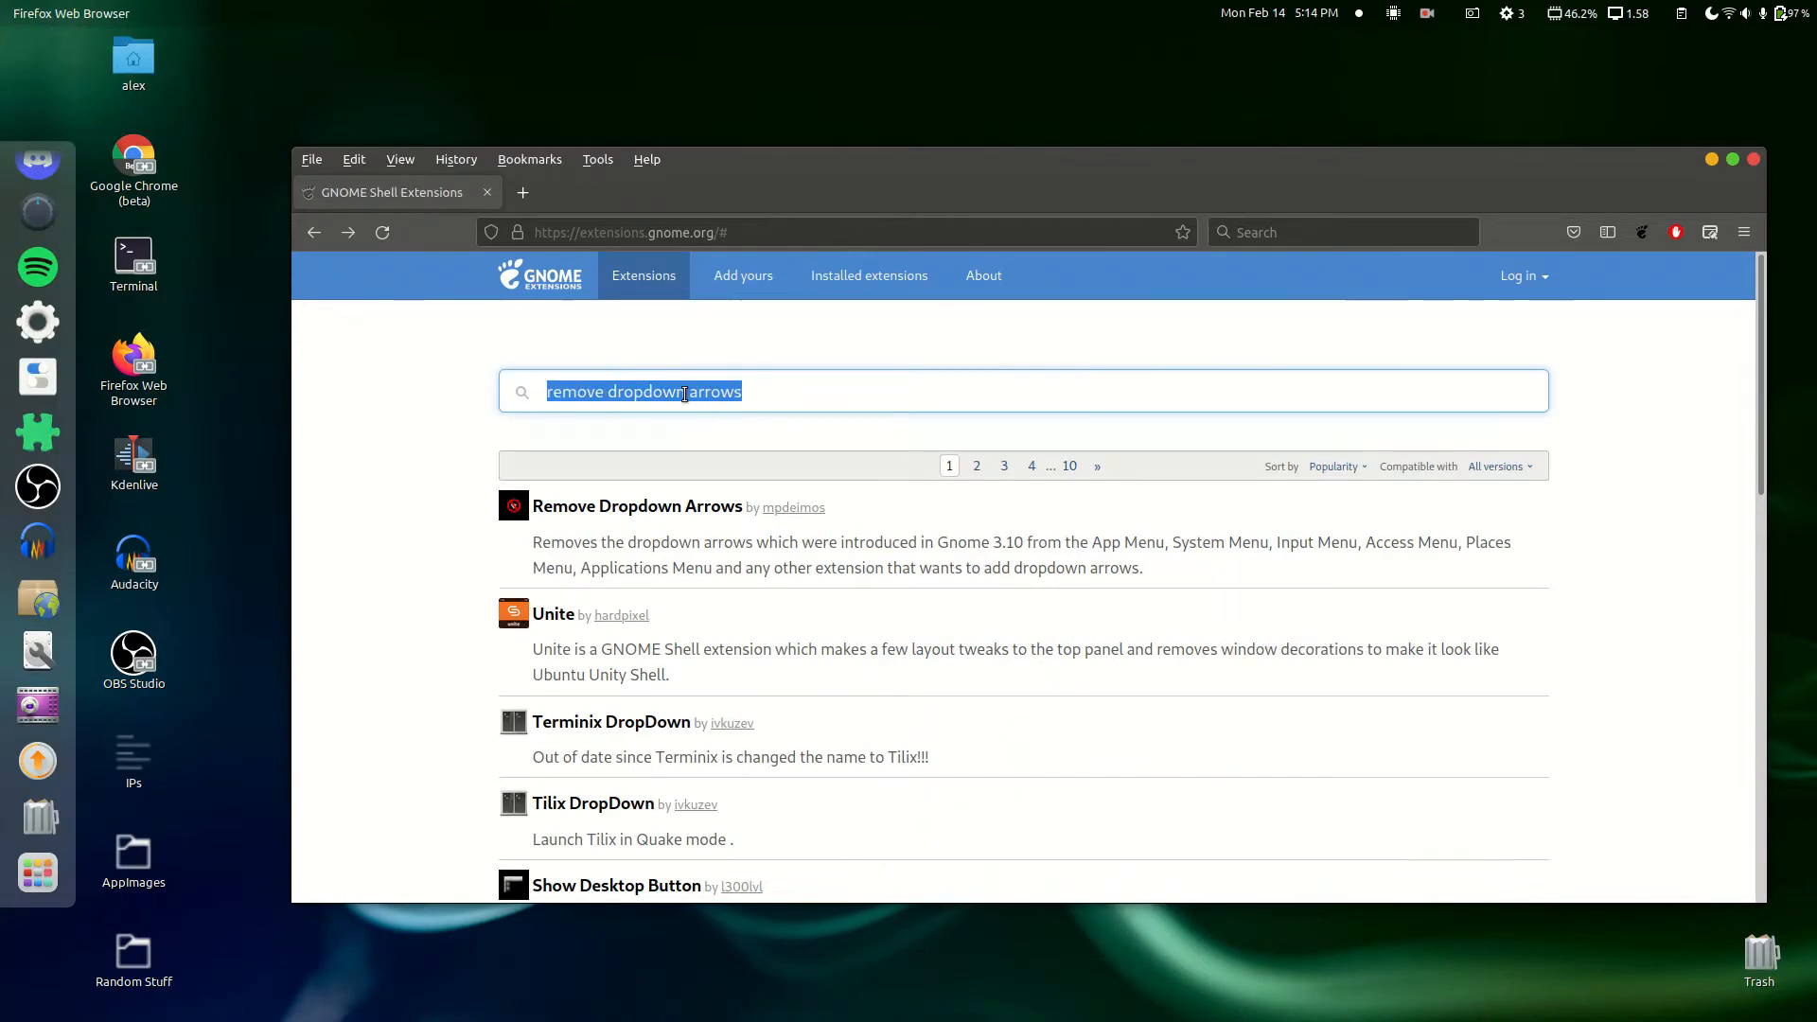
text(dash t)
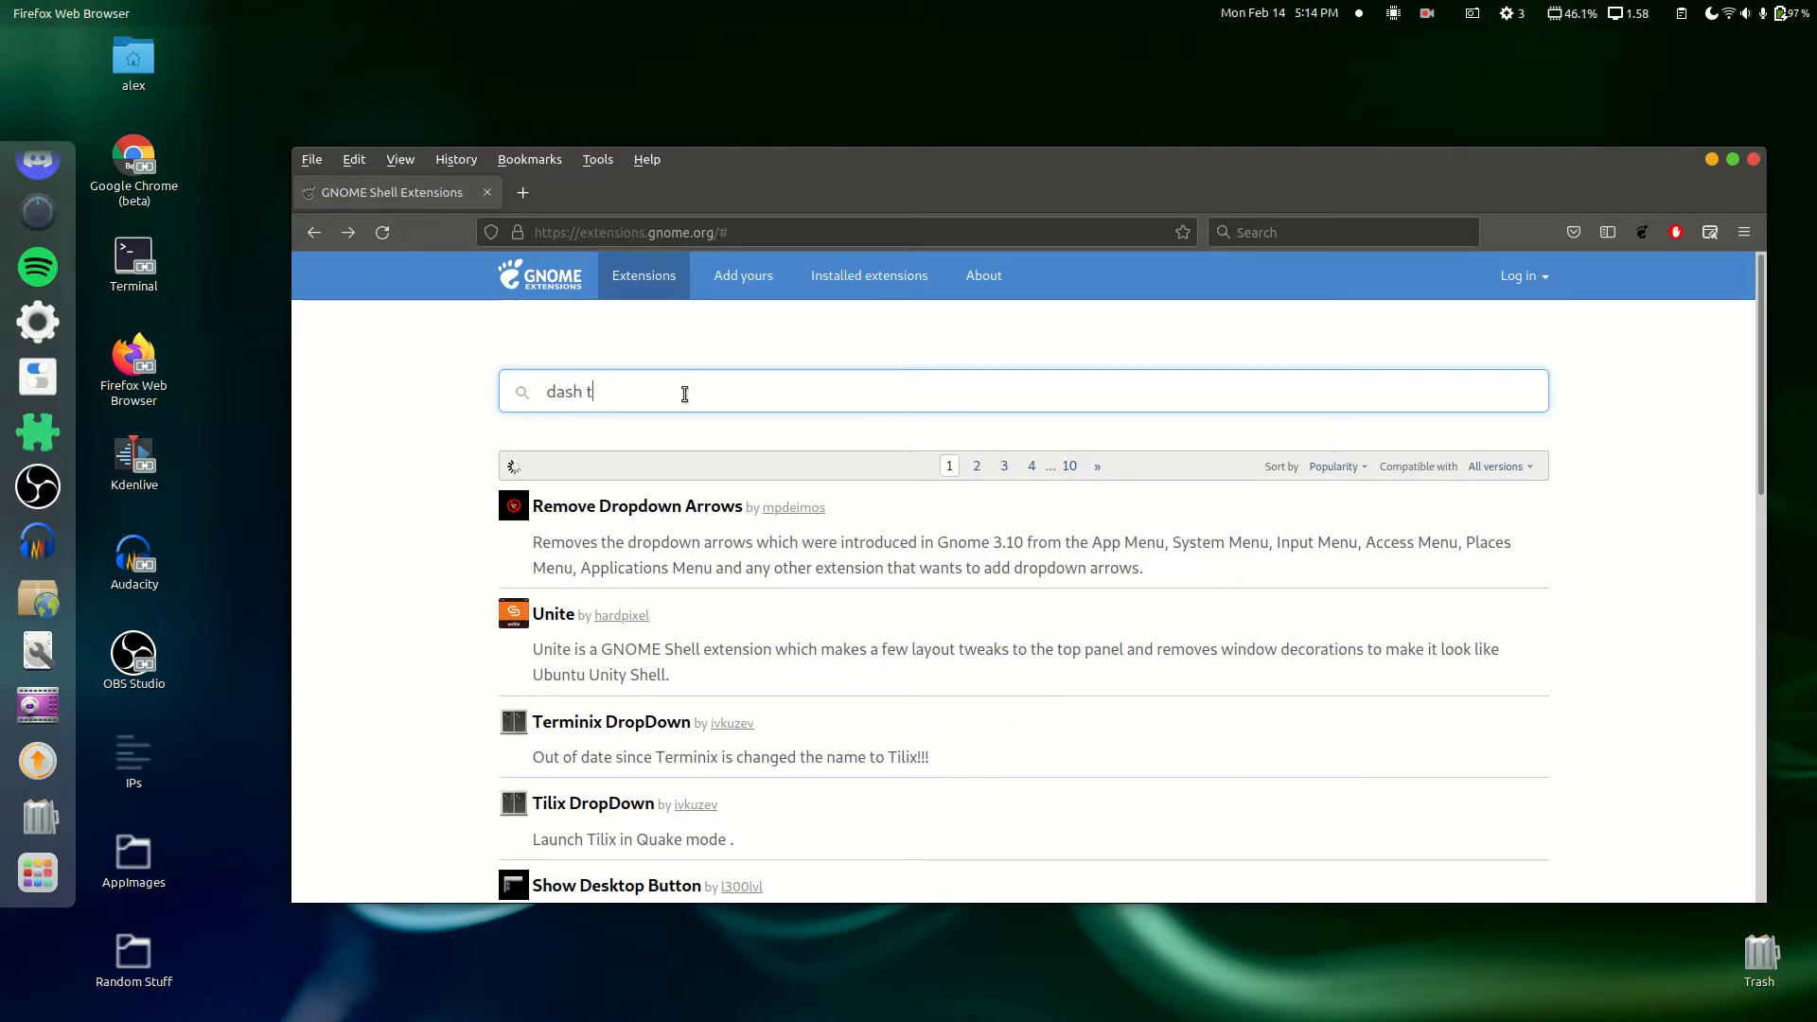
text(o panel)
click(573, 509)
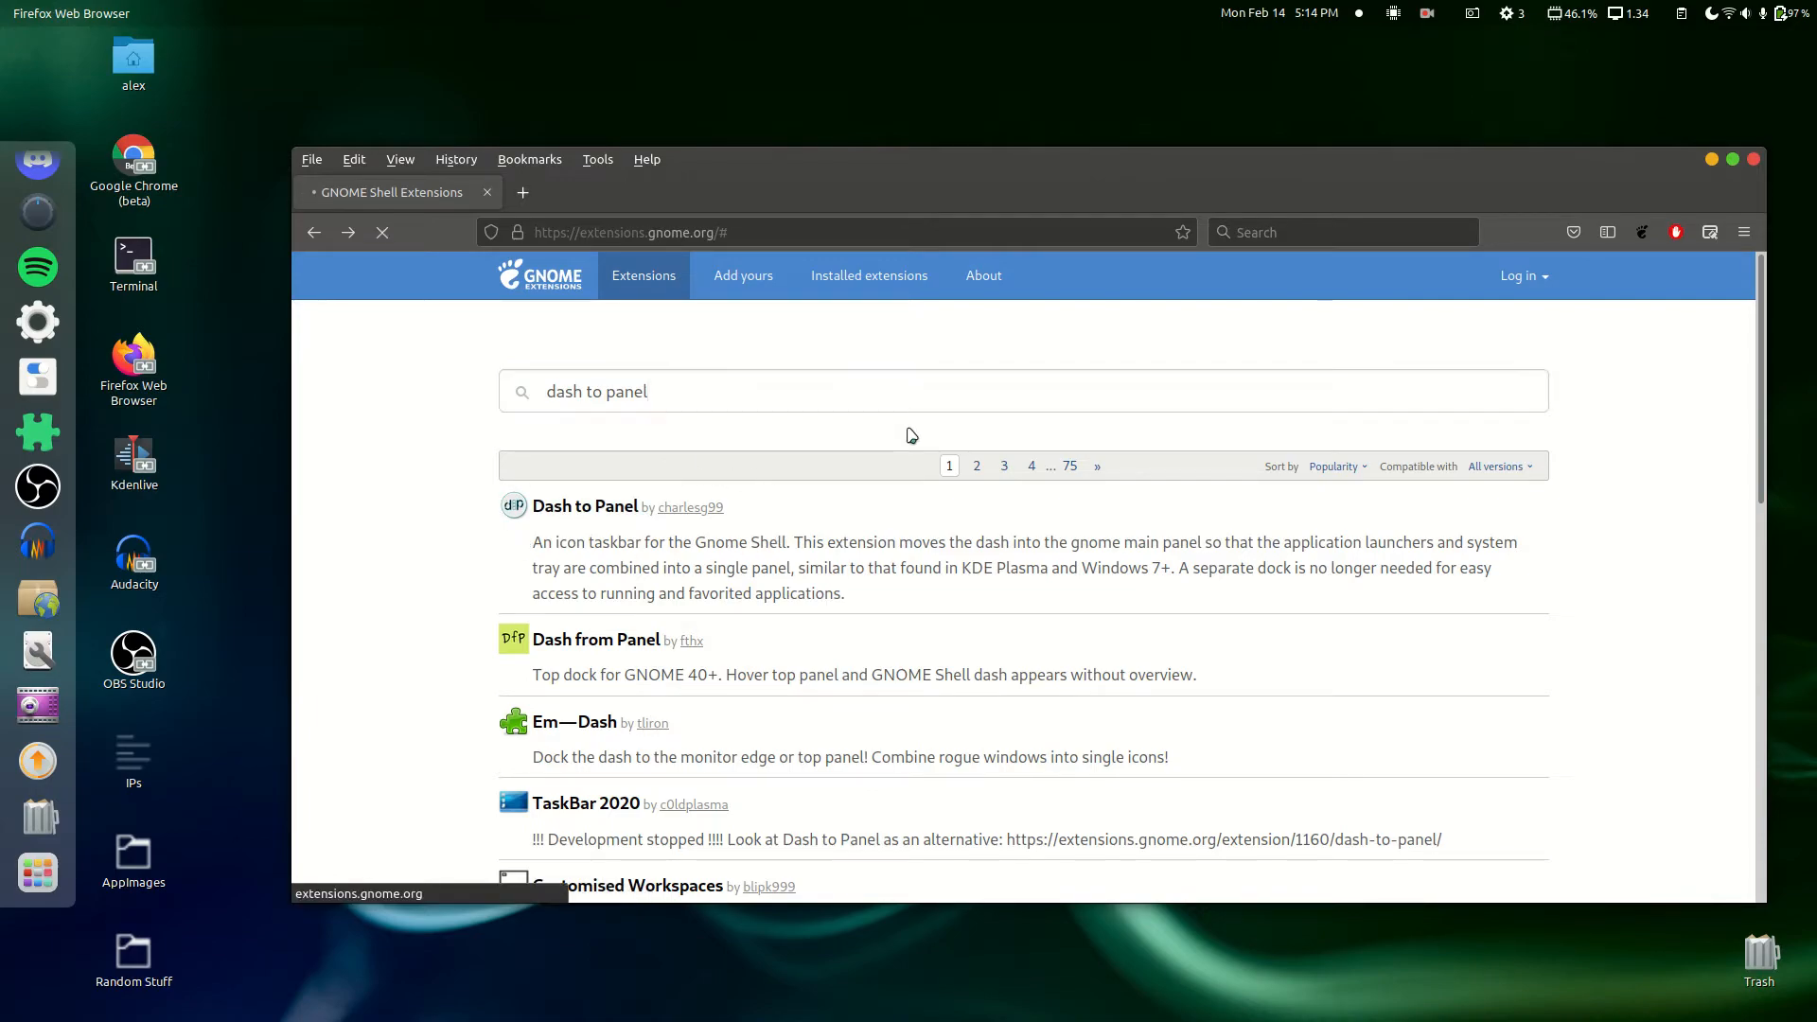
click(1393, 392)
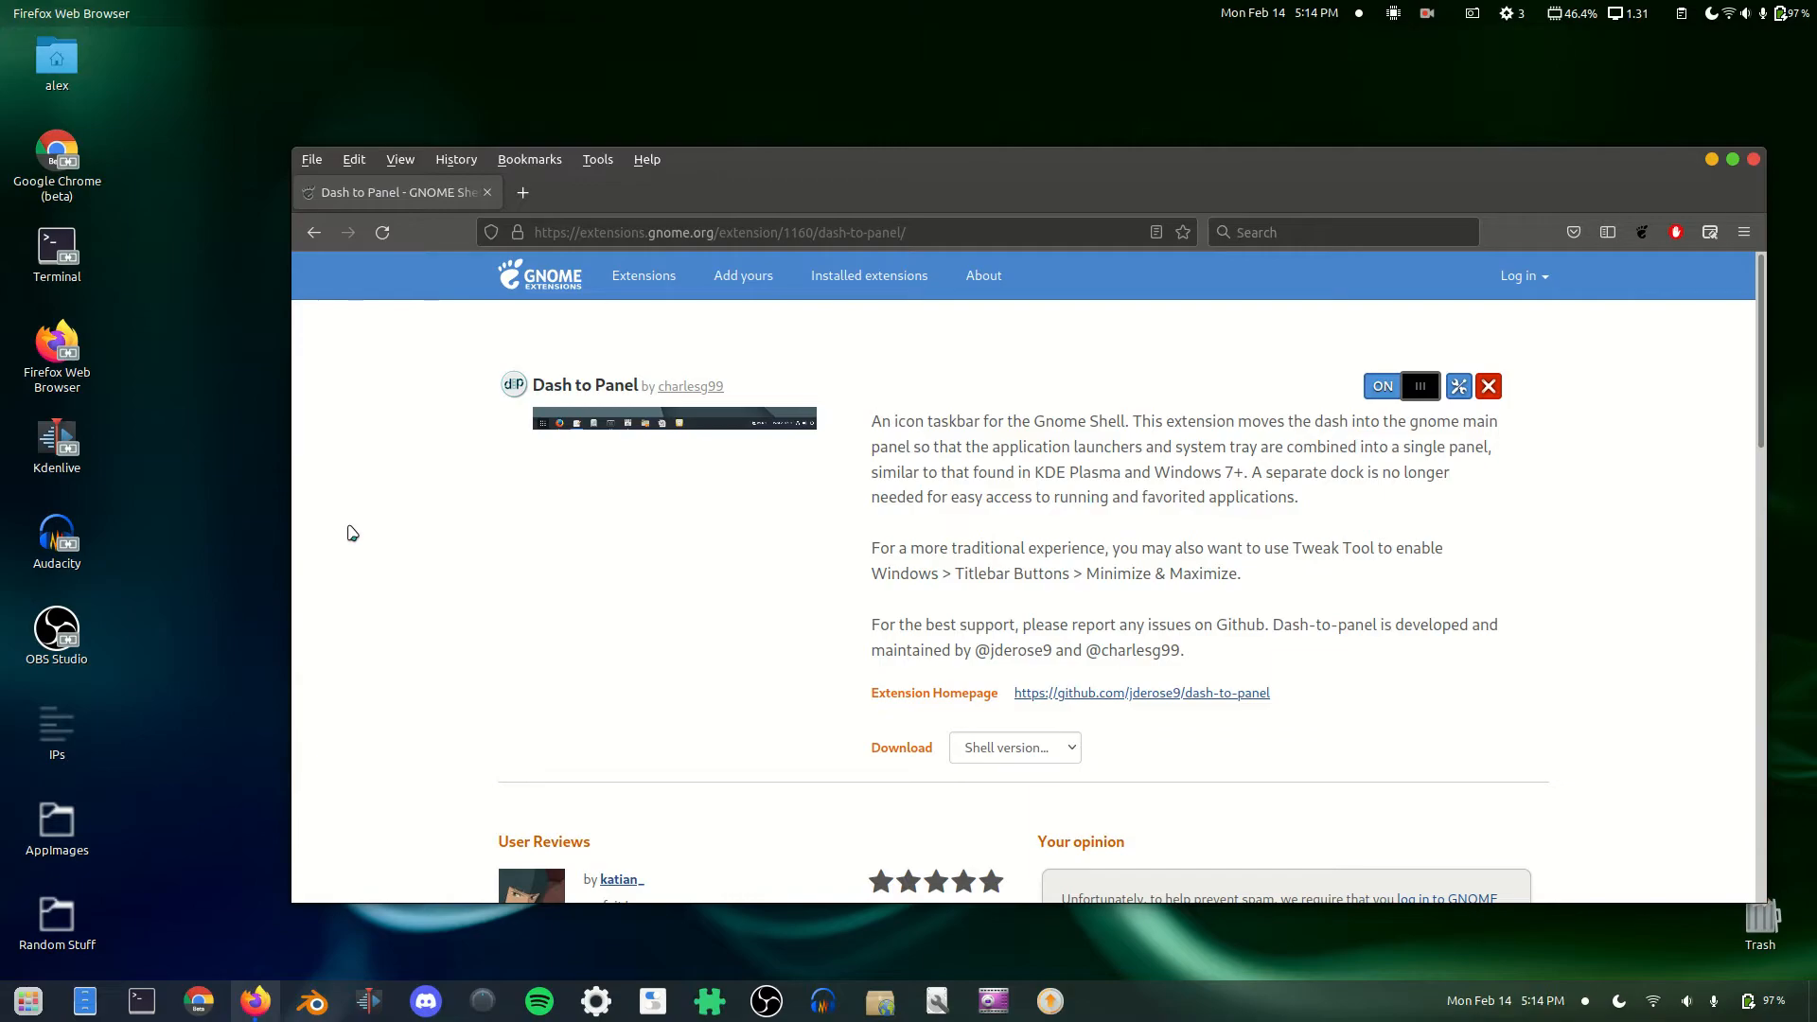
Step: Search 'dock' in Tweaks to confirm only Dash to panel is enabled, then close Tweaks
click(653, 1001)
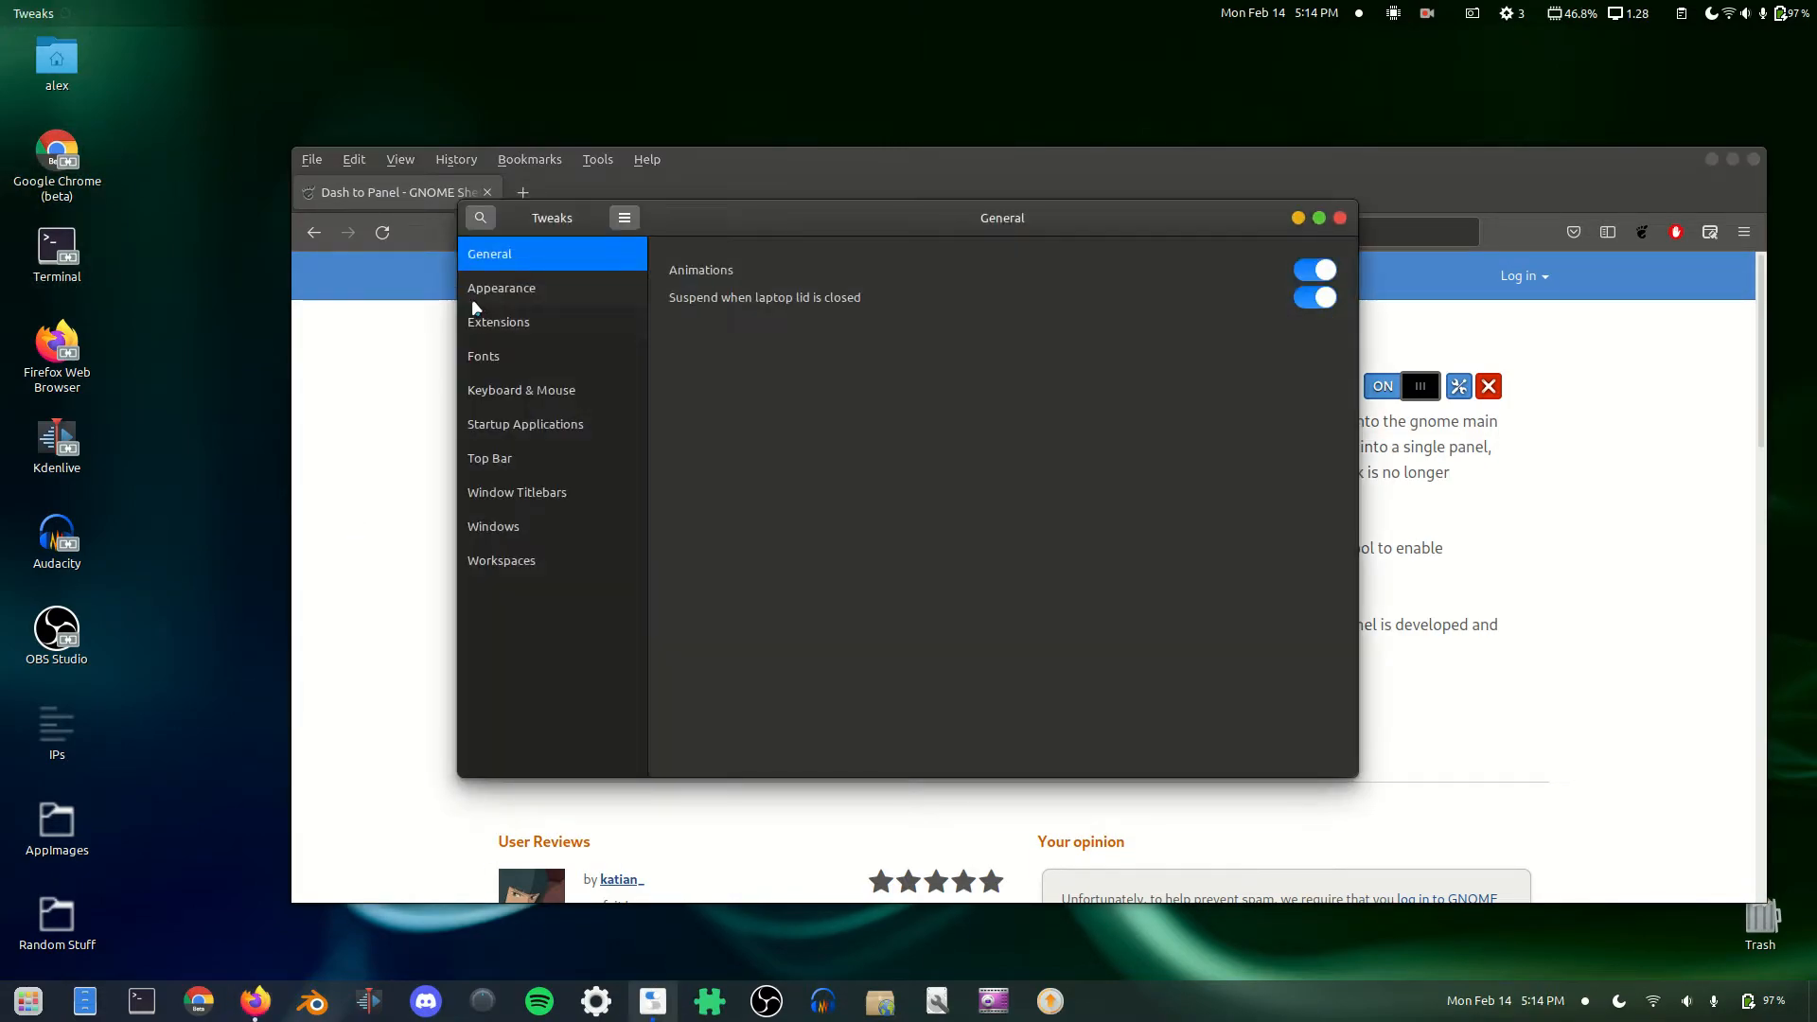
click(512, 327)
text(dock)
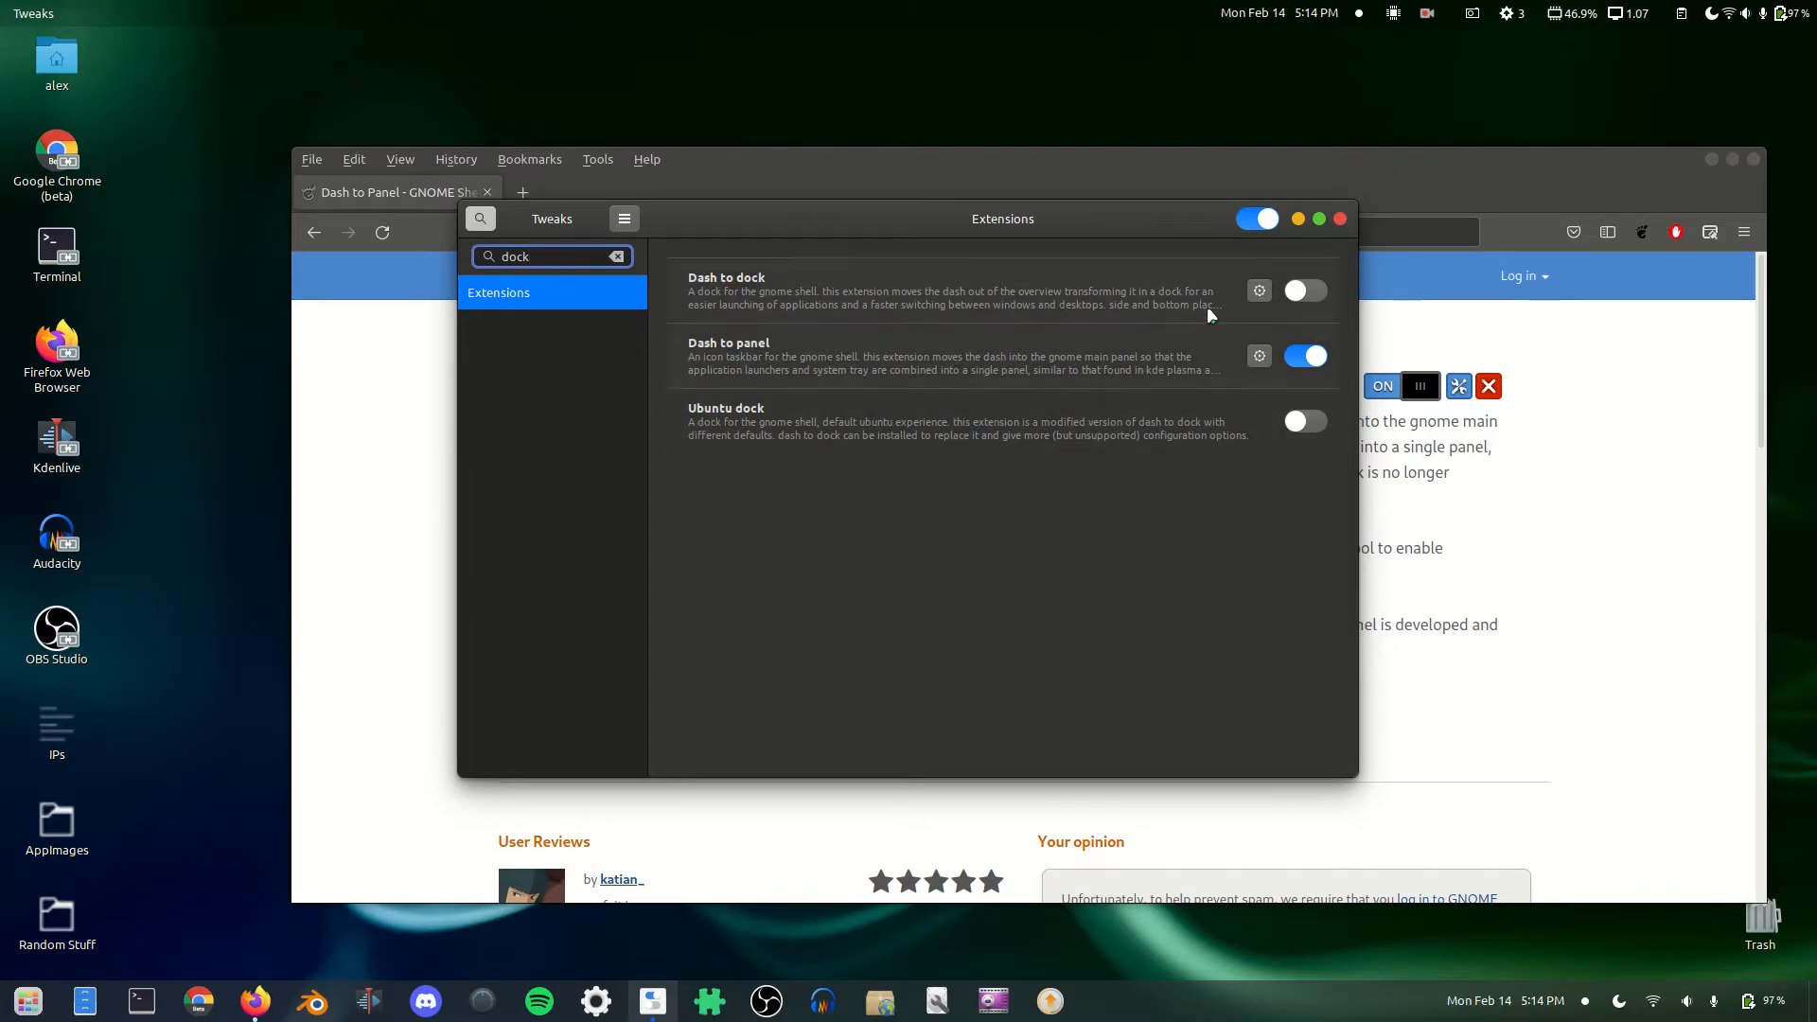
click(1341, 219)
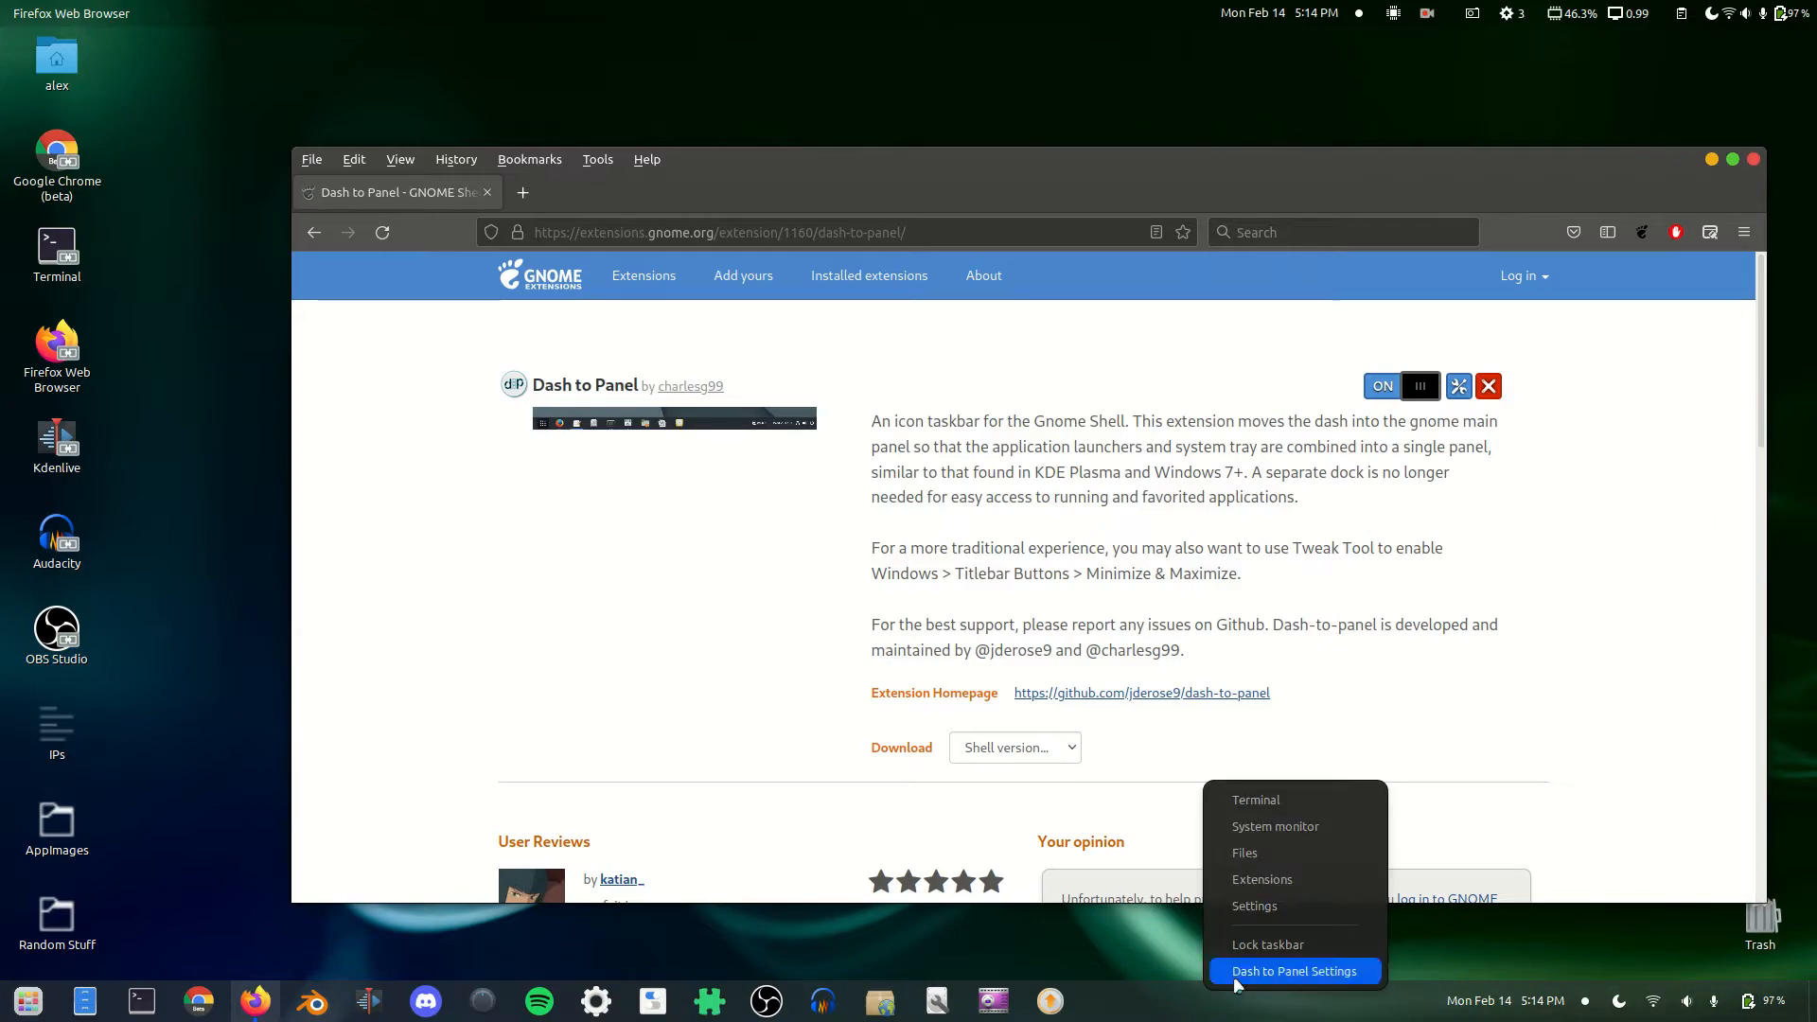
Step: Open Dash to Panel Settings, centre it, and toggle the Activities button on then off
click(1234, 975)
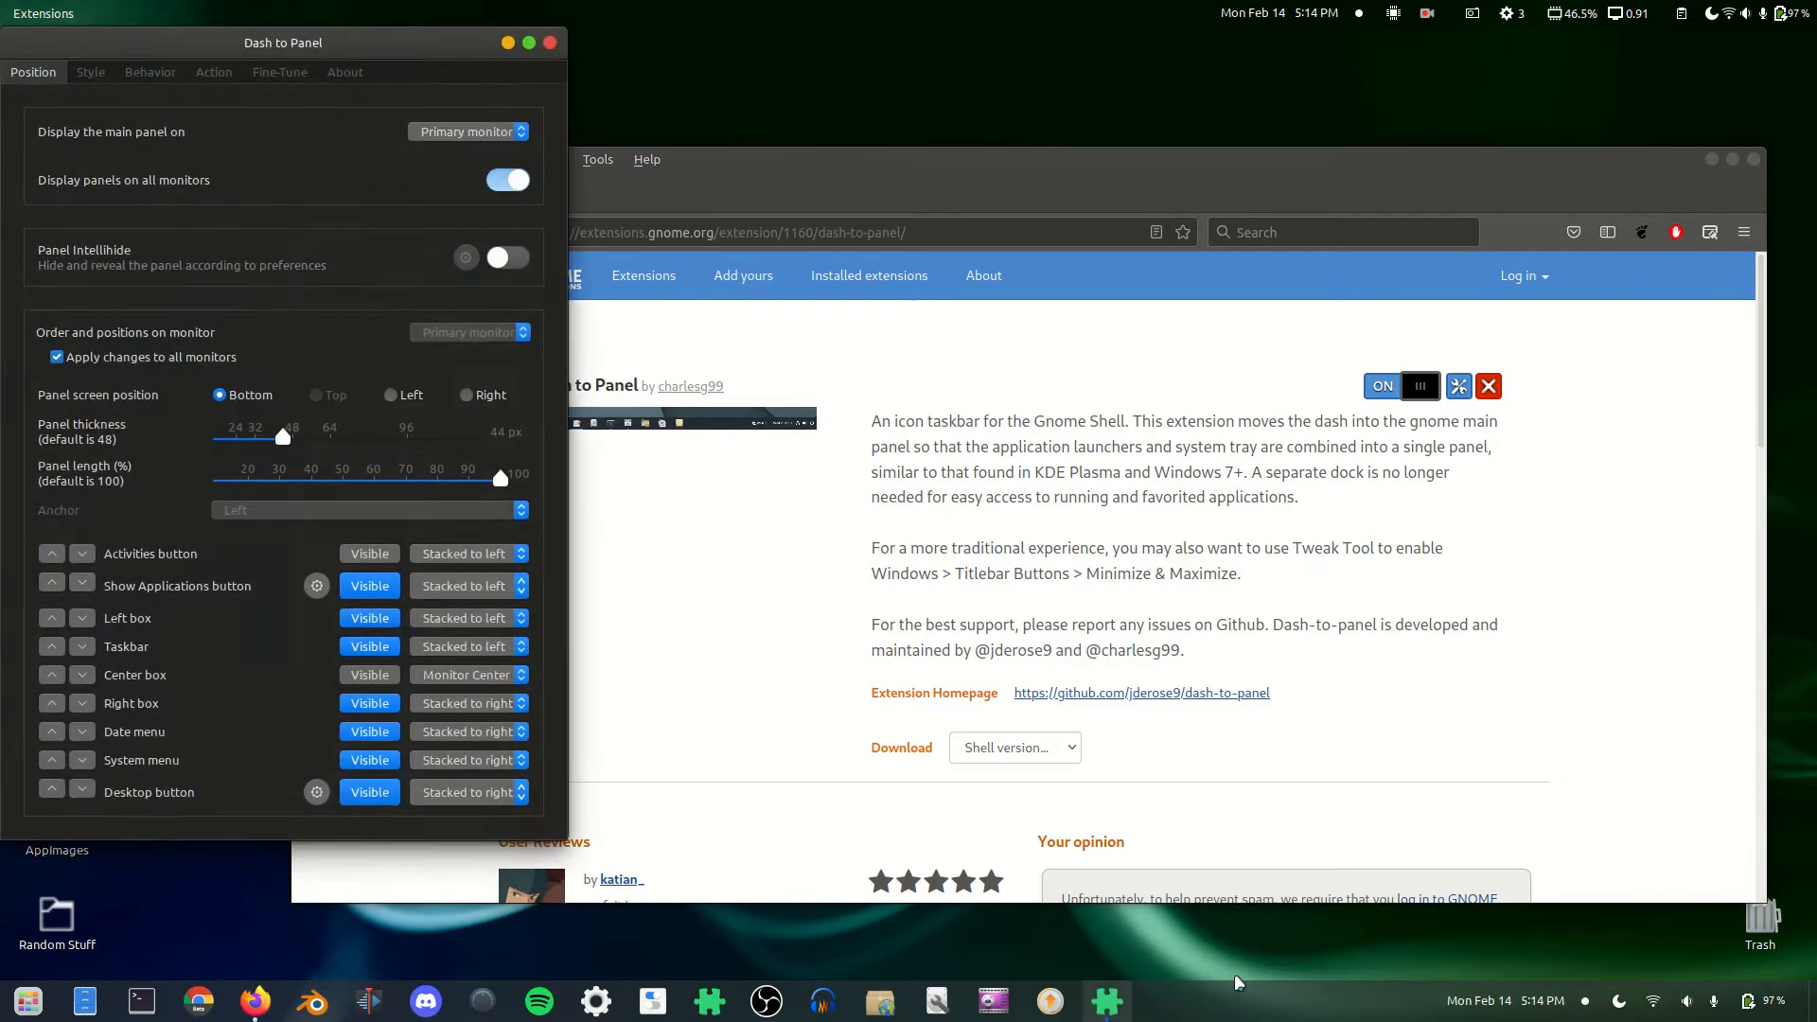
drag(245, 595, 857, 642)
click(975, 601)
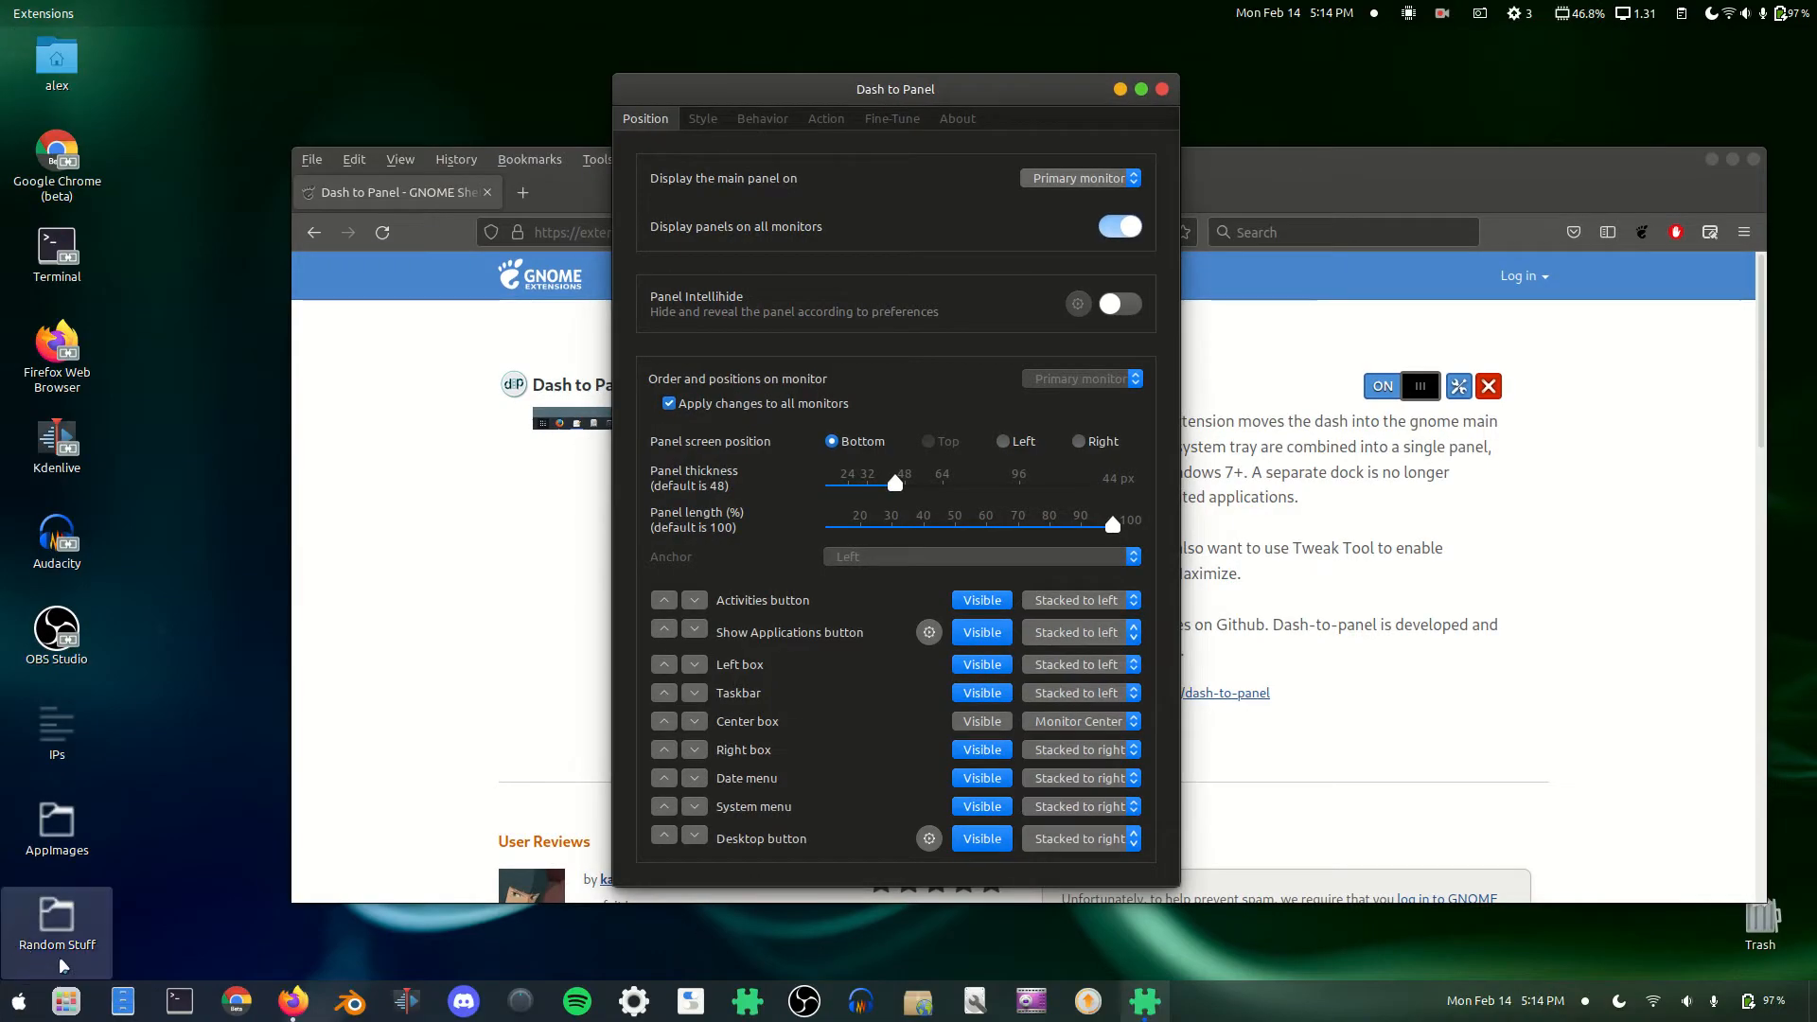
click(984, 604)
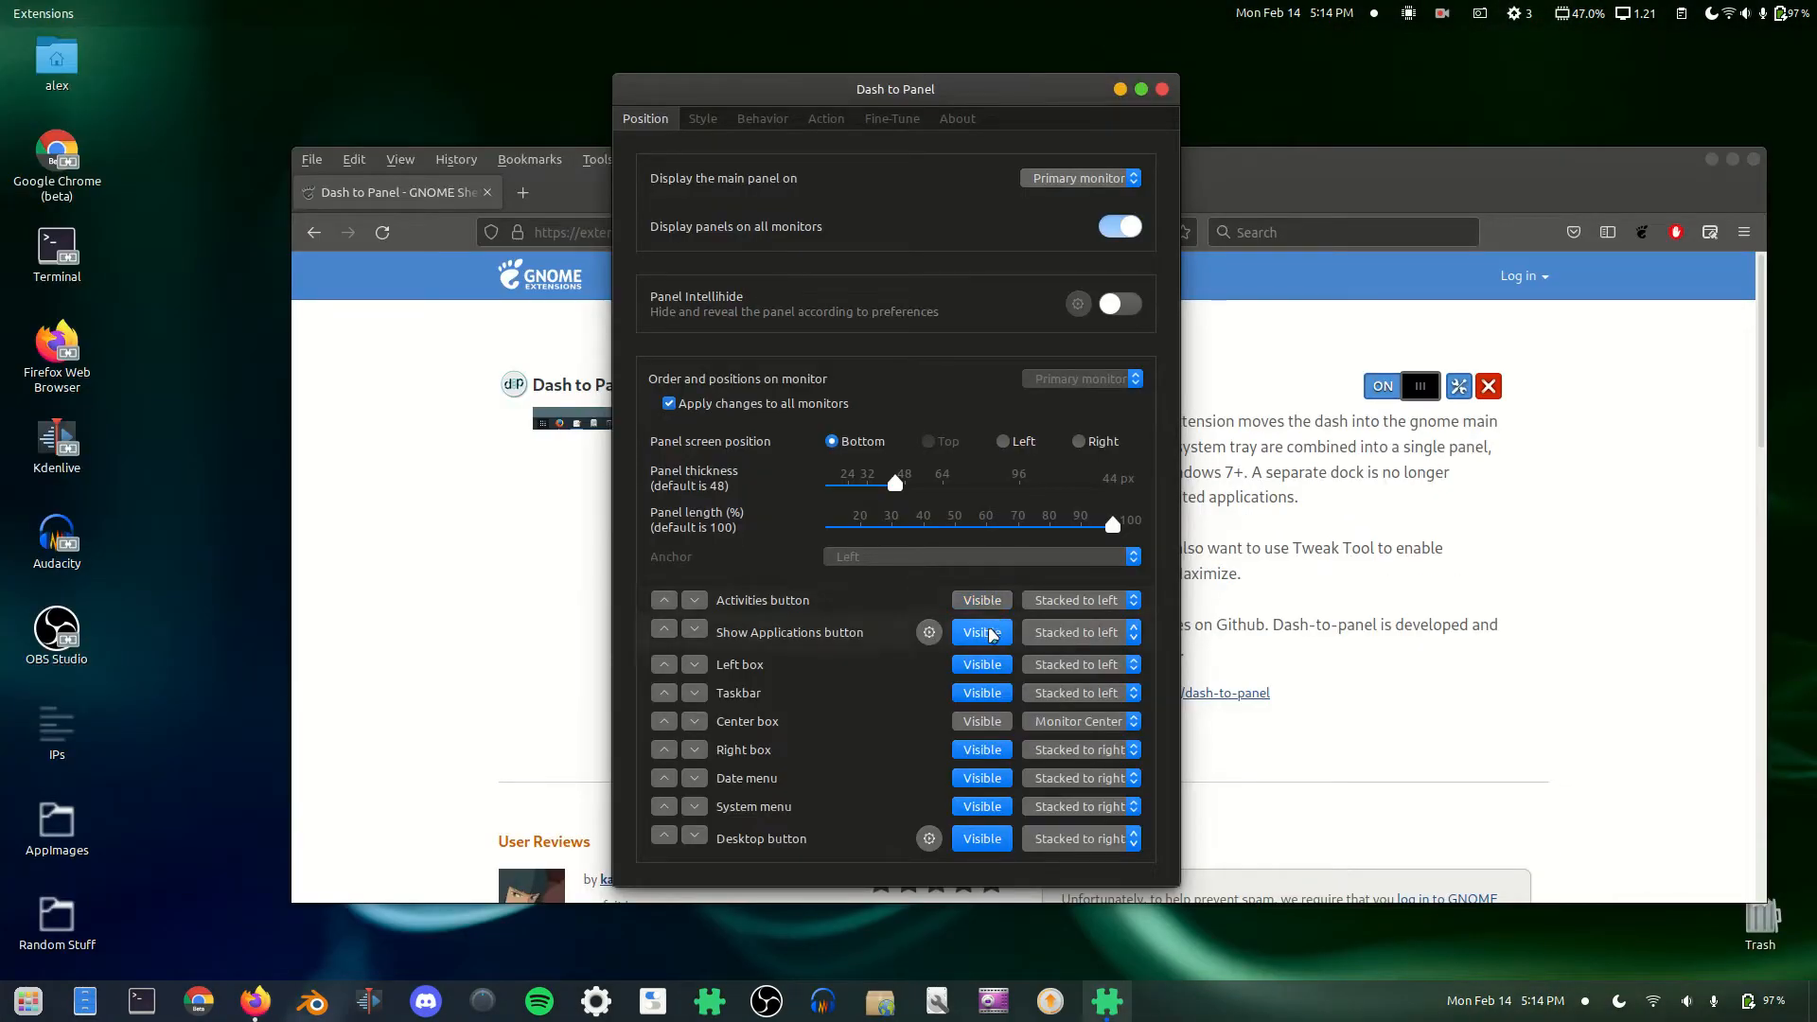
Step: Test the panel's applications, system menu and show-desktop buttons, then go to Style
click(28, 1001)
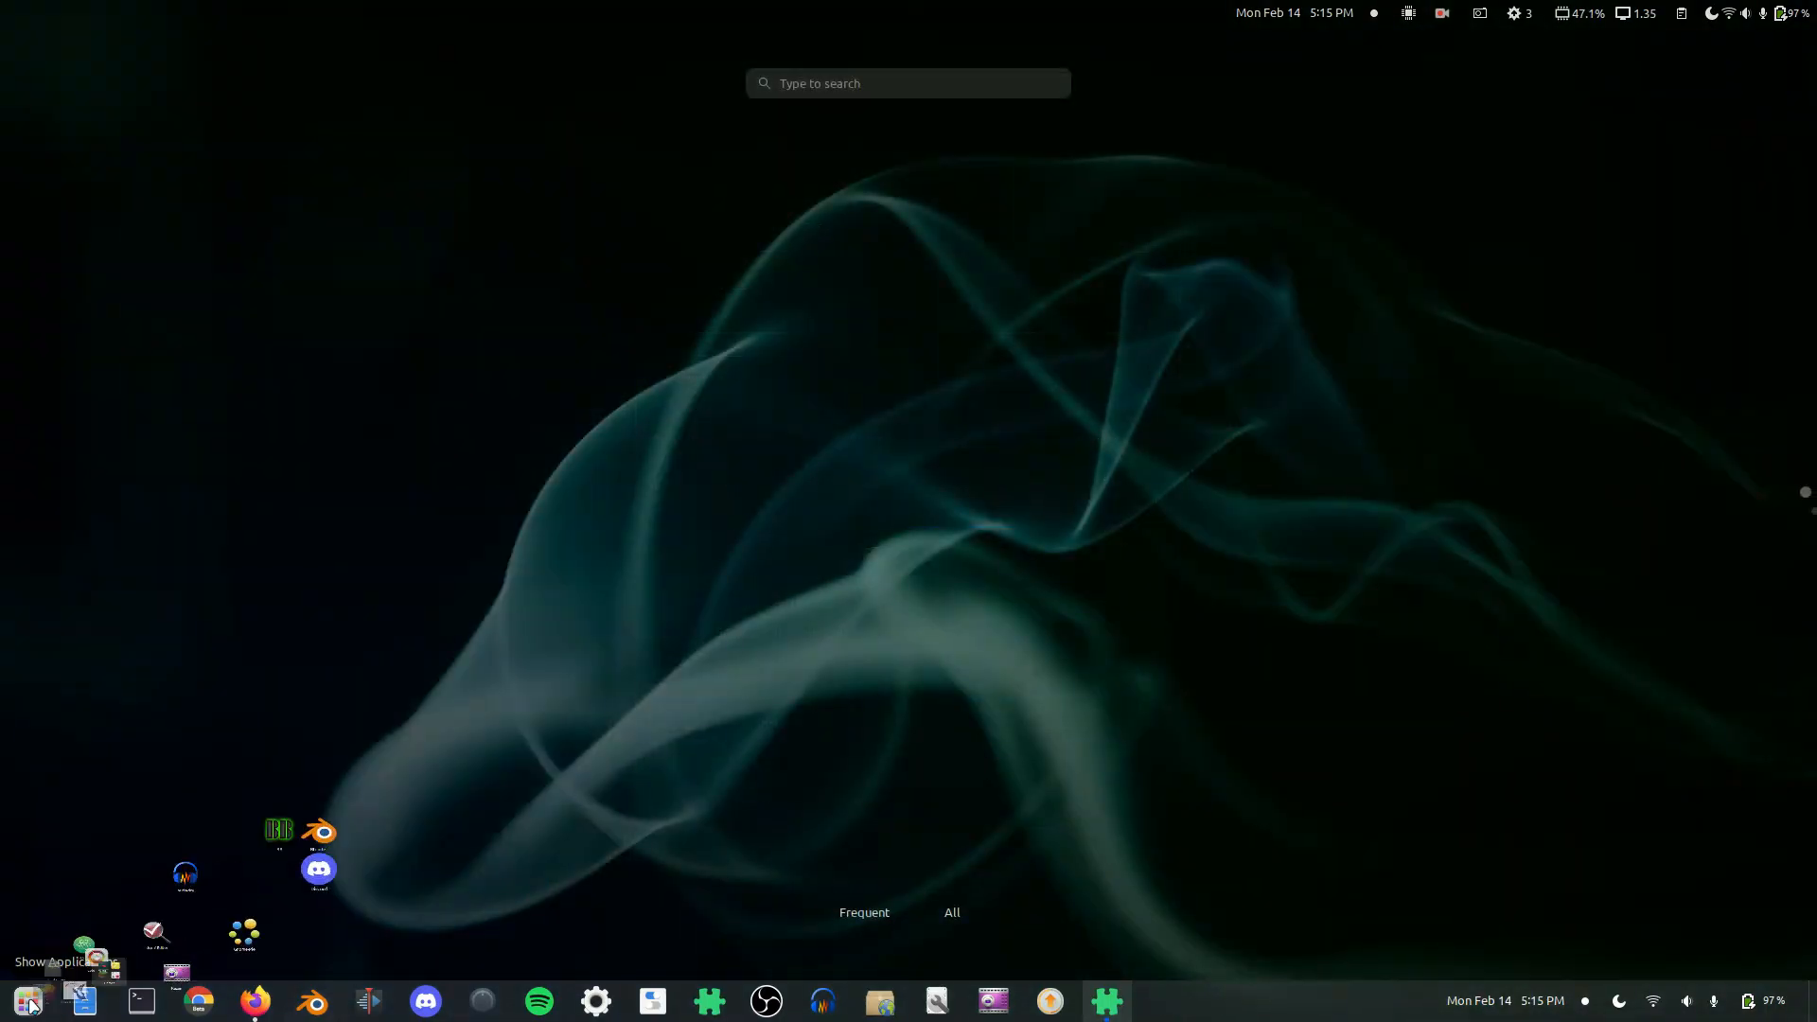
click(33, 1006)
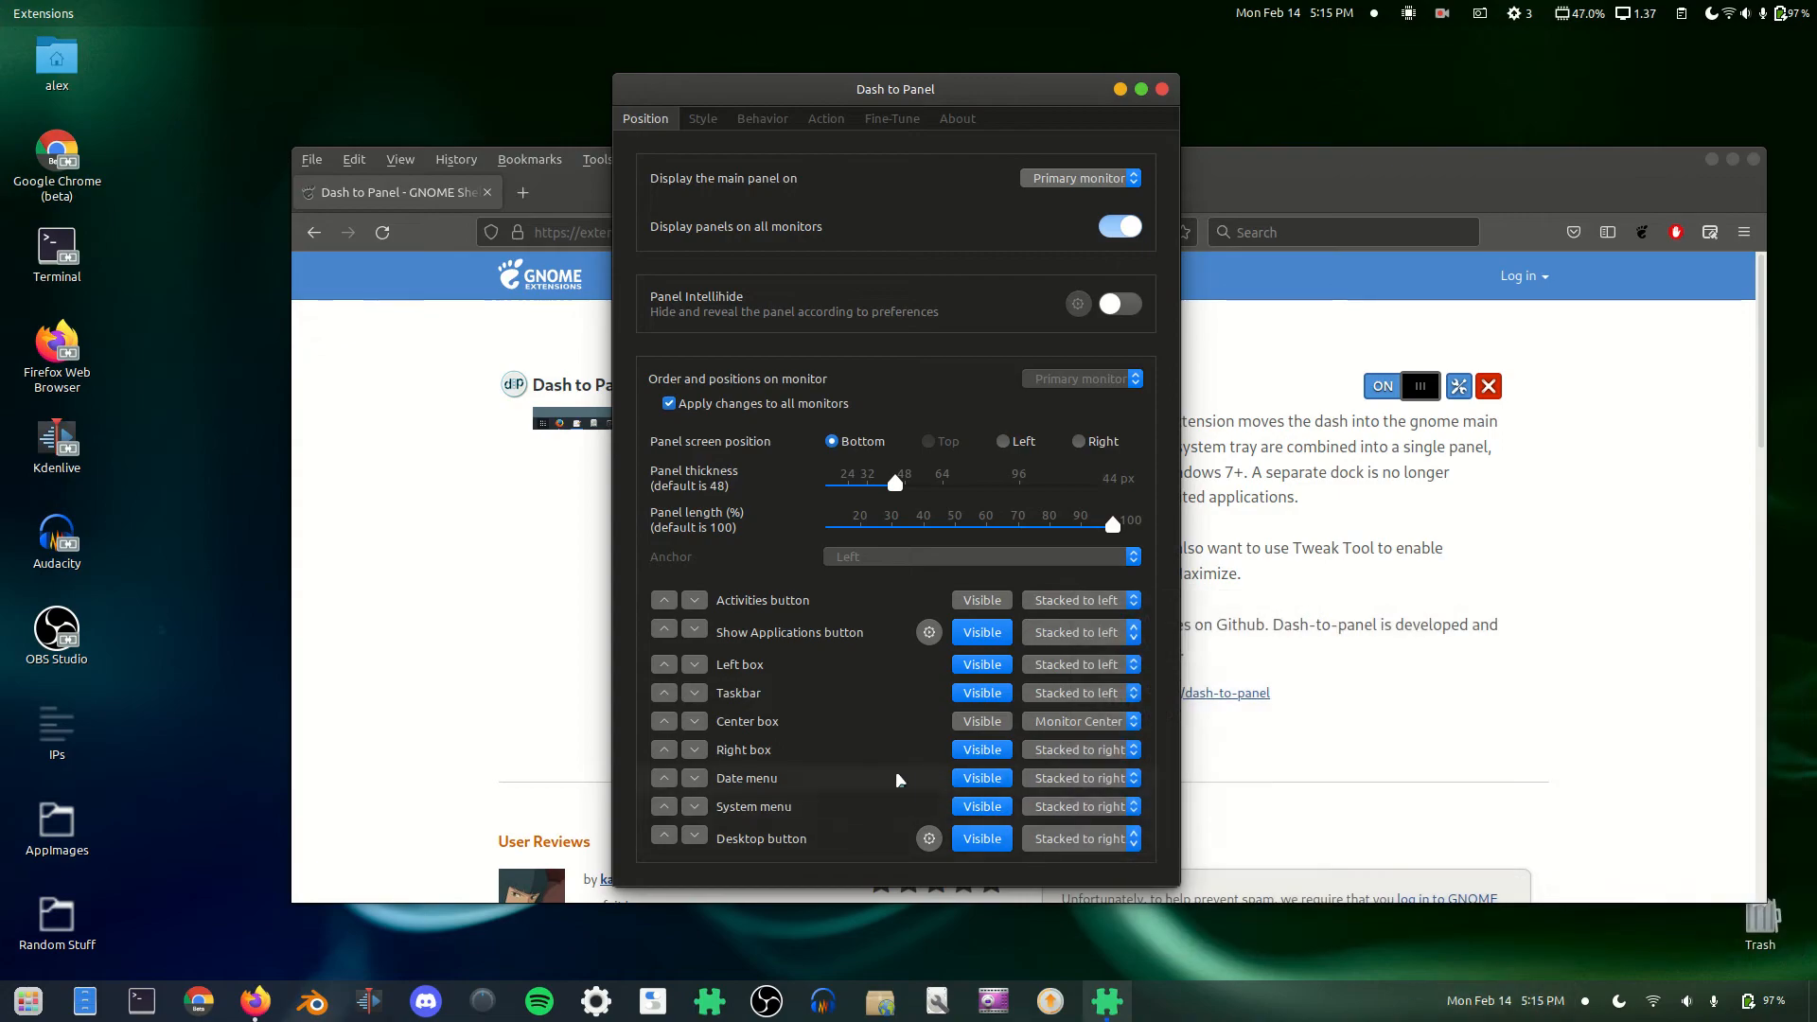
click(1700, 1002)
click(1700, 1003)
click(1813, 1002)
click(1813, 1001)
click(705, 117)
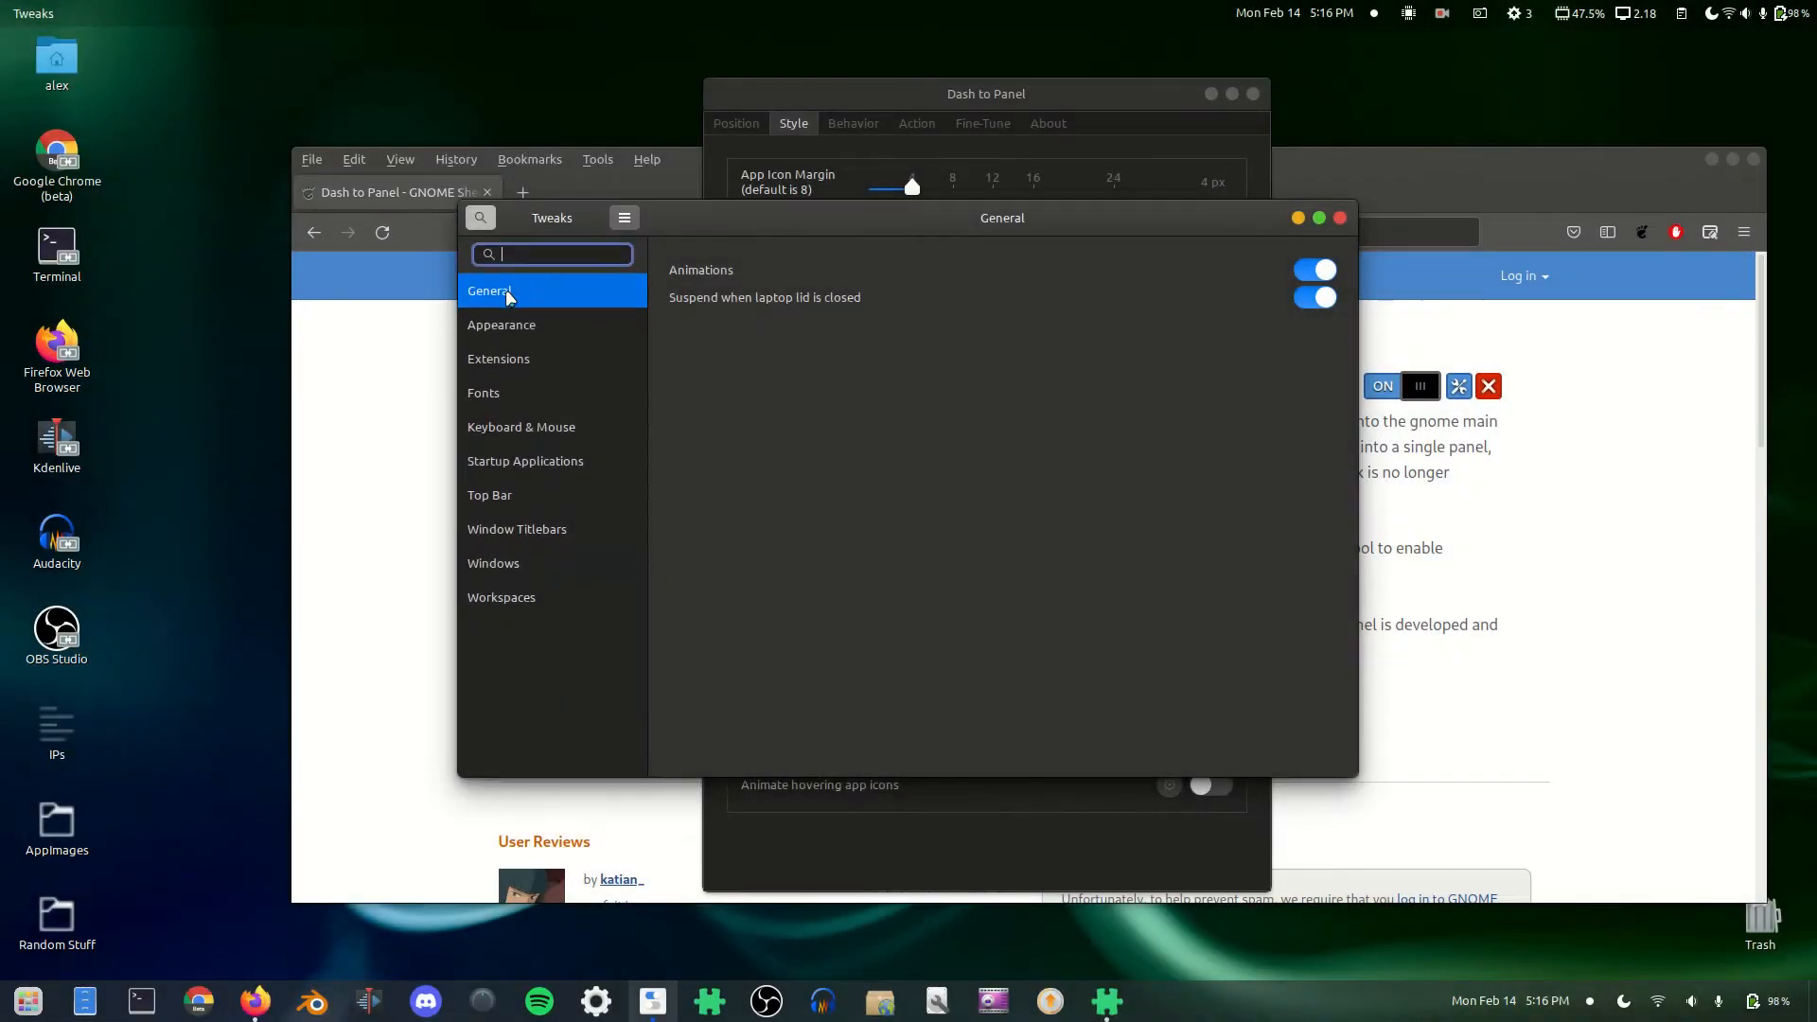
Step: Find 'hot corner' to confirm Activities Overview Hot Corner is on, then close Tweaks and Dash to Panel Settings
text(hot corner)
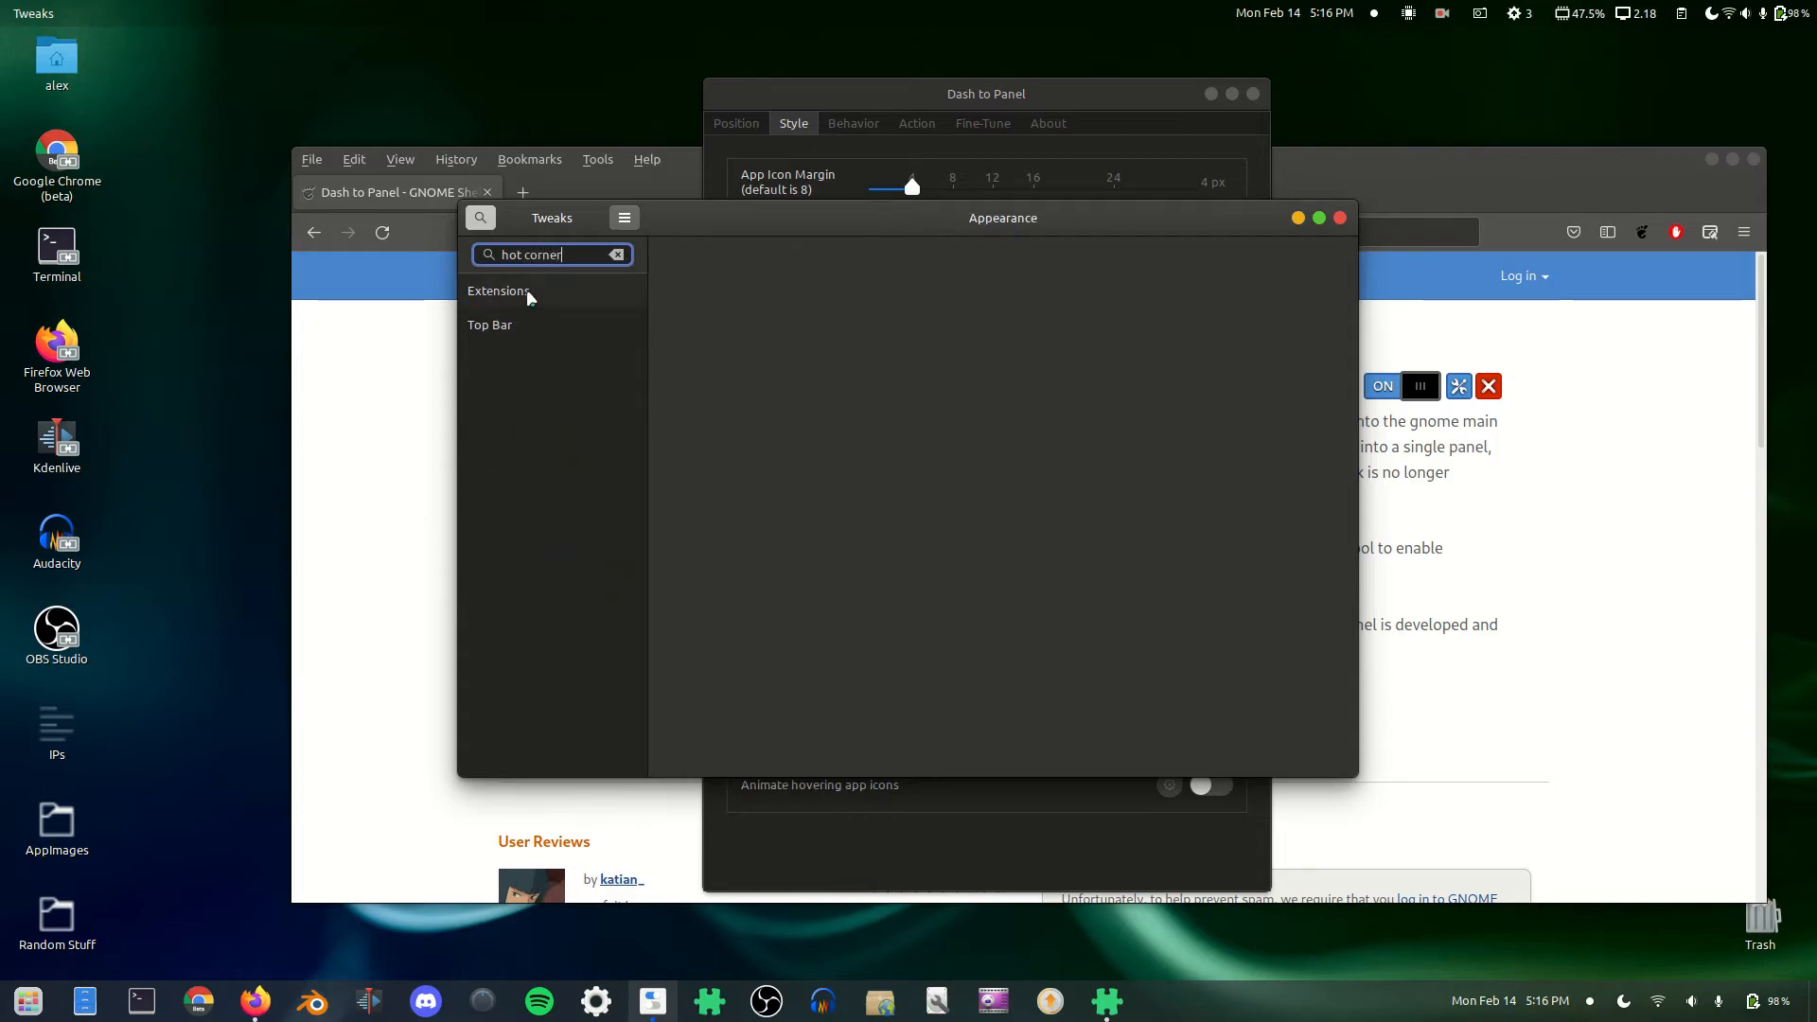
click(502, 327)
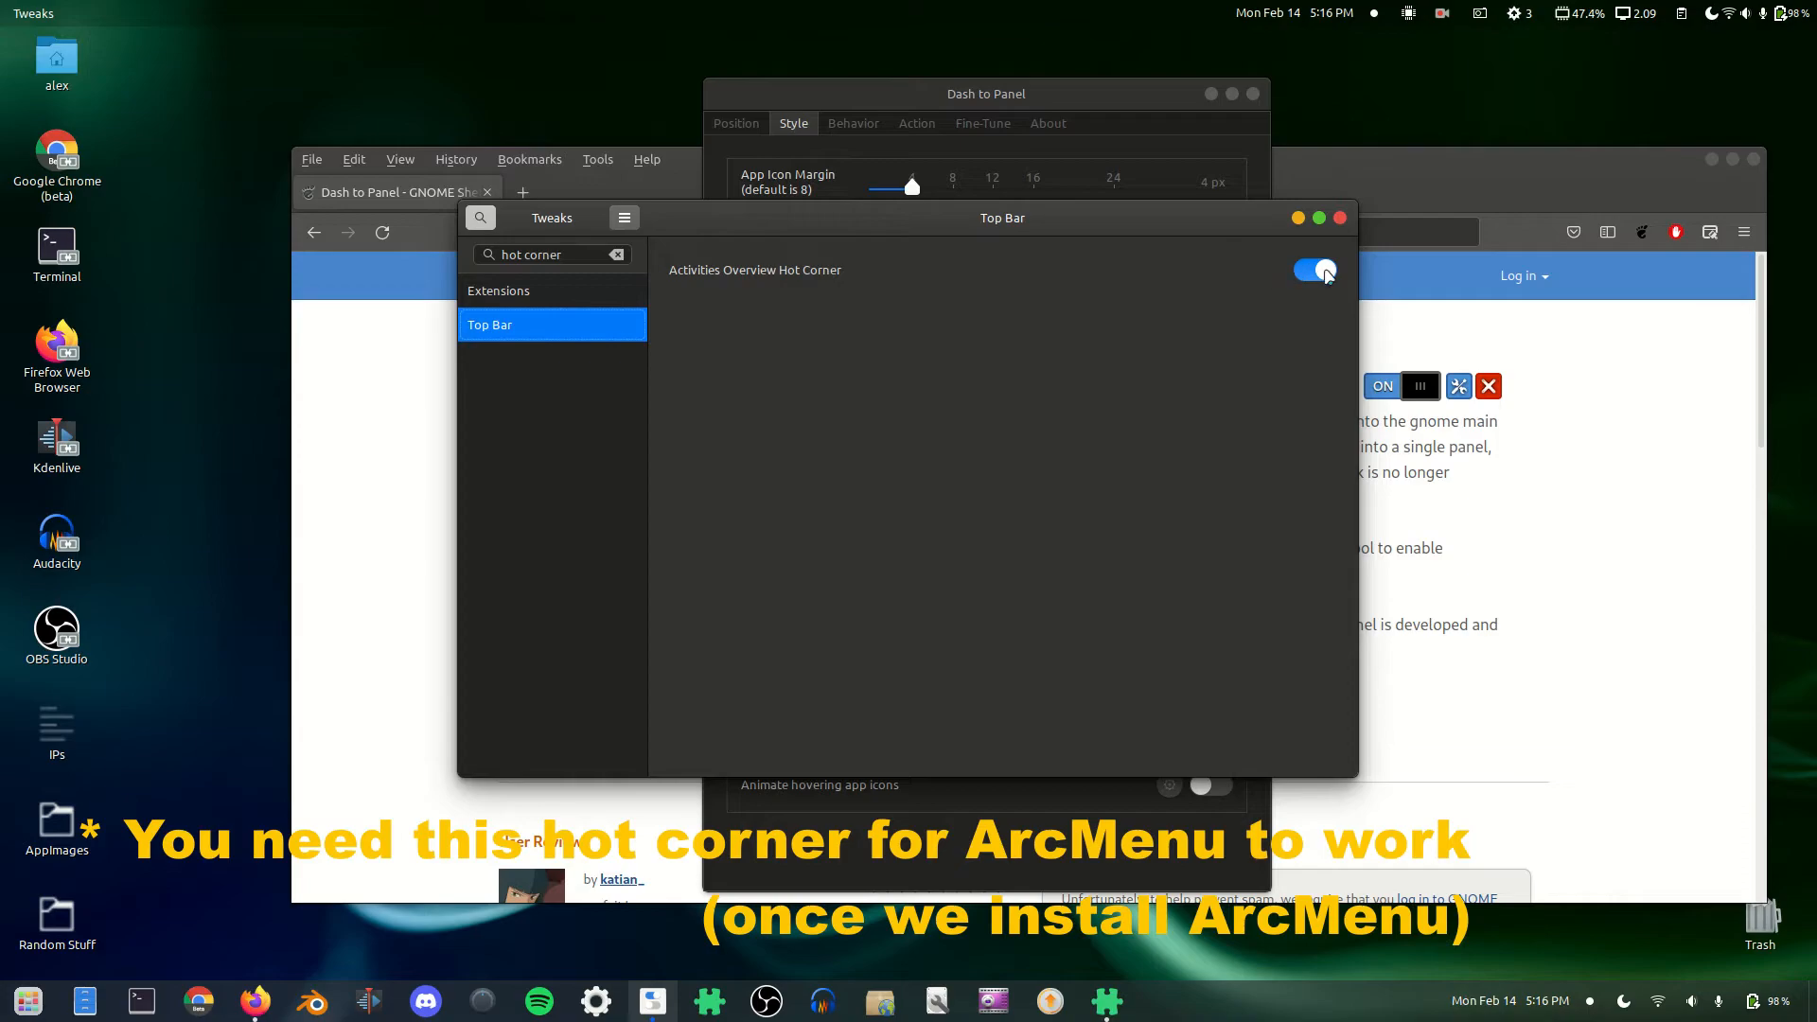
click(1340, 220)
click(1254, 95)
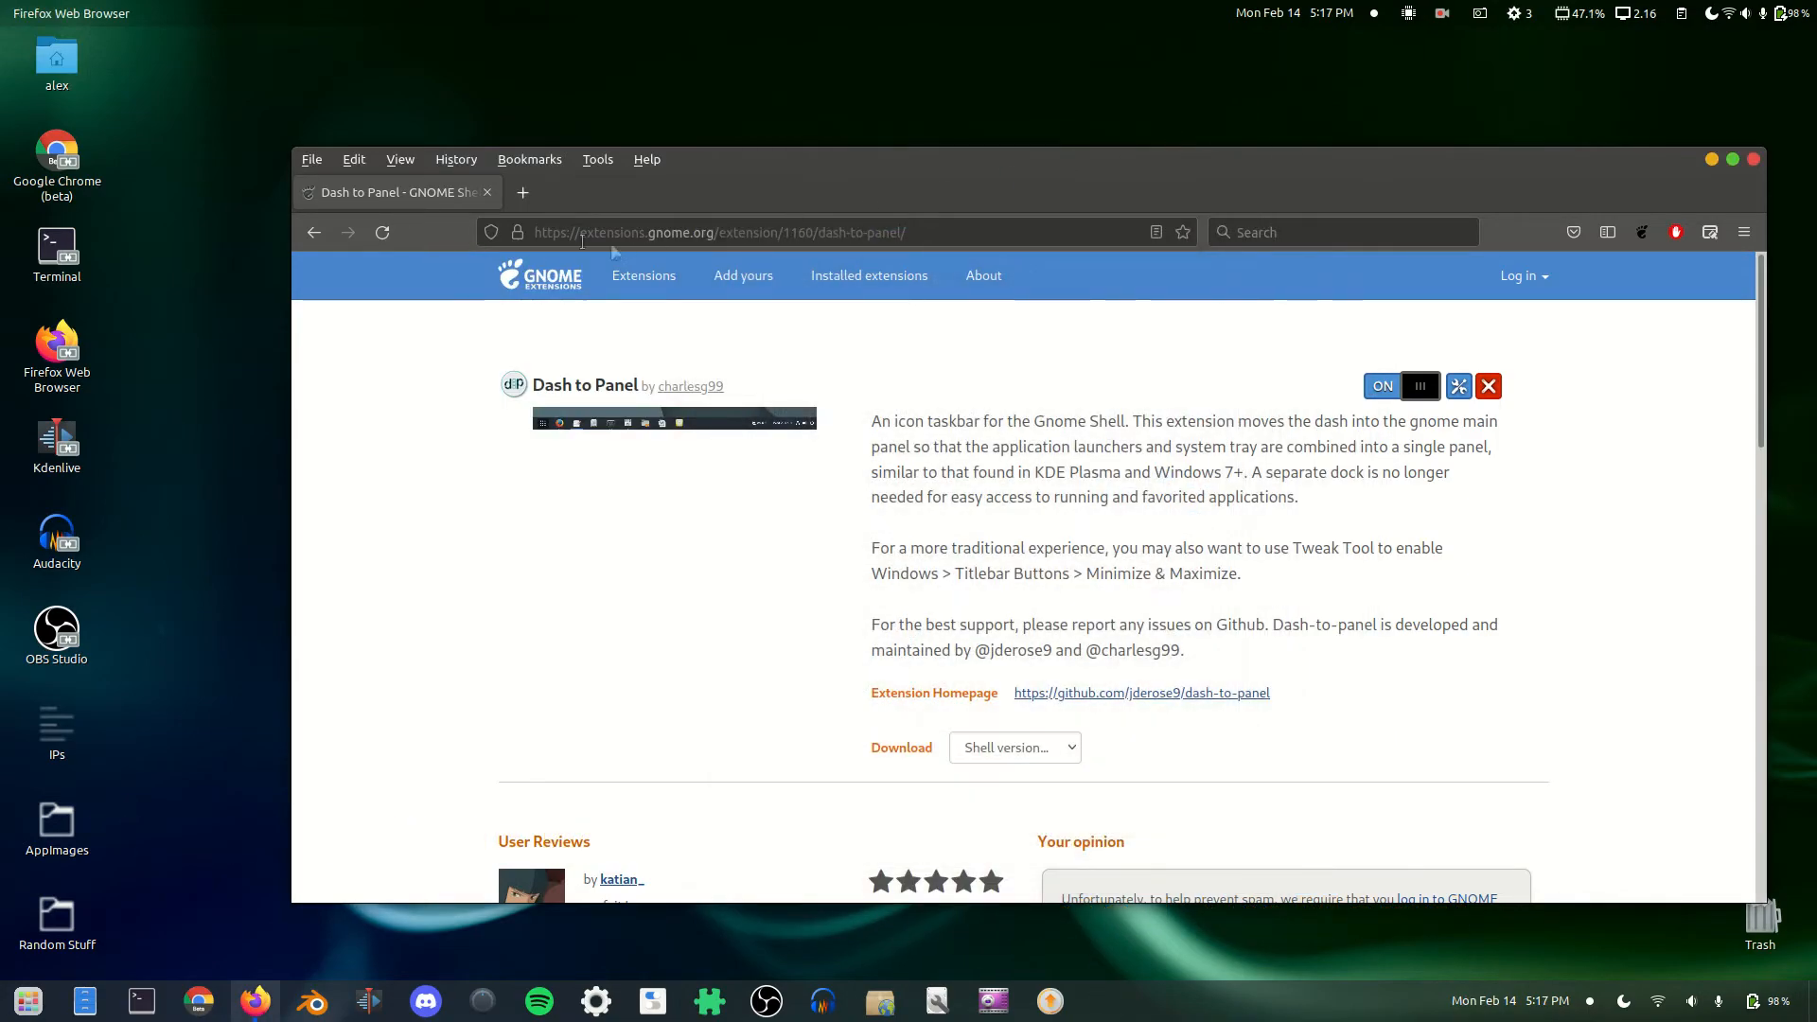
Step: Go to the extensions.gnome.org home page and search for 'arc'
drag(715, 233, 906, 233)
key(BackSpace)
key(Return)
click(761, 380)
text(arc)
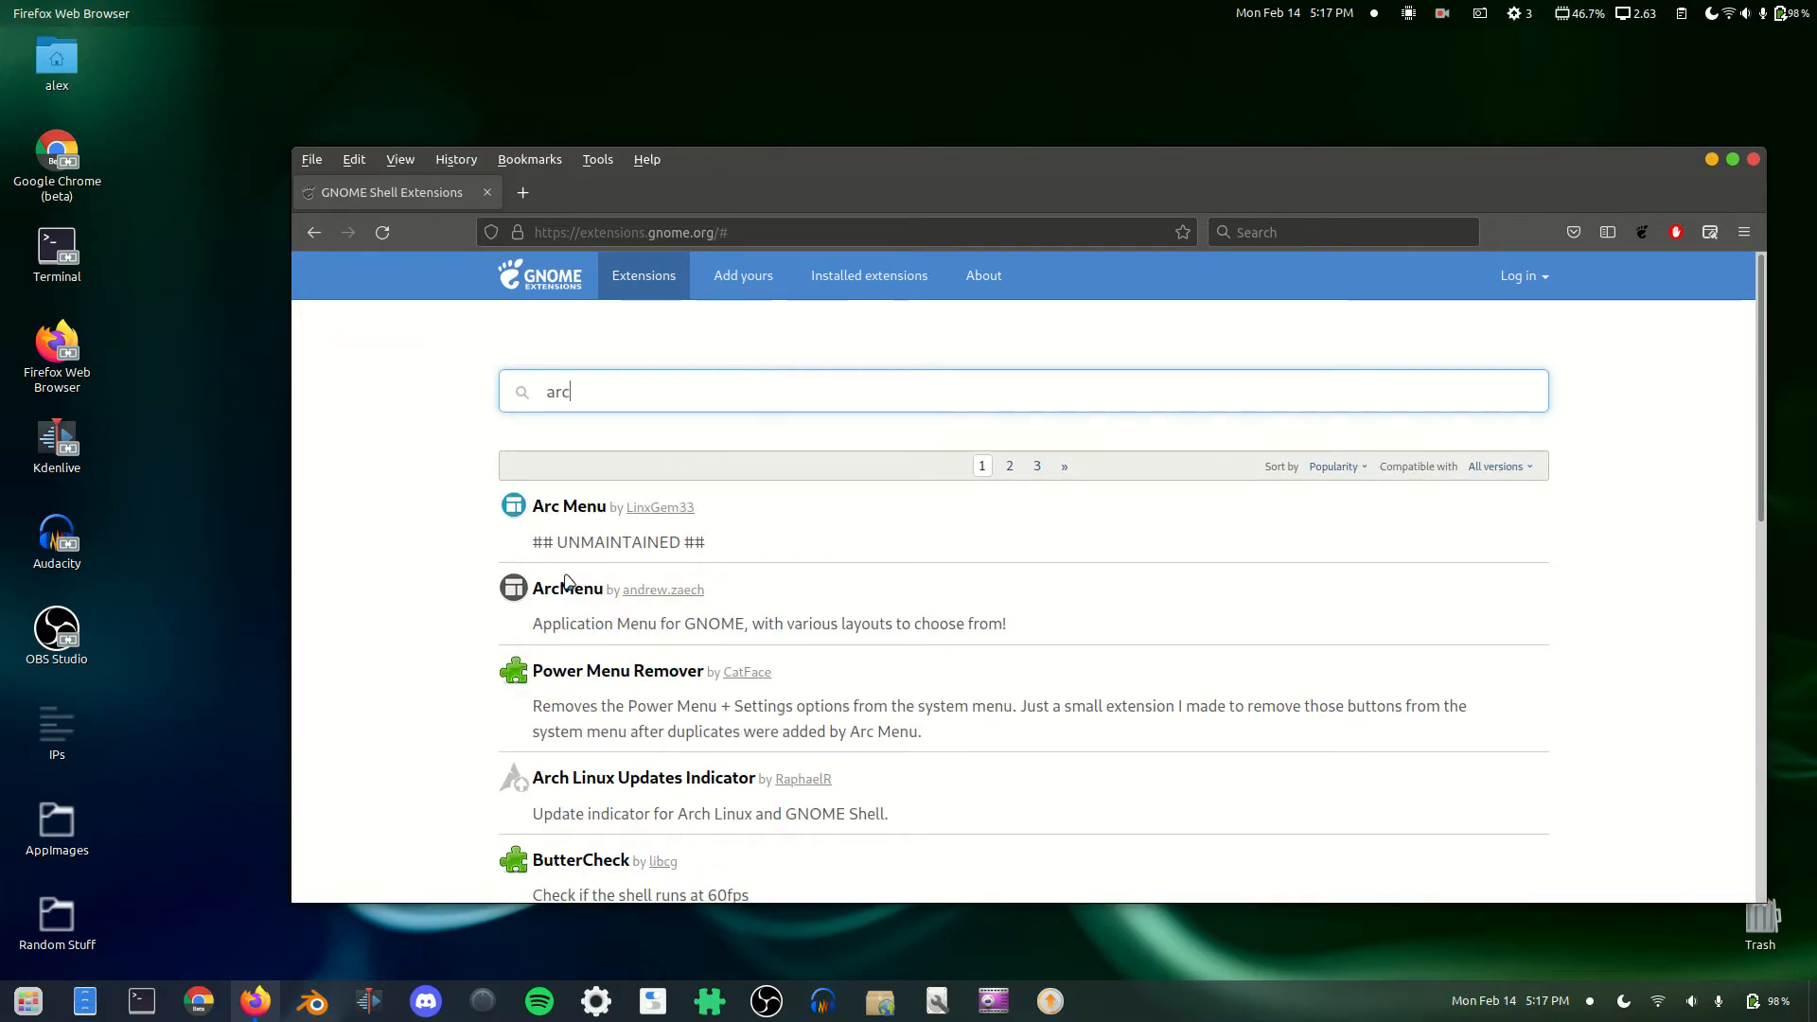
click(729, 551)
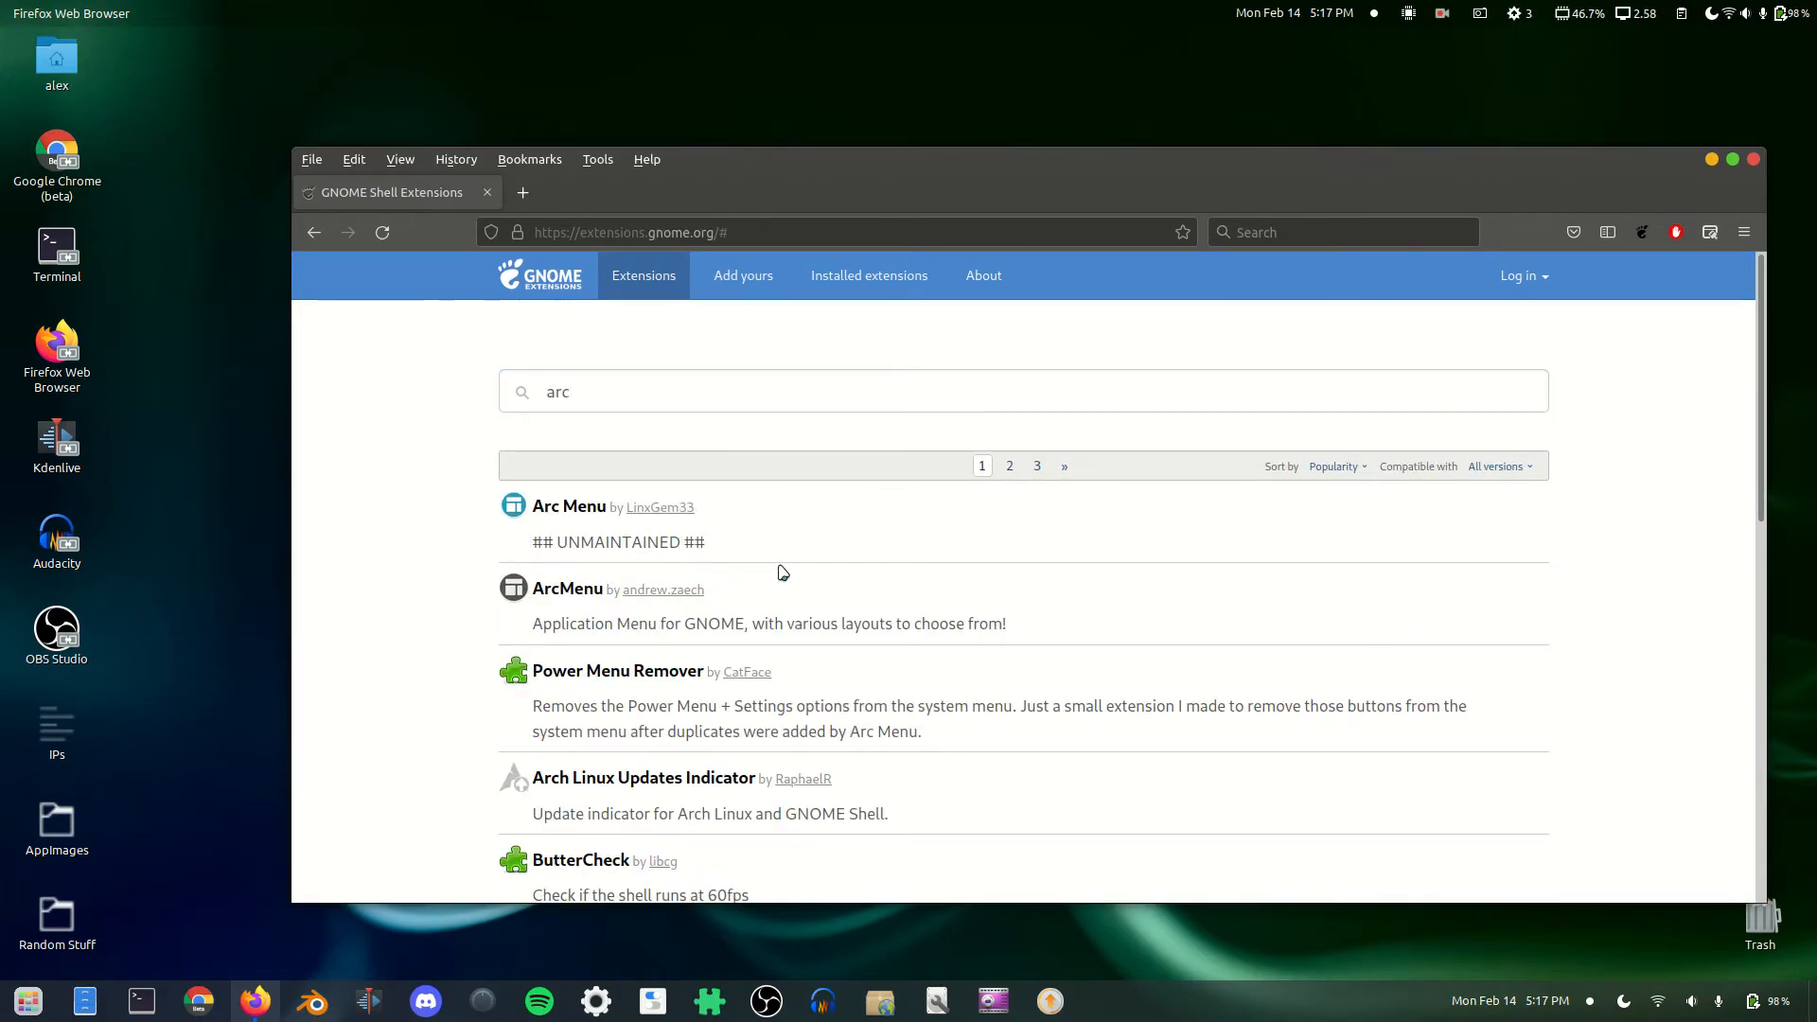
Step: Switch ArcMenu on, try its new taskbar menu, and open its settings
click(568, 589)
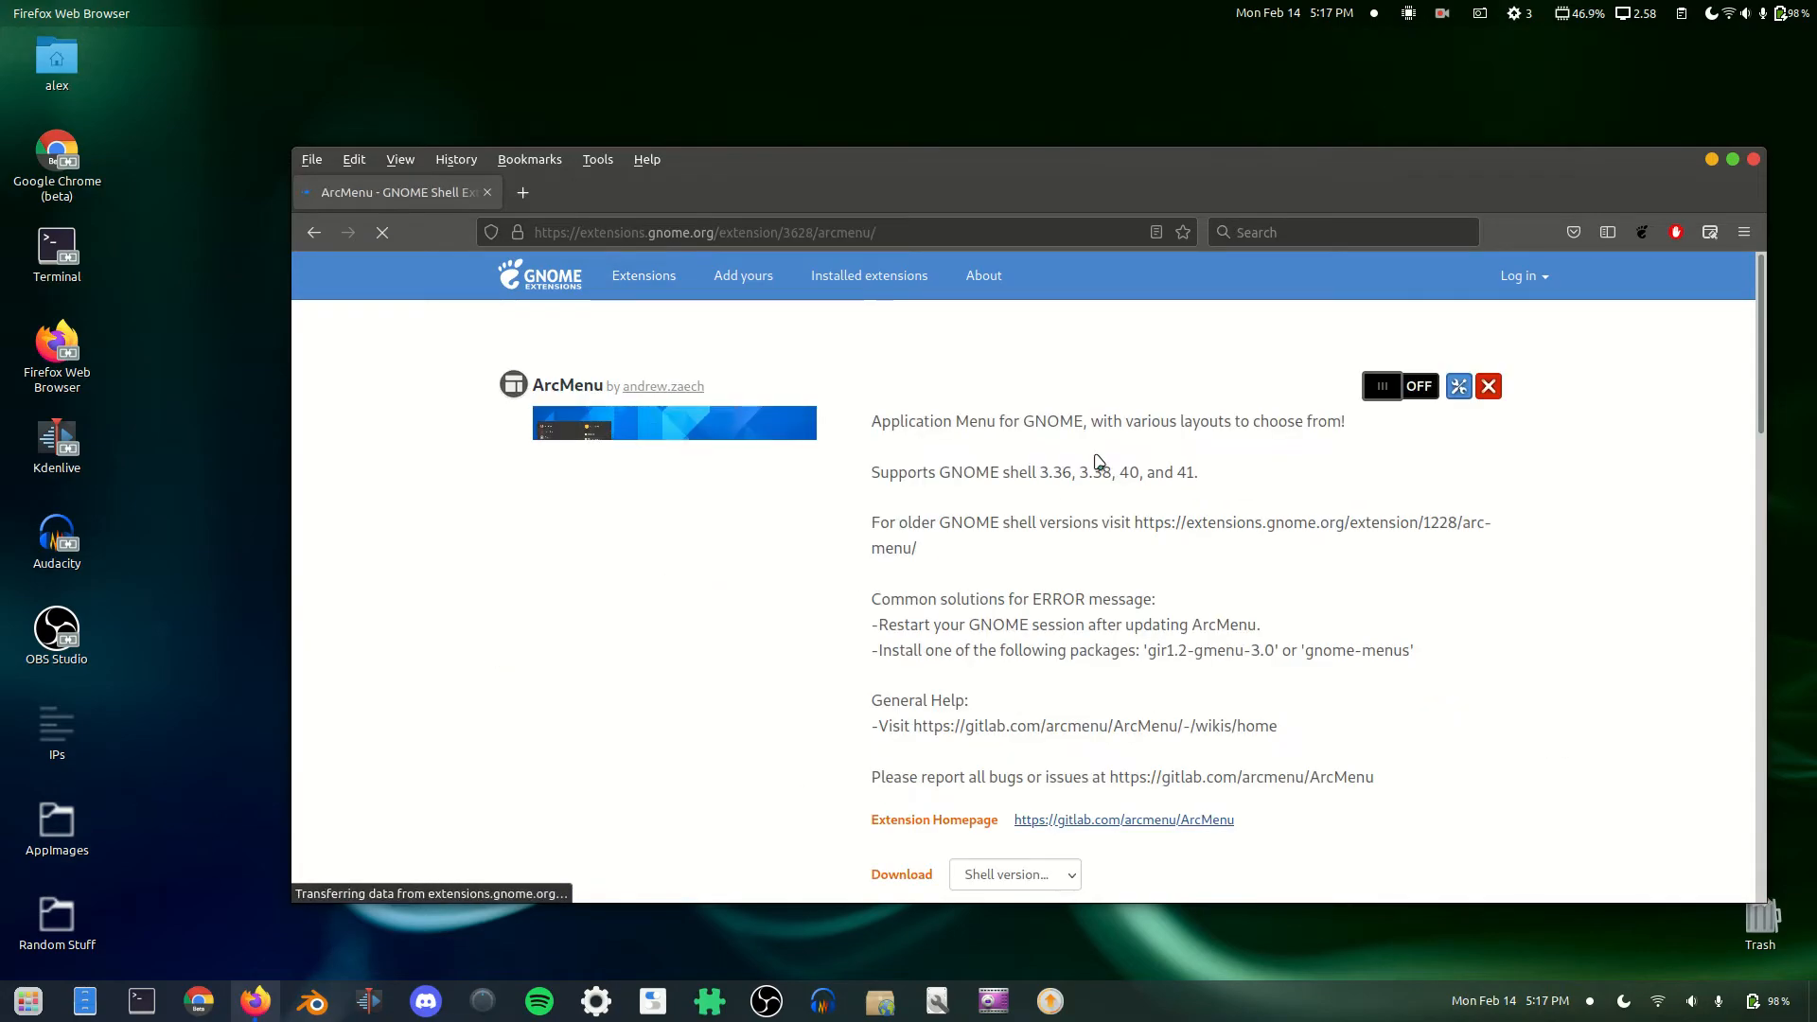
click(1418, 387)
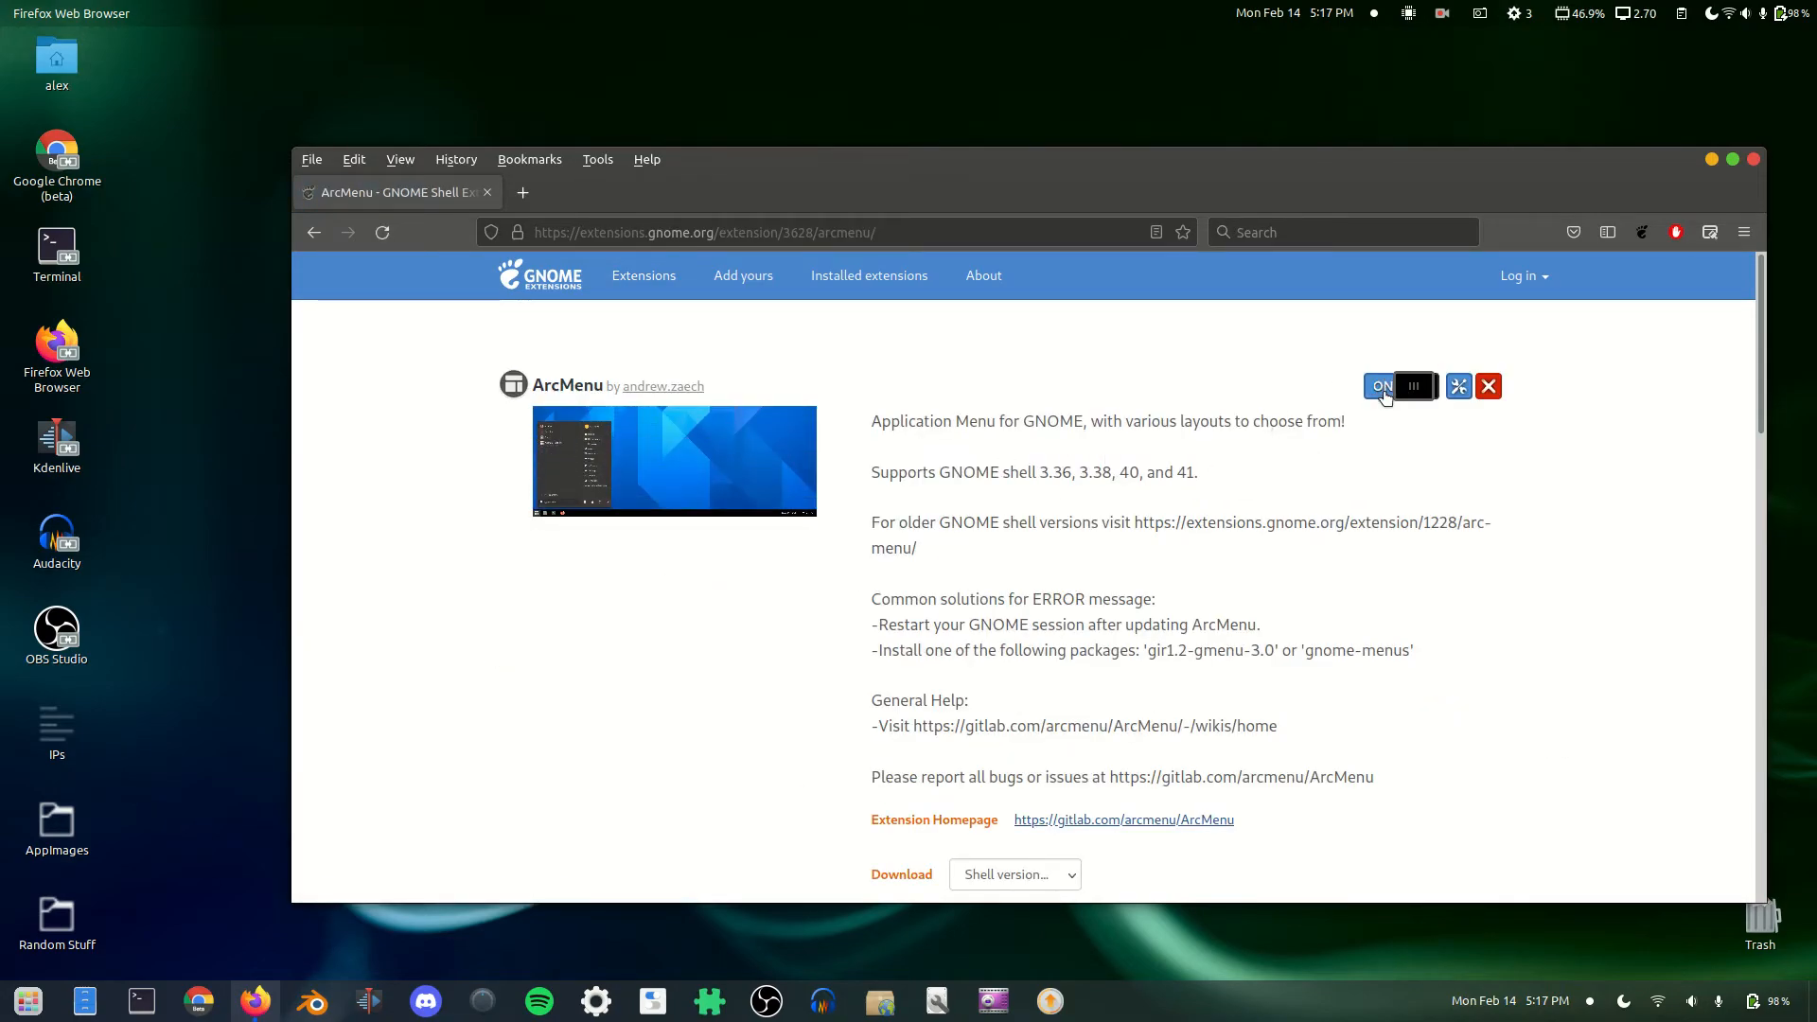
click(77, 1004)
click(77, 1003)
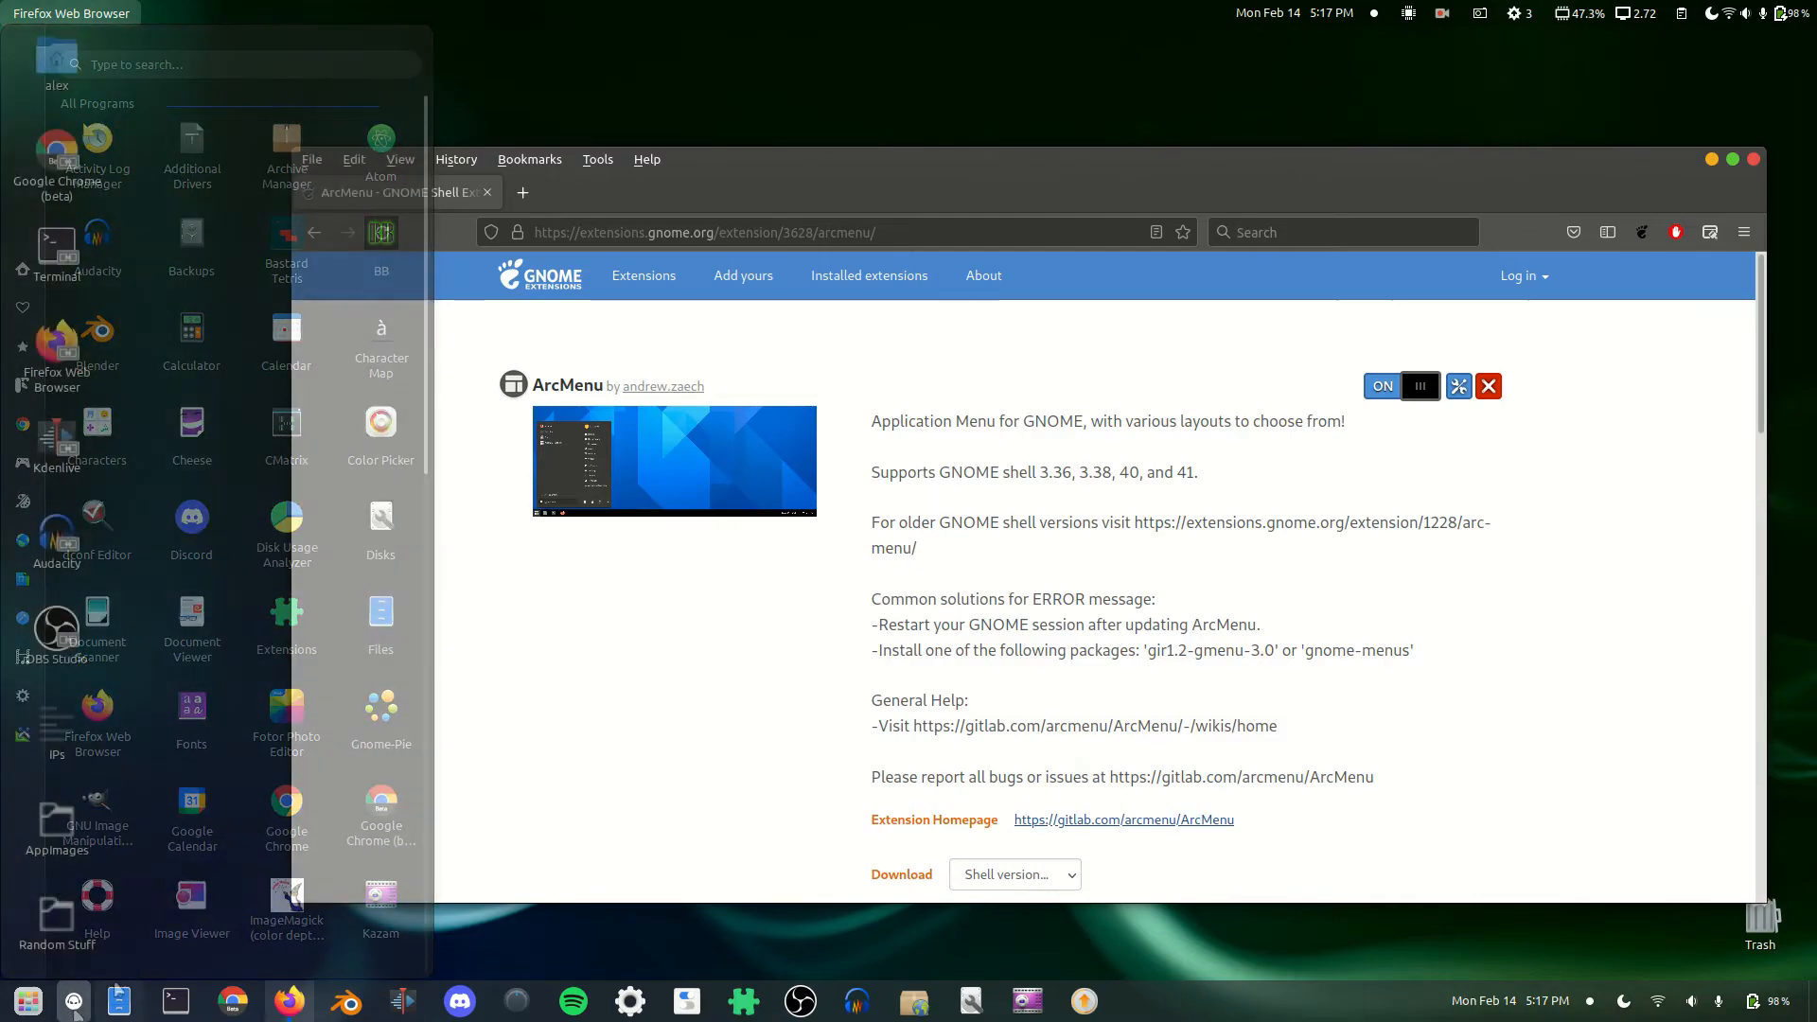
click(1458, 387)
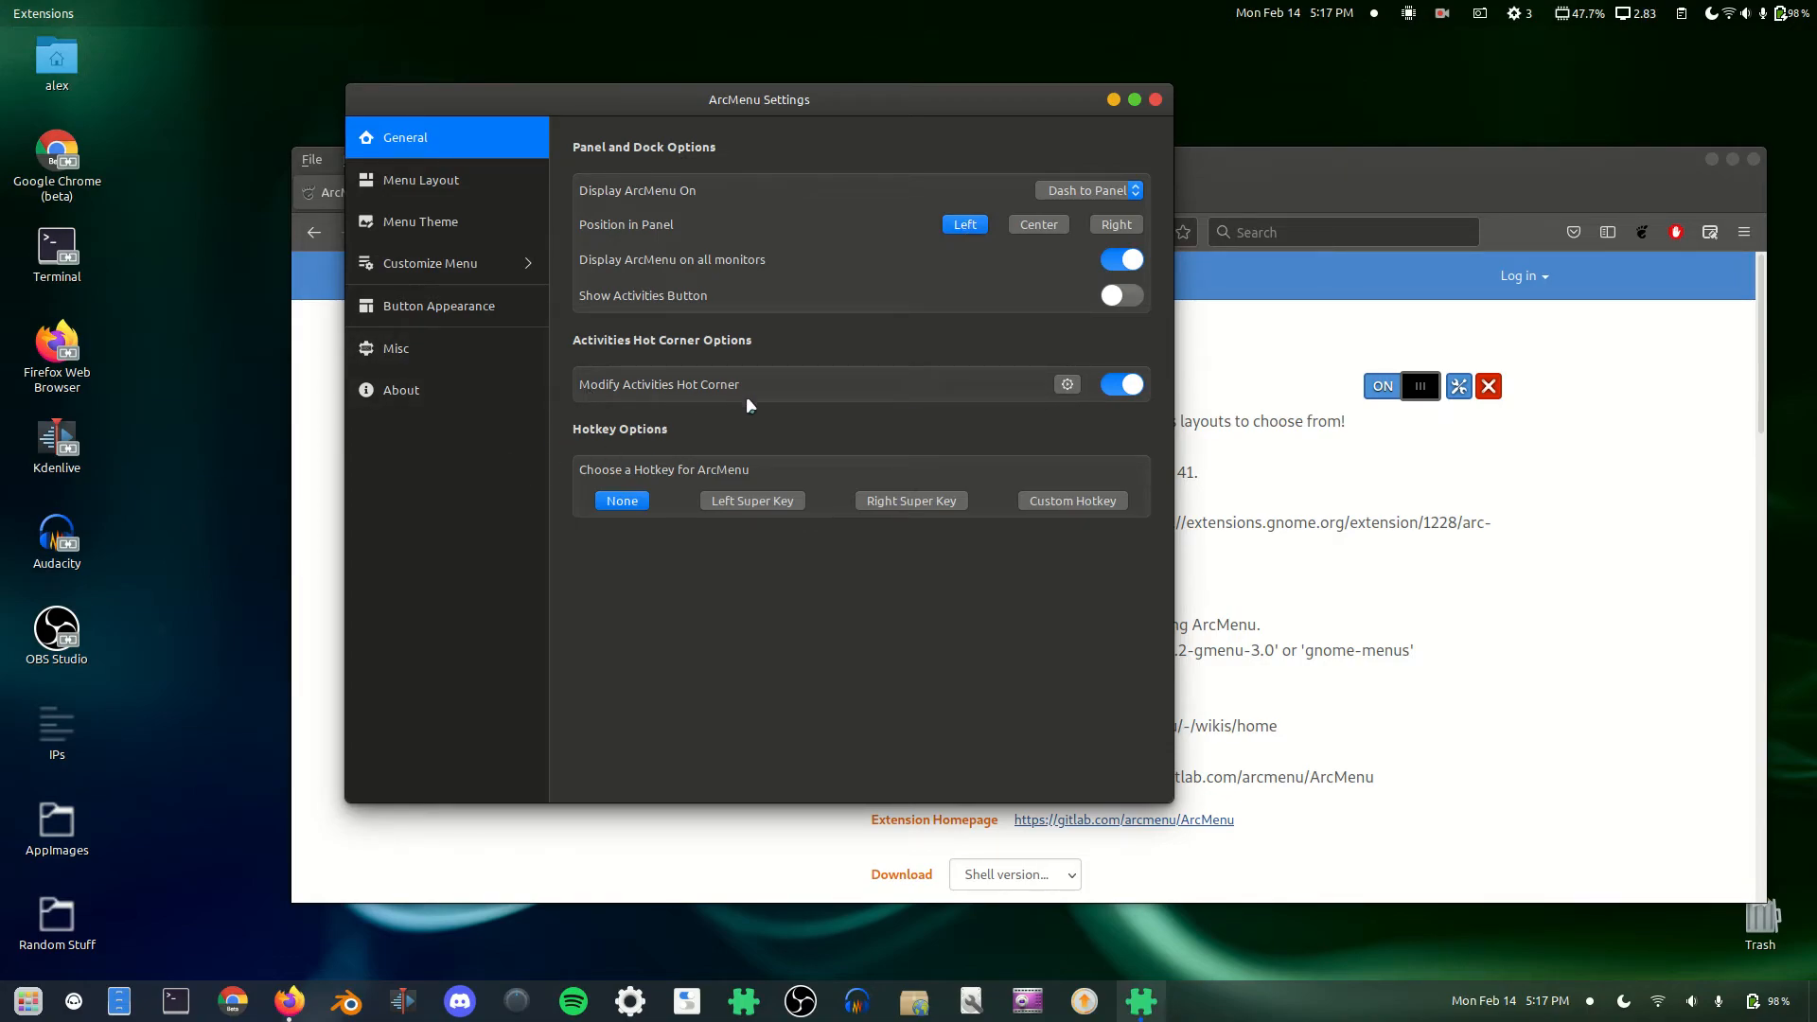
mouse_move(5, 11)
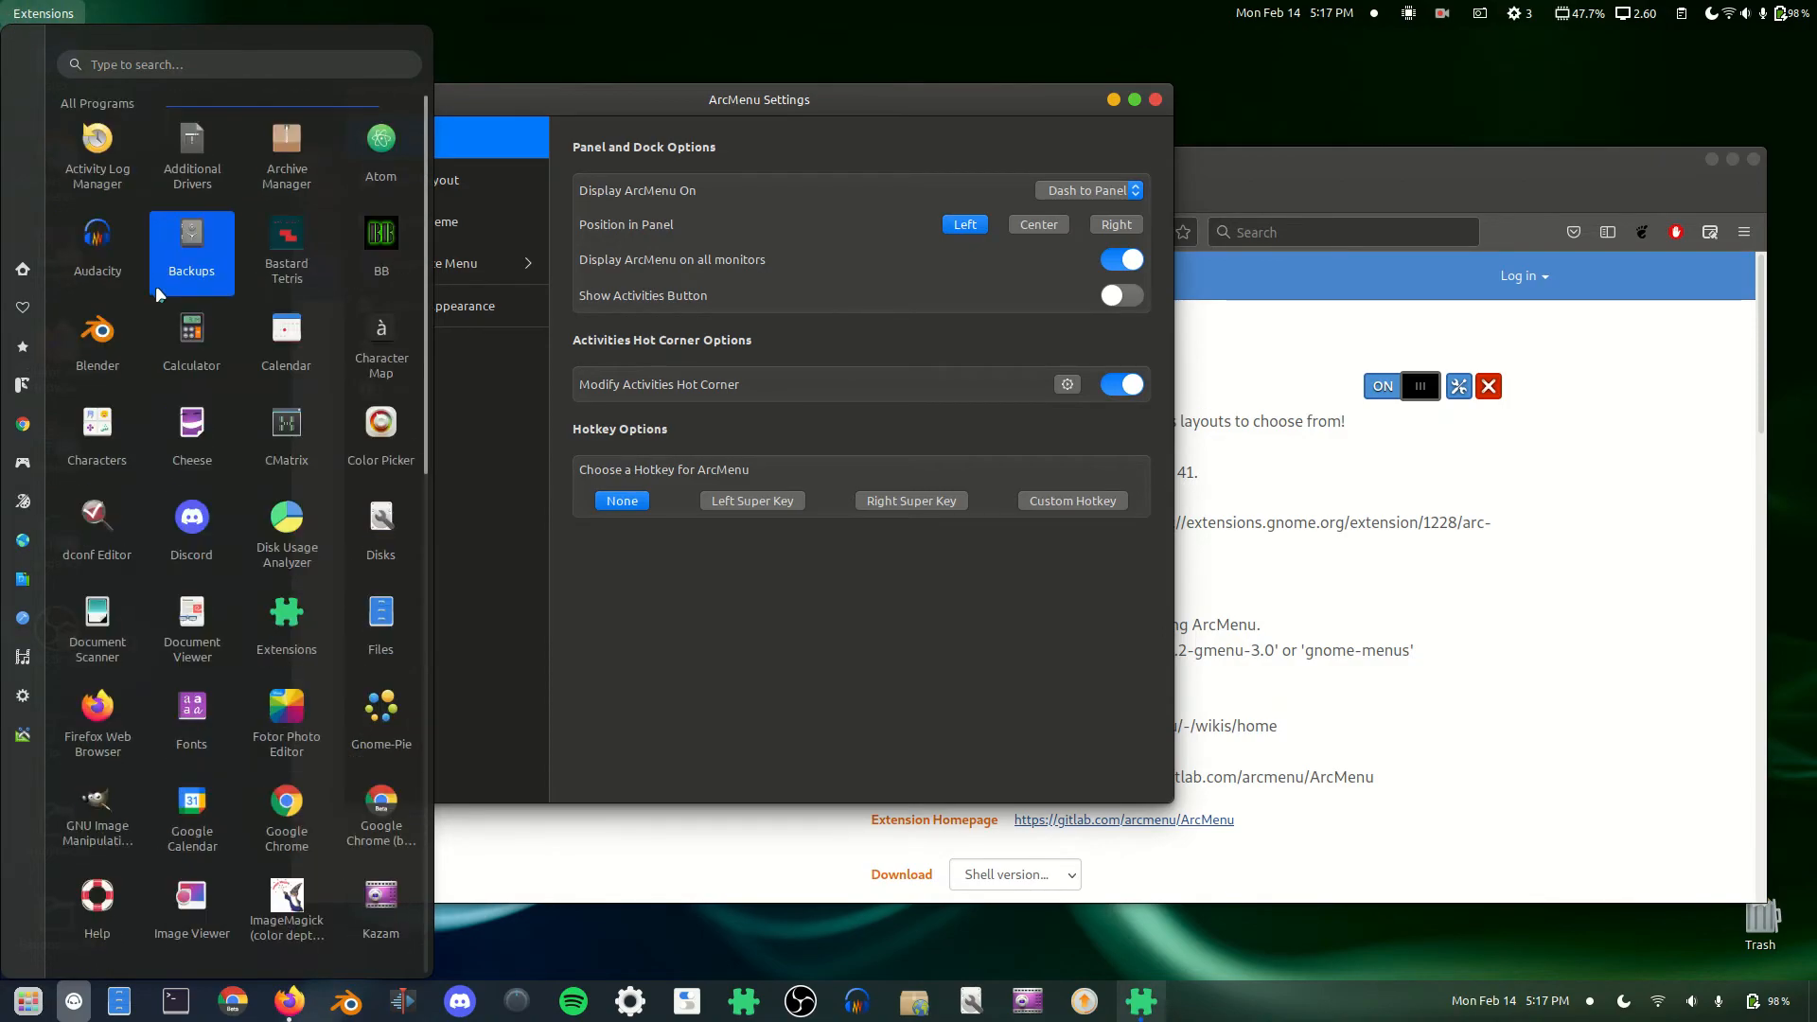
click(737, 650)
click(435, 193)
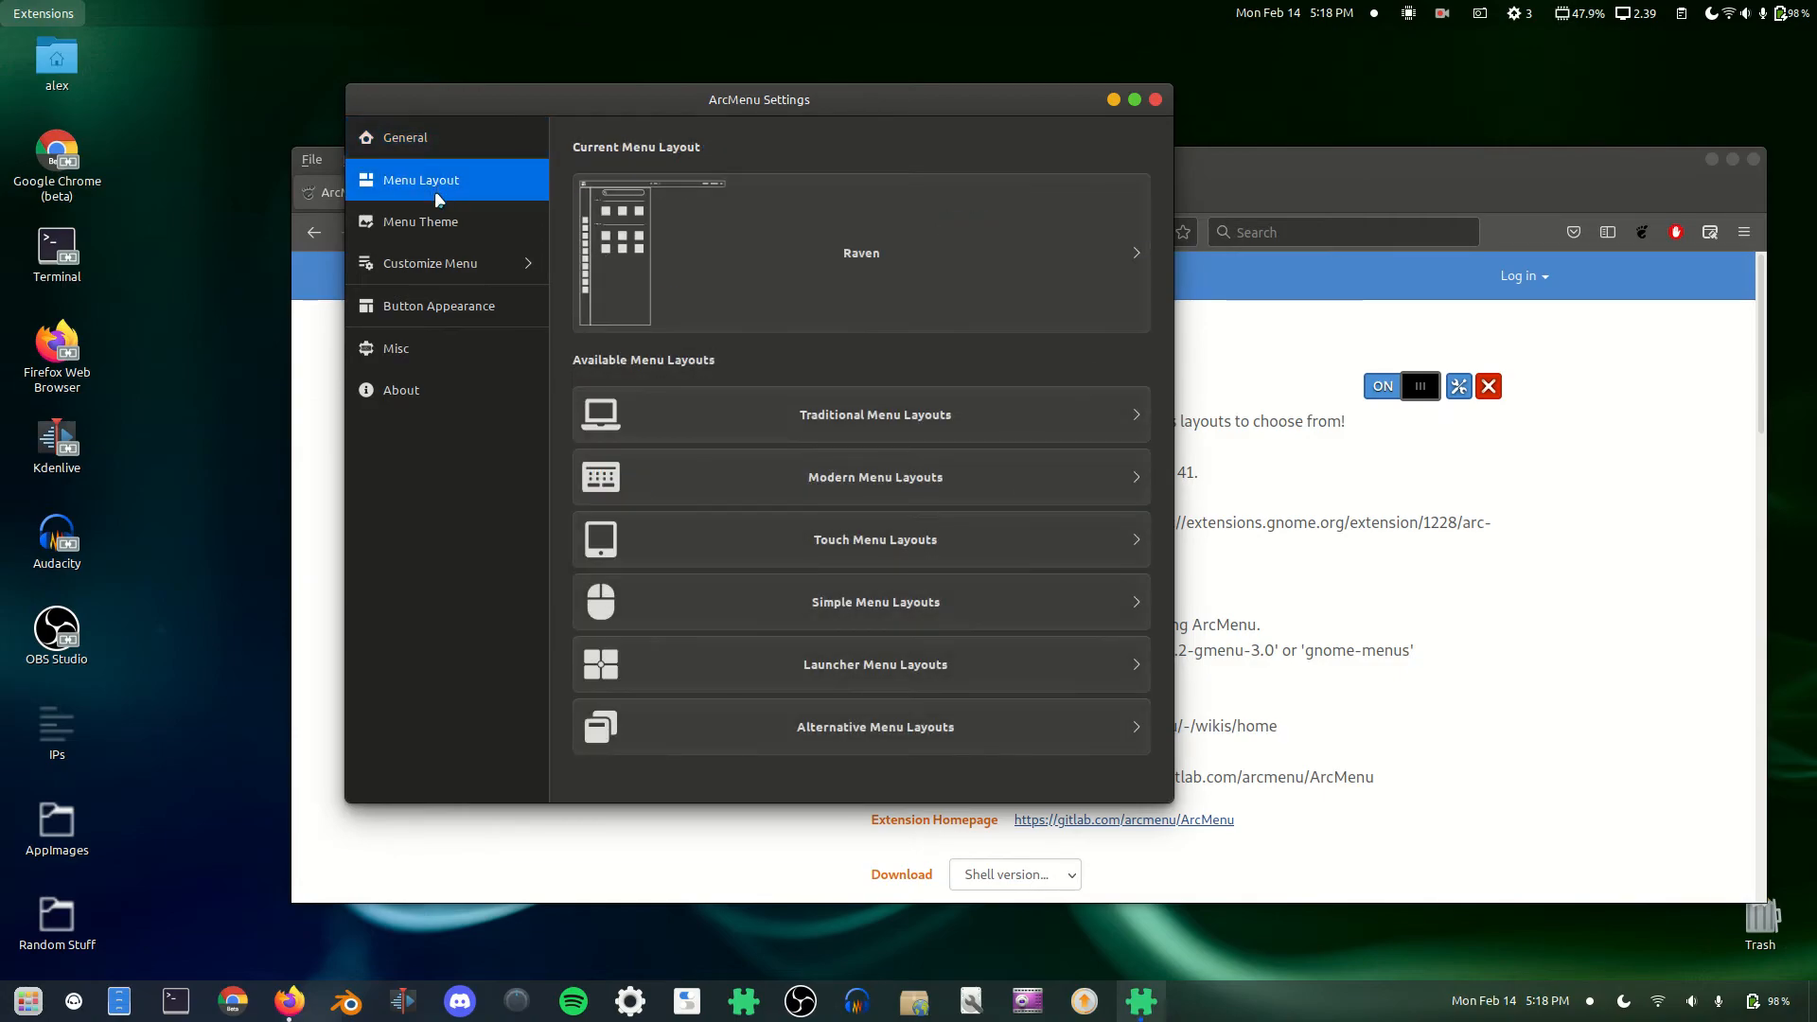
mouse_move(3, 7)
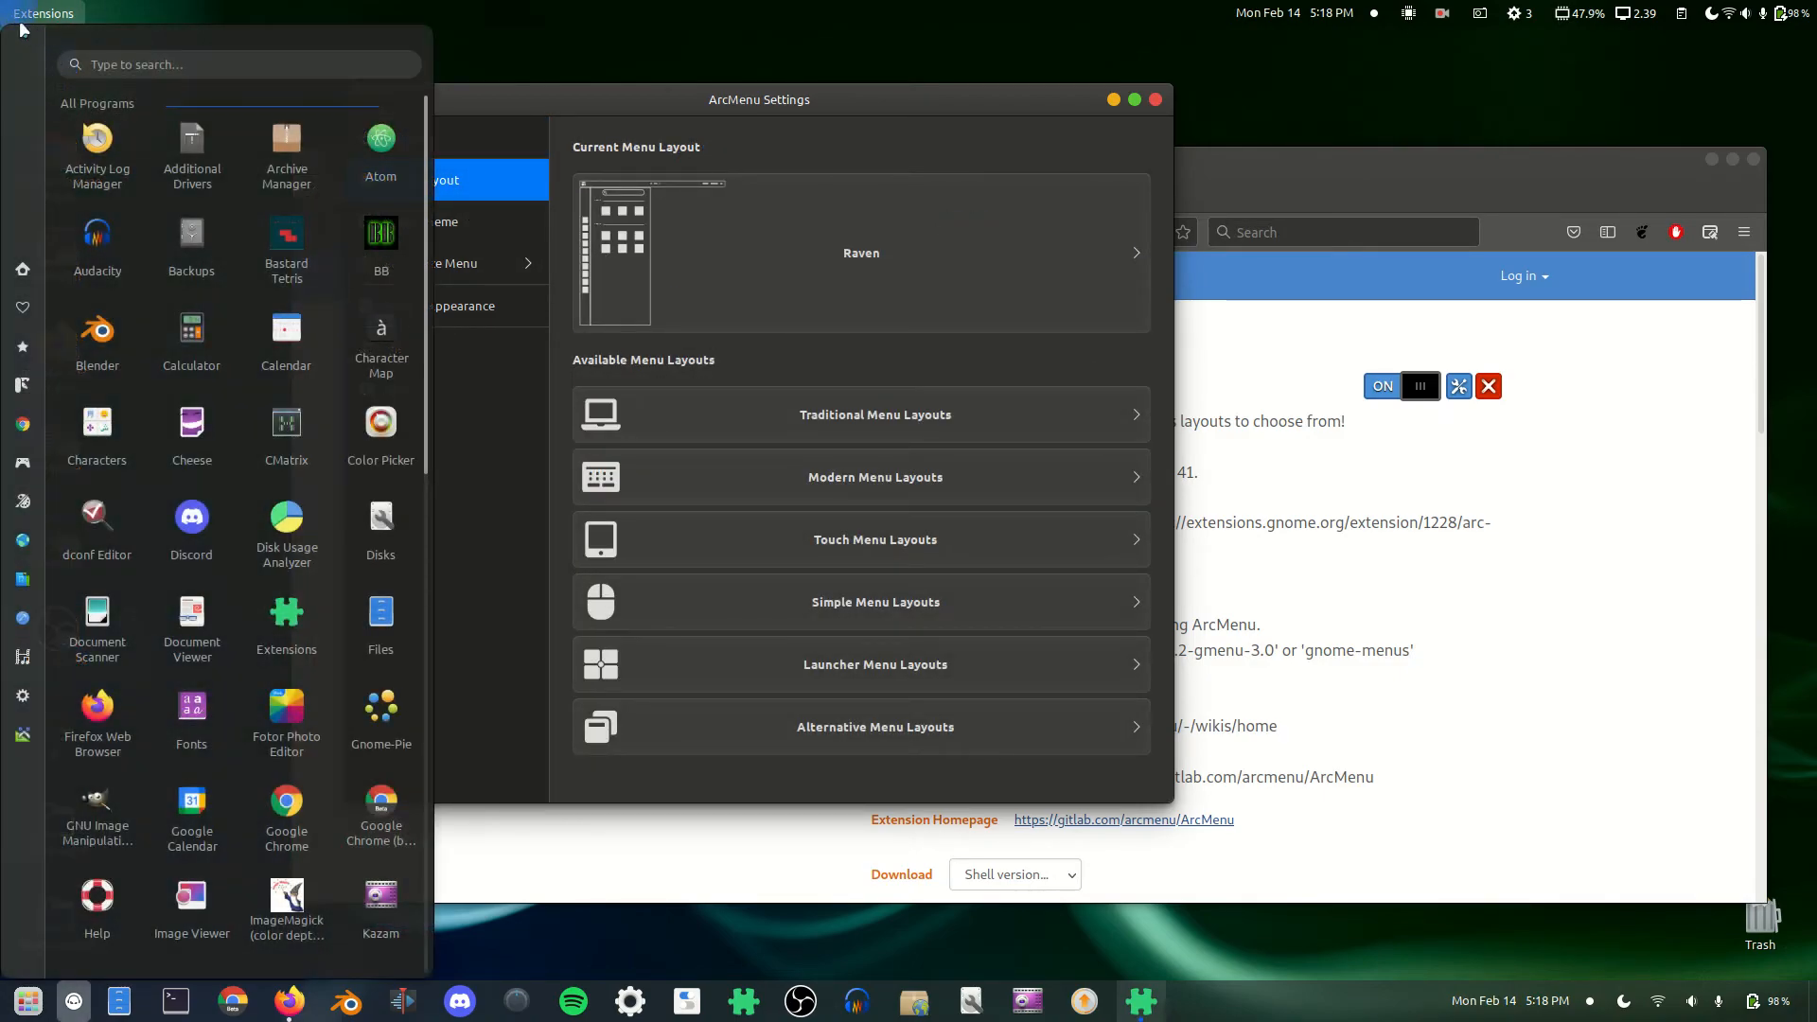
click(699, 121)
click(880, 744)
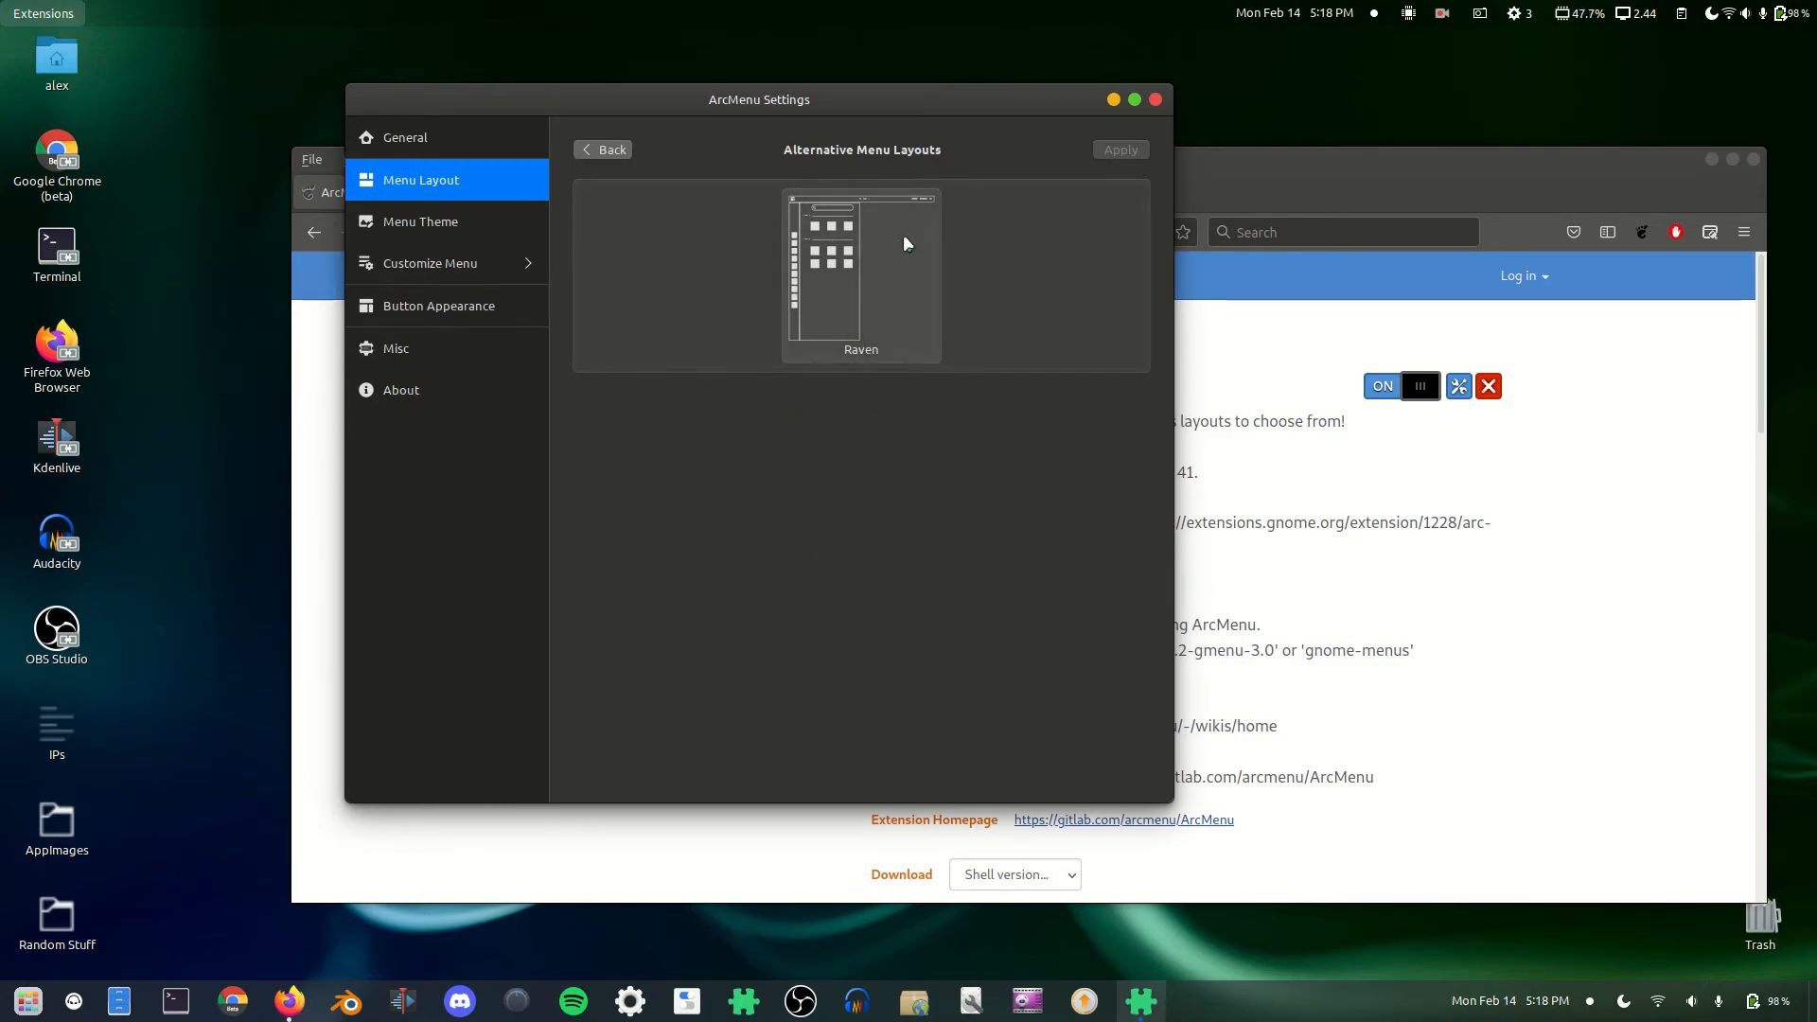
click(409, 227)
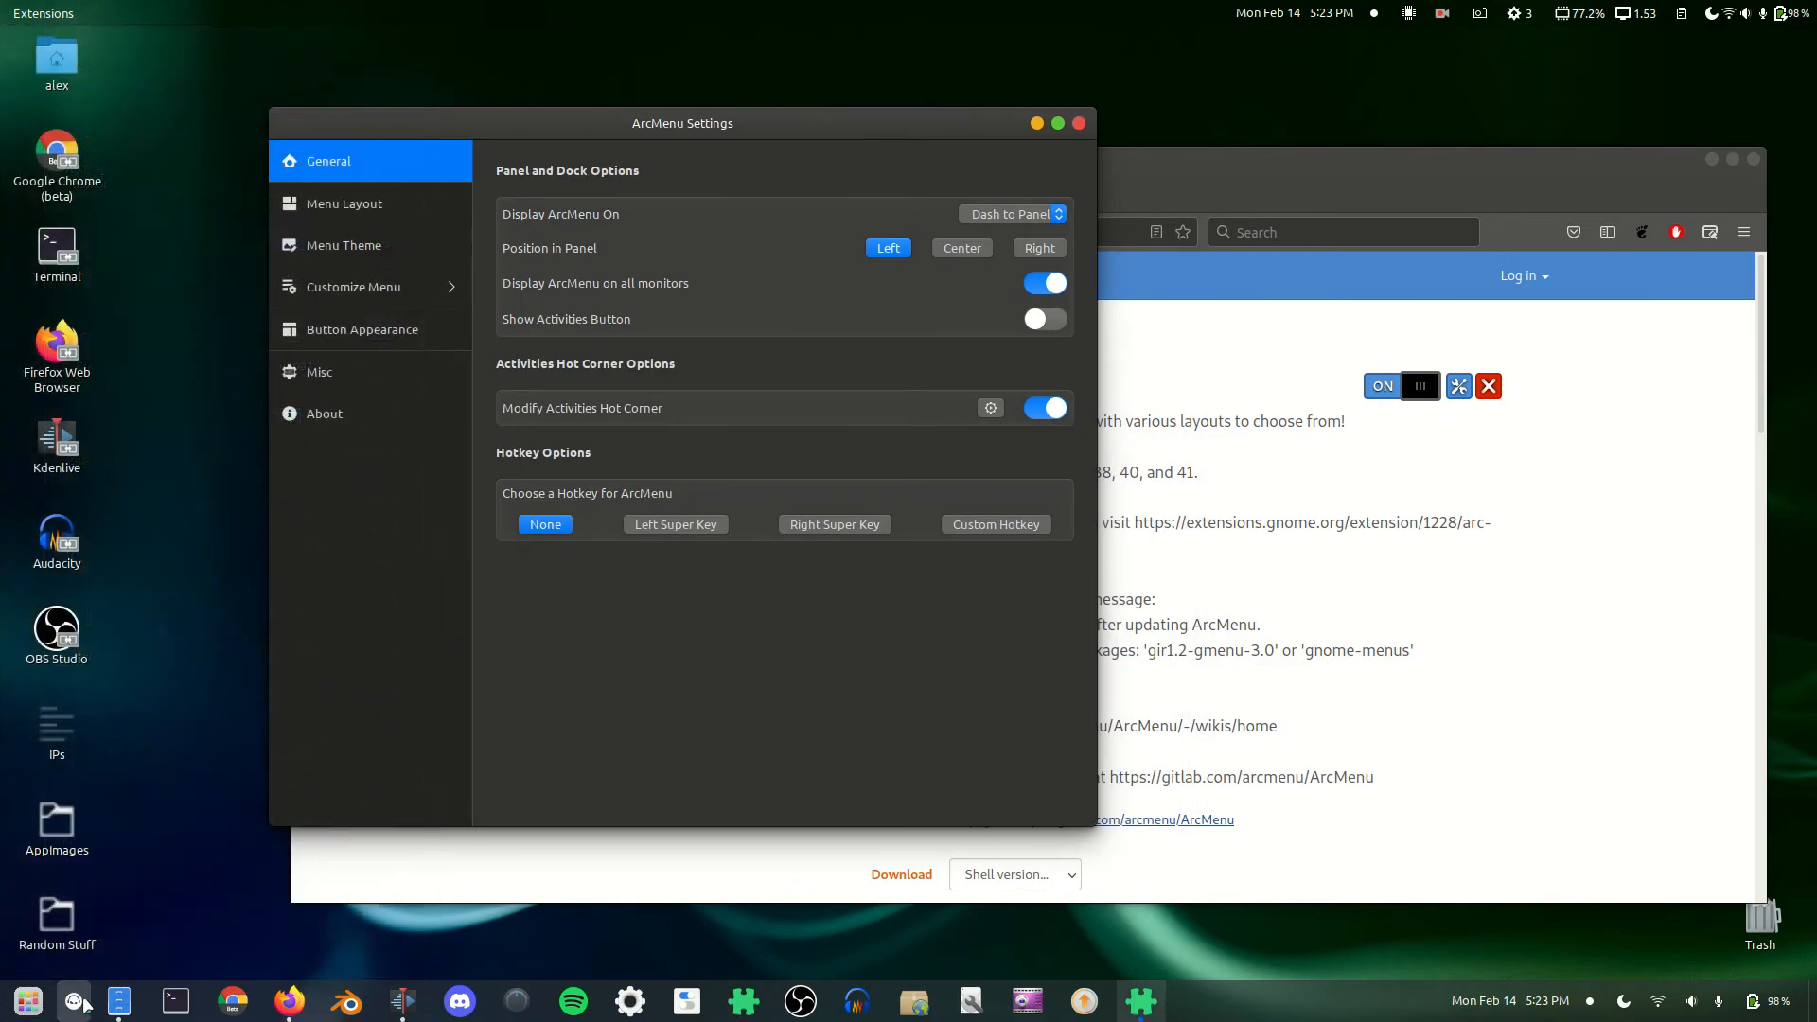
Step: Keep the ArcMenu button appearance as Icon and browse to the Distro Icons tab
click(354, 328)
click(1003, 214)
click(1038, 218)
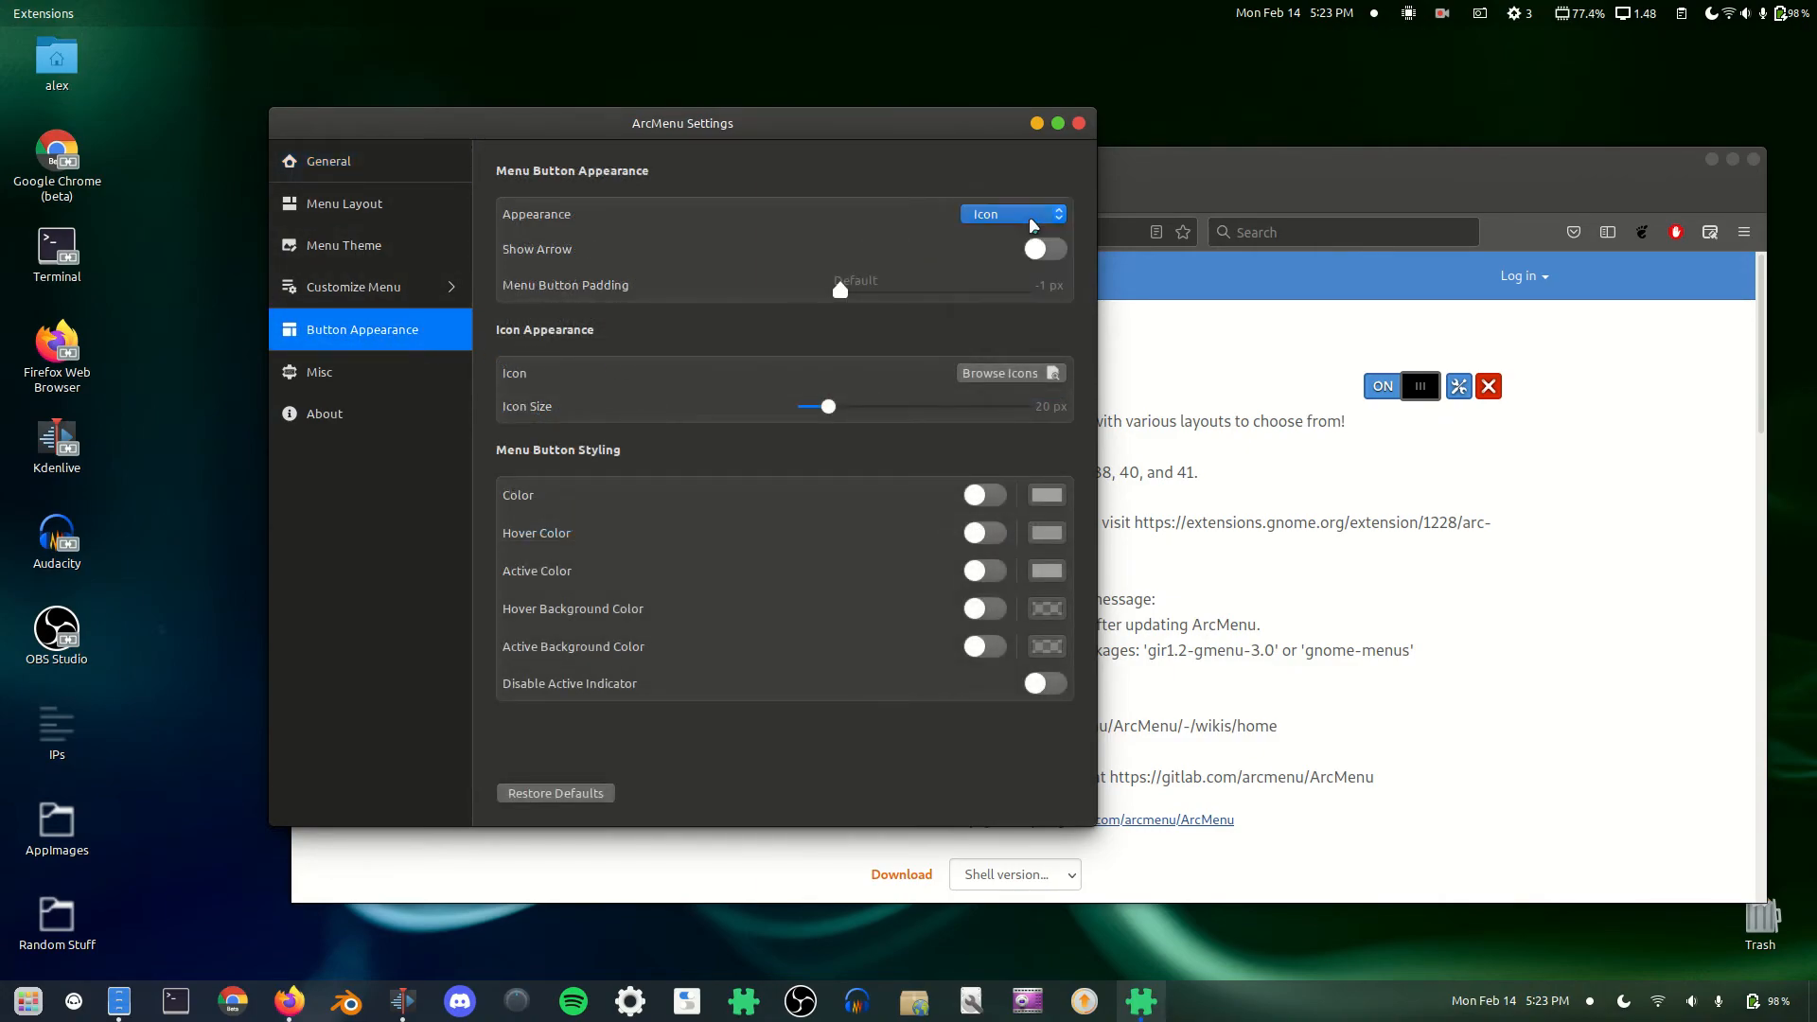
click(1000, 375)
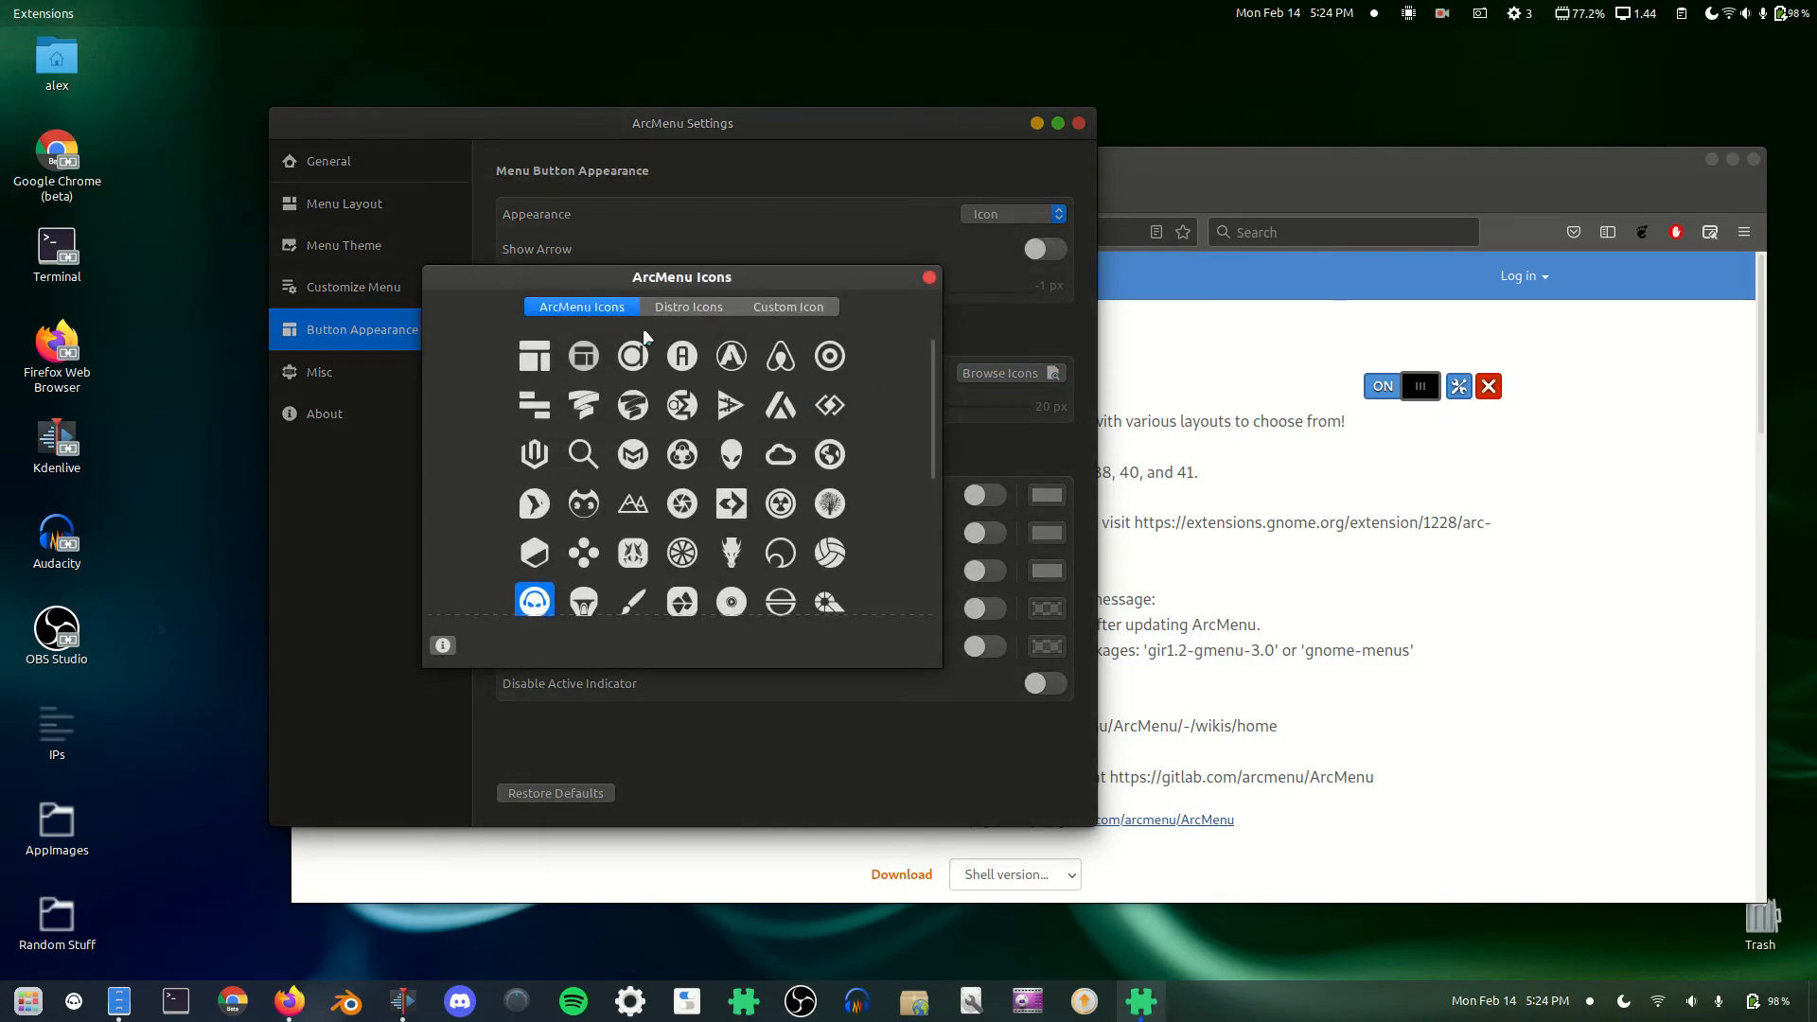
scroll(549, 577, down, 1)
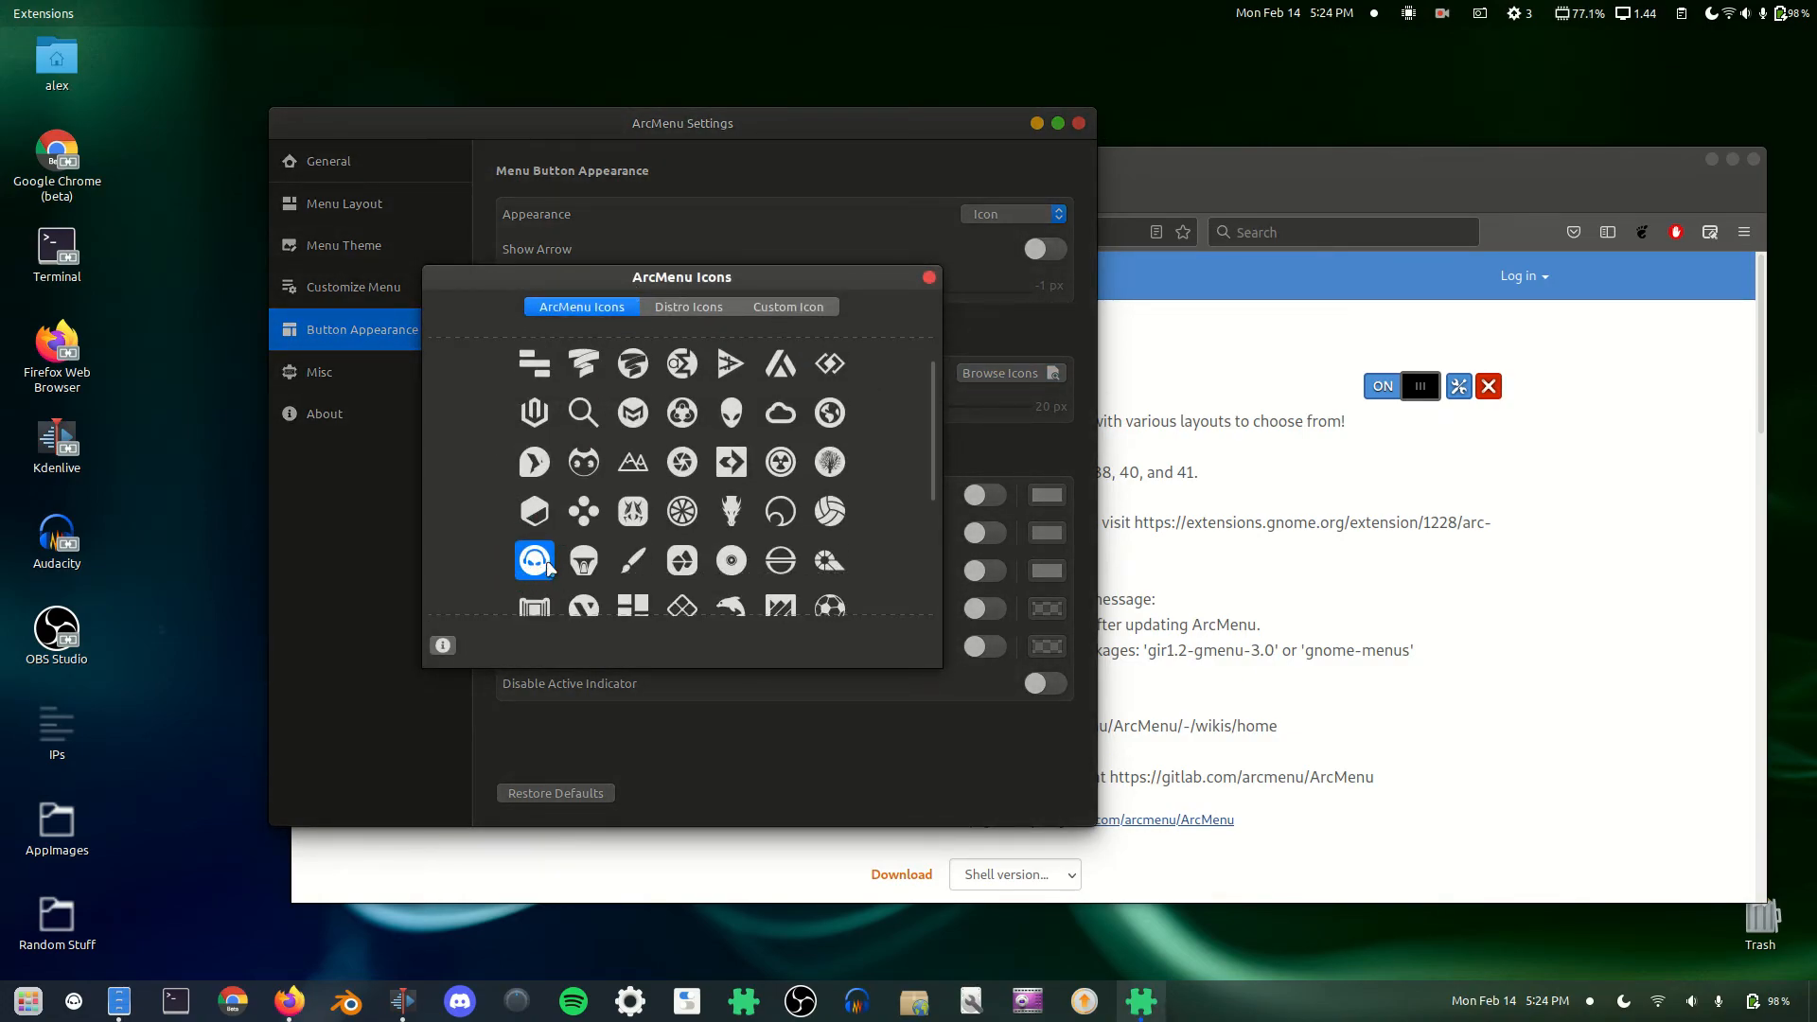
scroll(653, 444, up, 1)
click(702, 309)
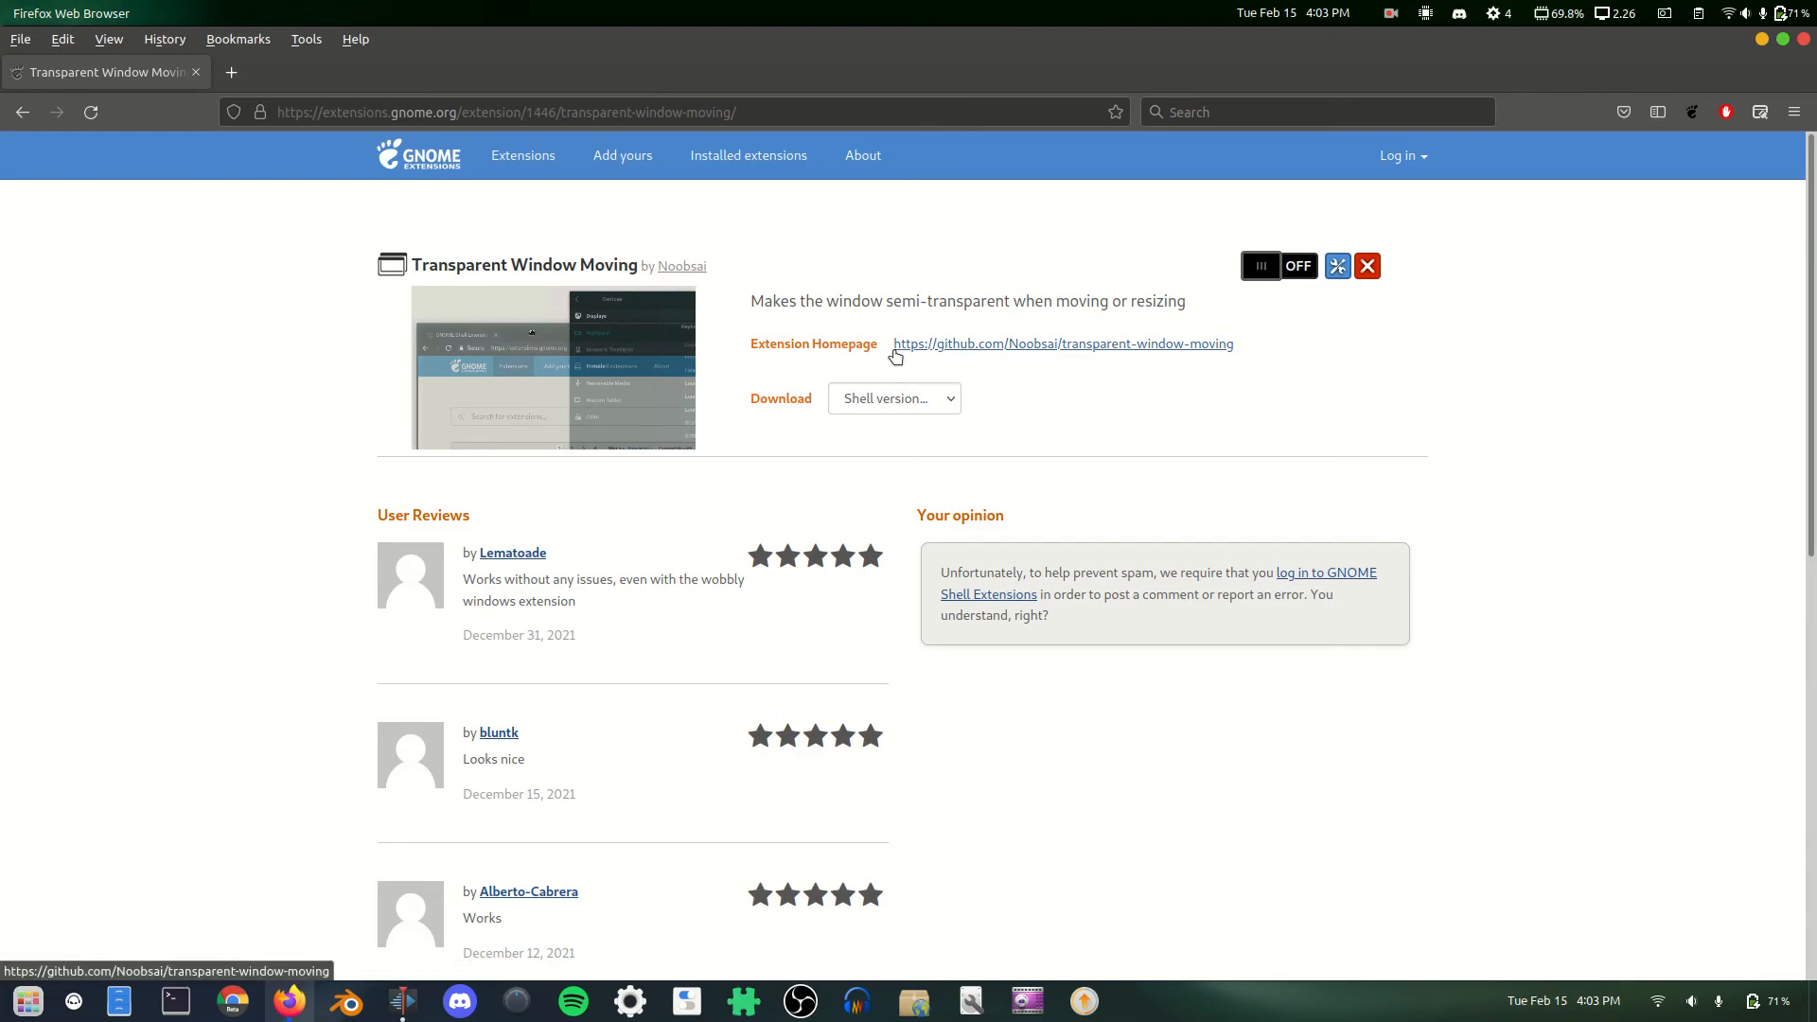
Step: Enable Transparent Window Moving, open its settings, and drag that window to see transparency
click(1259, 267)
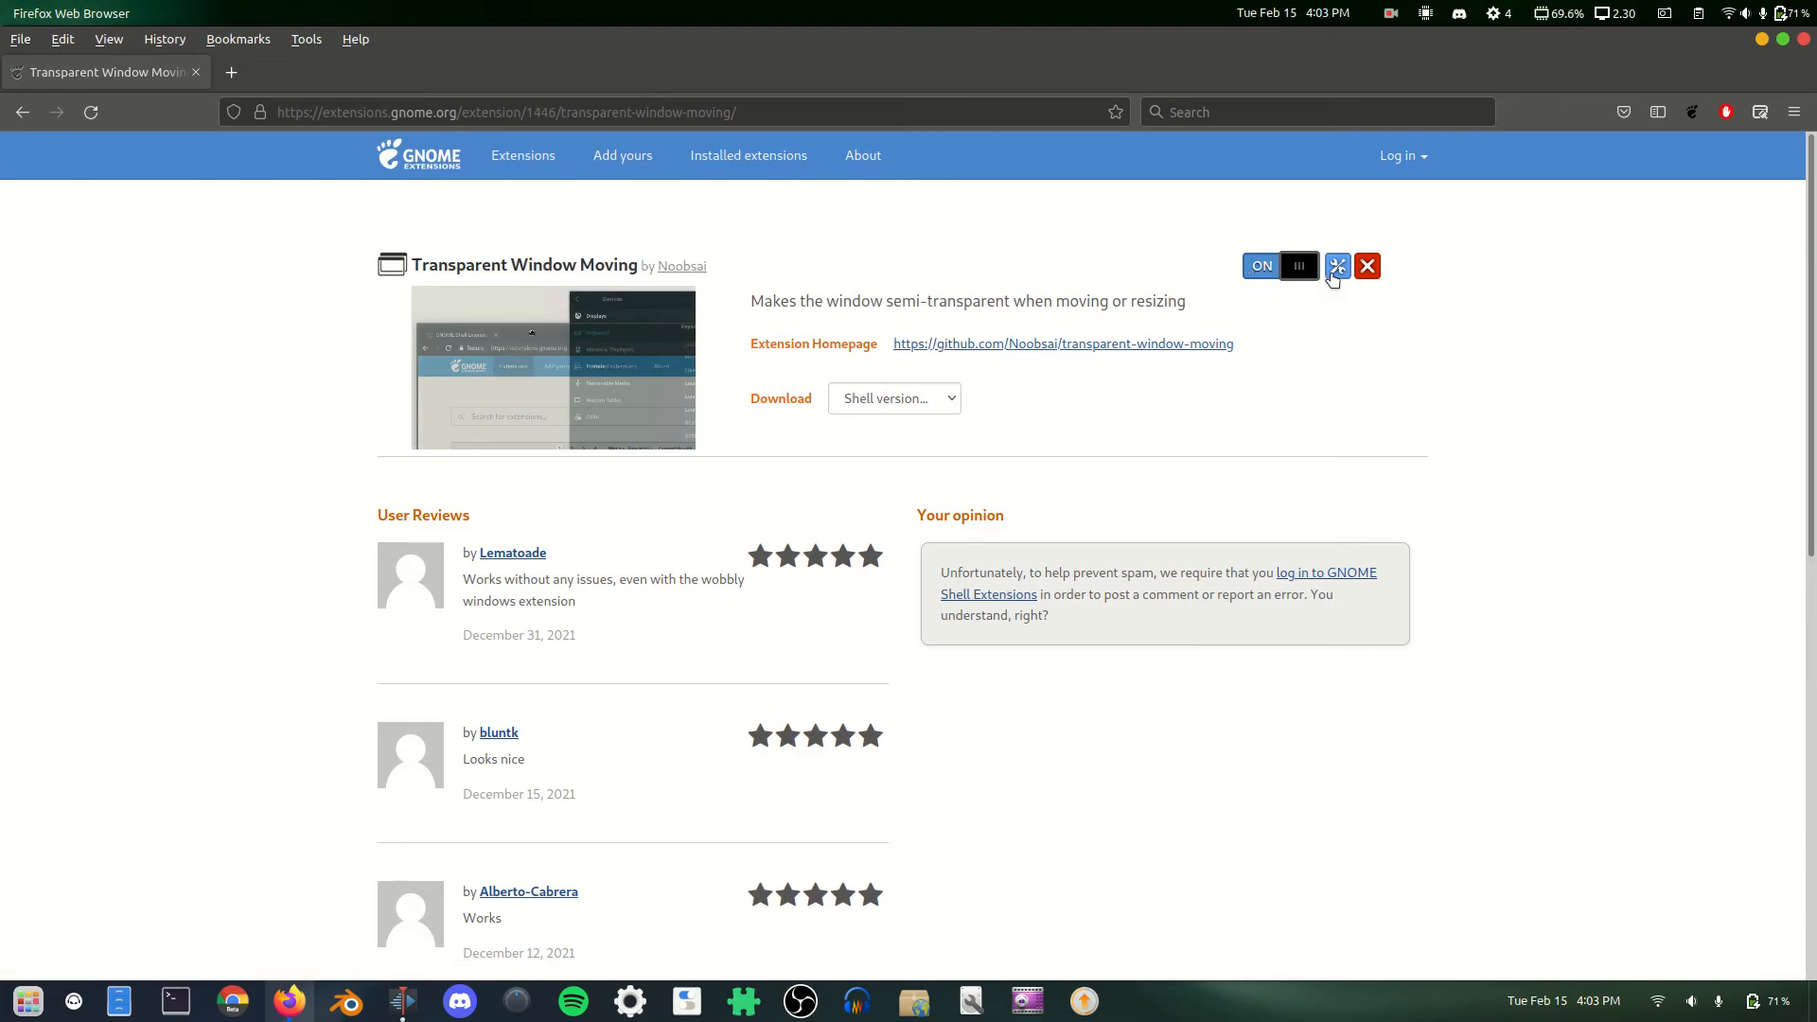
click(1336, 267)
drag(333, 52, 664, 137)
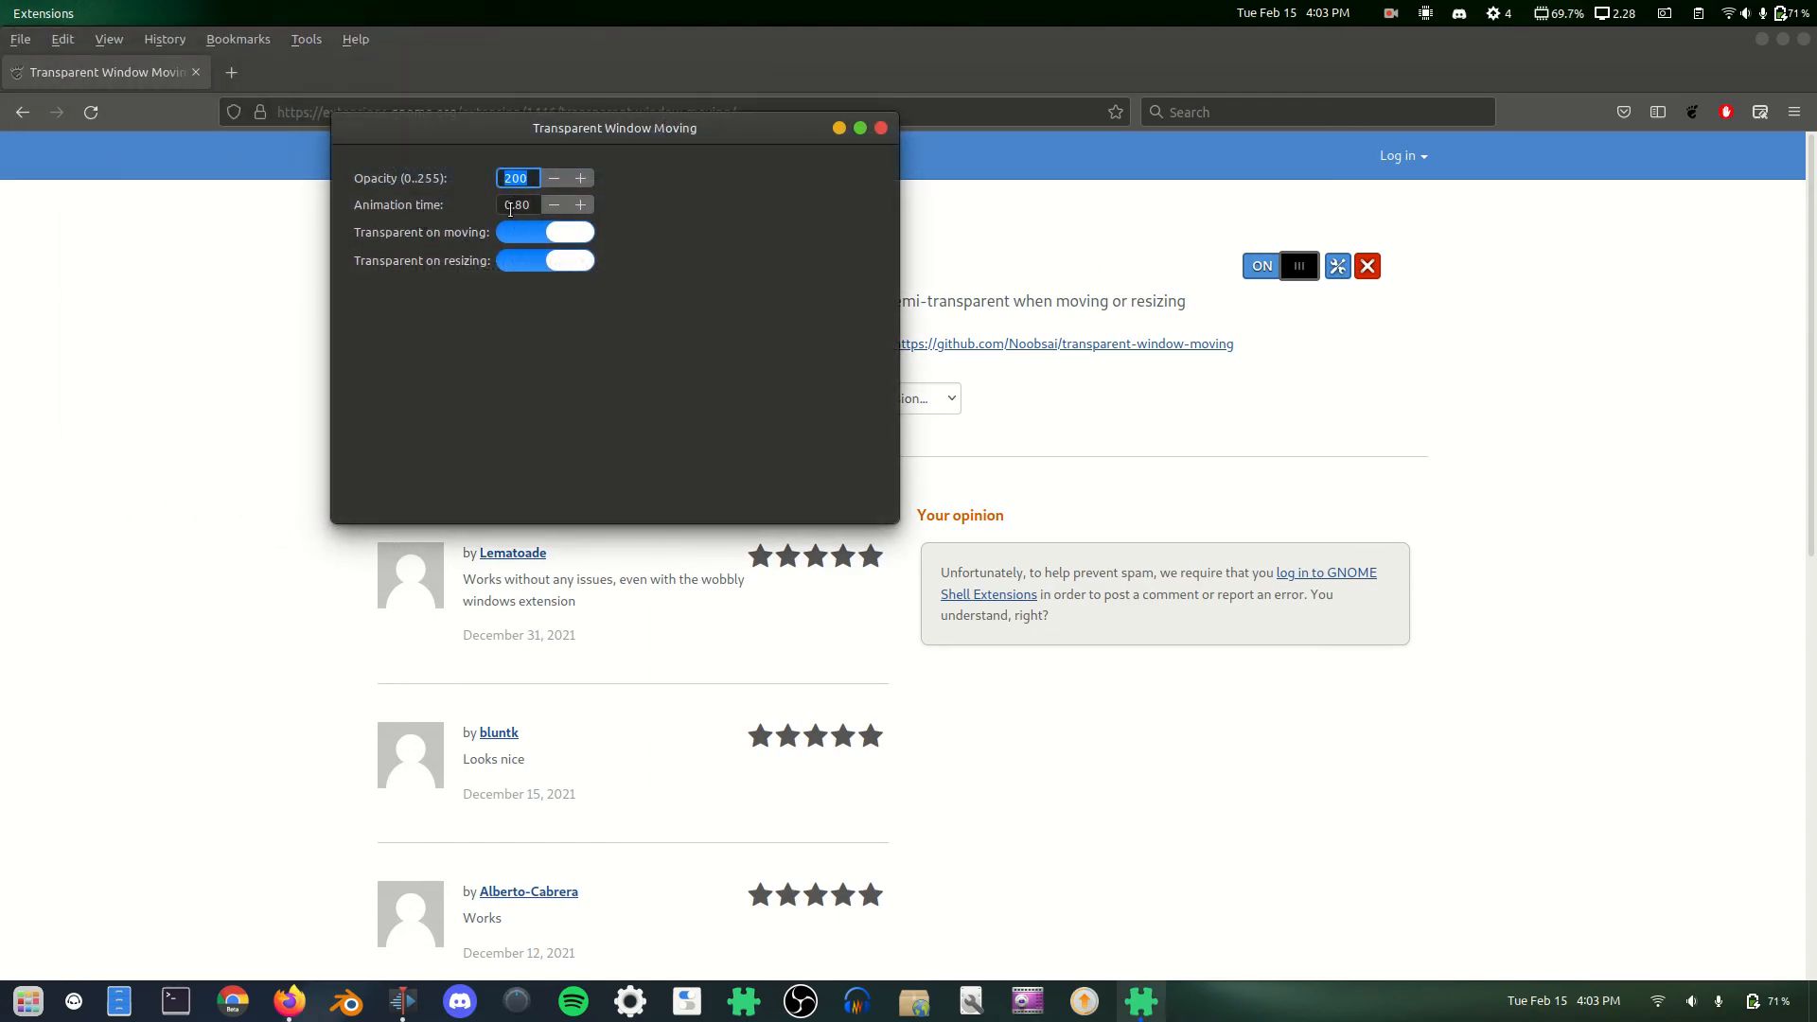
drag(582, 148, 669, 149)
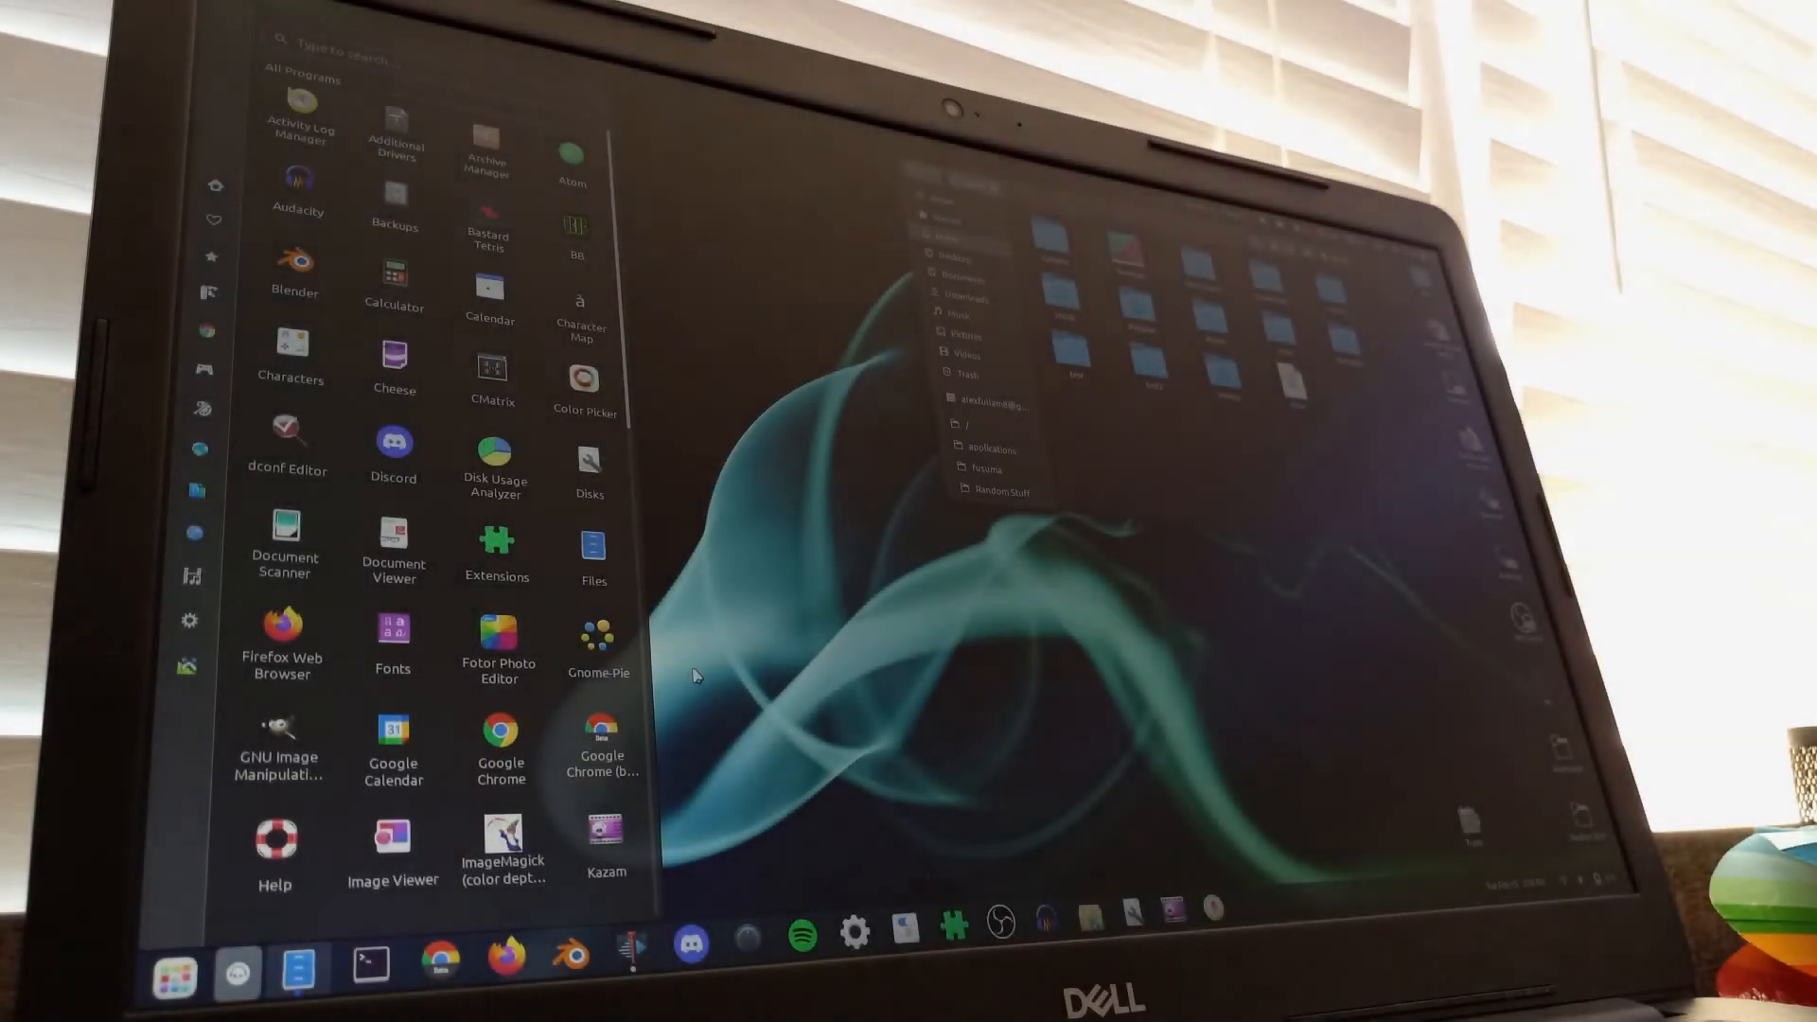